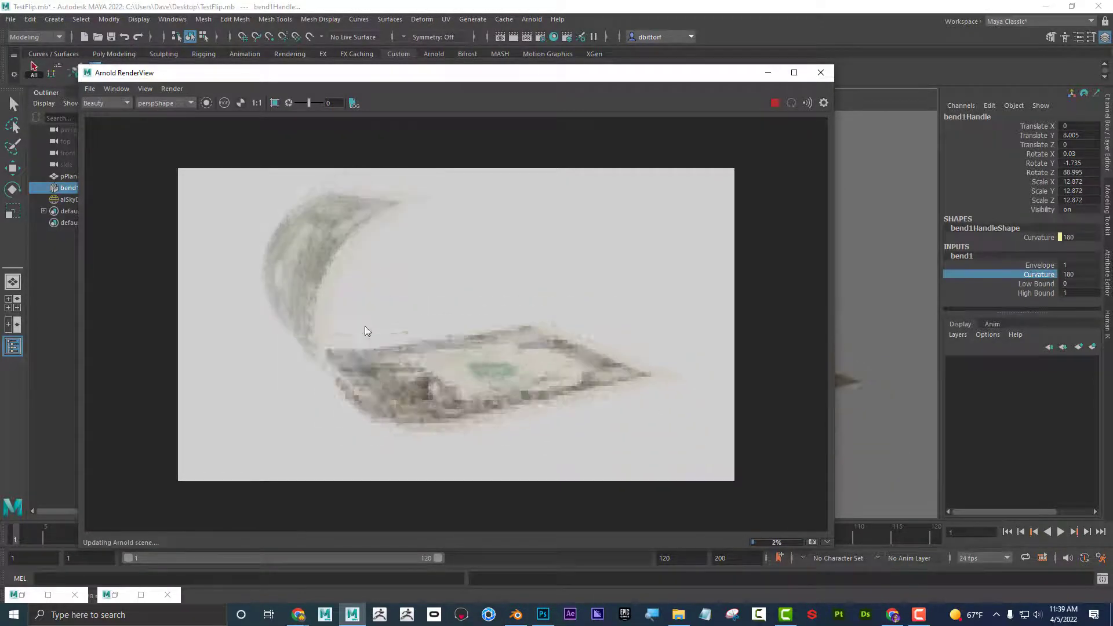
Tumble the camera to view the curled banknote in the Arnold RenderView render.
{"action": "left_click_drag", "start_coordinate": [422, 301], "coordinate": [383, 423], "text": "alt"}
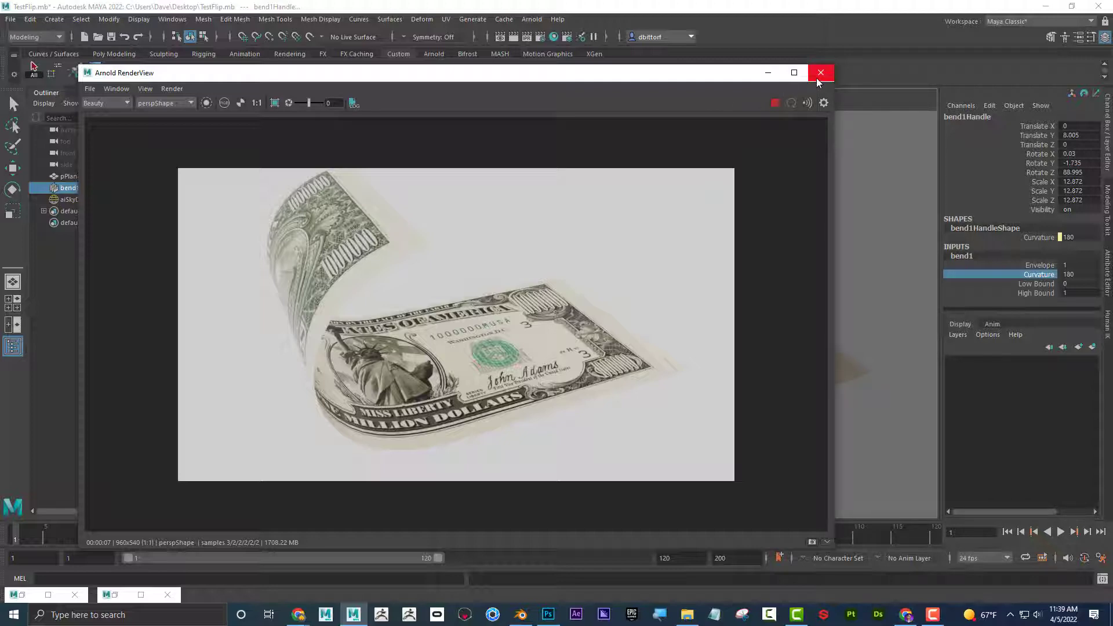
Move the RenderView down, select pPlane1 and orbit around the bent bill.
{"action": "left_click_drag", "start_coordinate": [673, 78], "coordinate": [656, 419]}
{"action": "left_click_drag", "start_coordinate": [461, 296], "coordinate": [493, 236], "text": "alt"}
{"action": "left_click", "coordinate": [492, 236]}
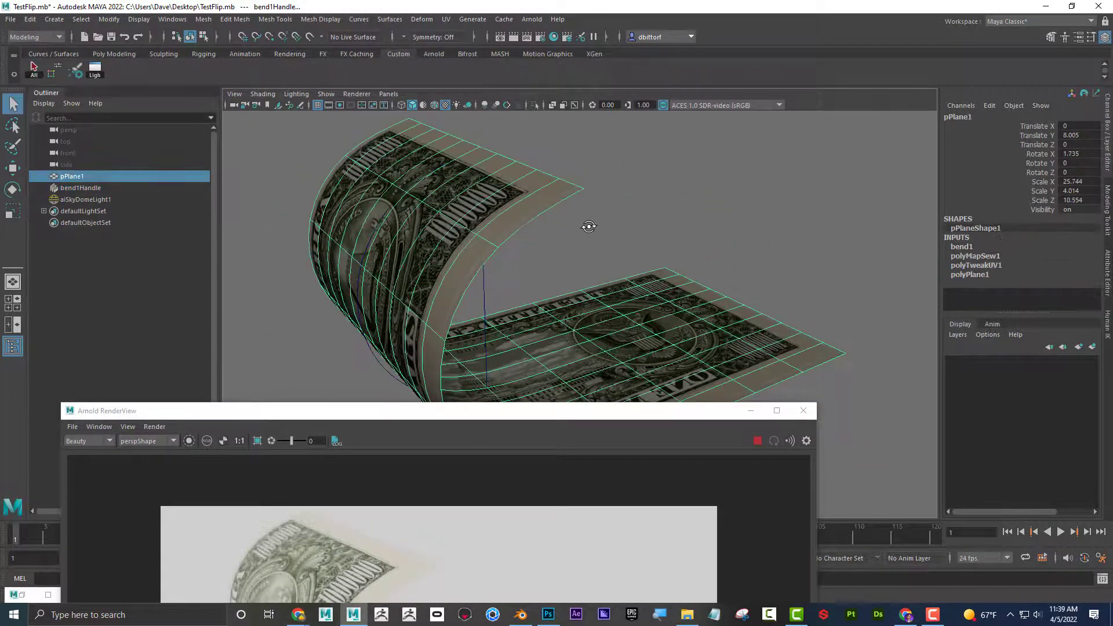
{"action": "left_click_drag", "start_coordinate": [589, 226], "coordinate": [638, 336], "text": "alt"}
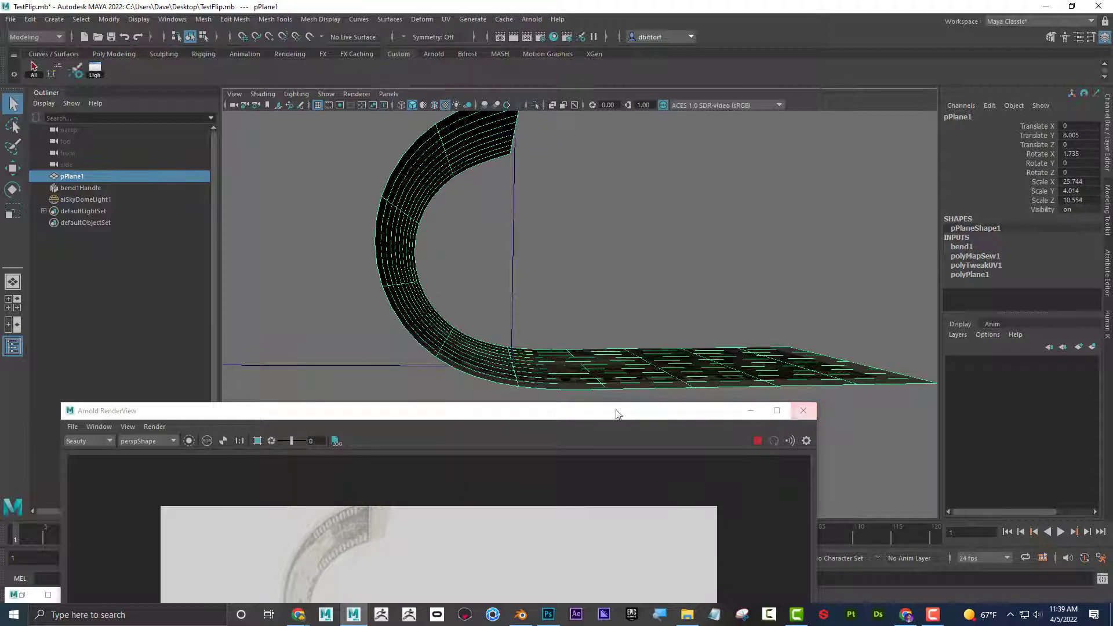
Close the Arnold RenderView and pick a File command that prompts to save TestFlip.mb.
{"action": "left_click", "coordinate": [804, 410]}
{"action": "left_click_drag", "start_coordinate": [696, 359], "coordinate": [633, 325], "text": "alt"}
{"action": "left_click", "coordinate": [10, 19]}
{"action": "left_click", "coordinate": [27, 34]}
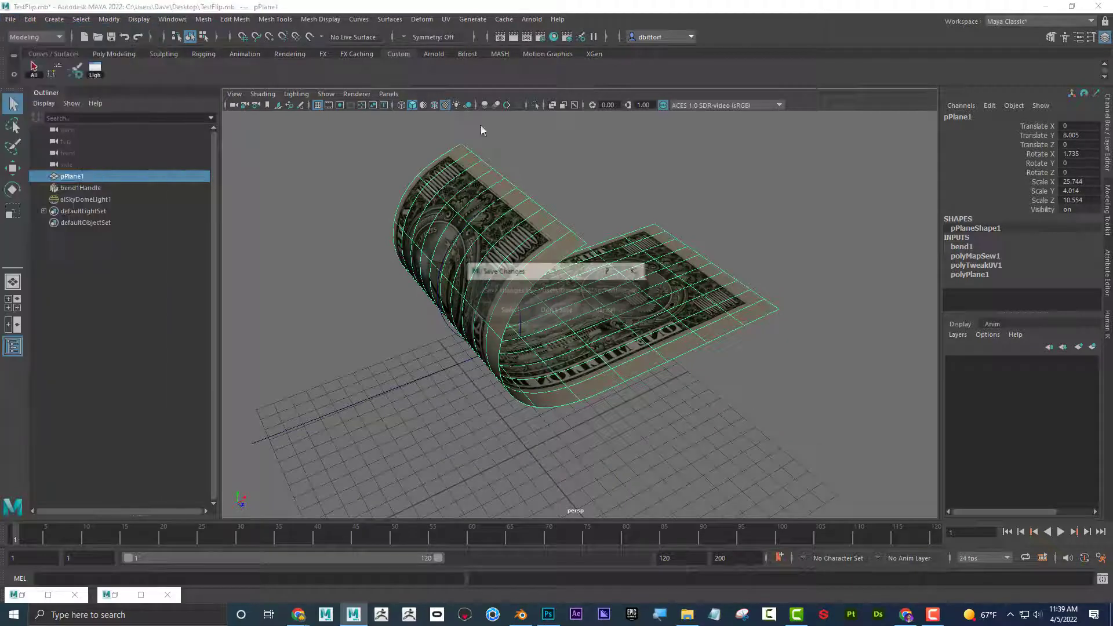
Cancel the save prompt and delete bend1Handle so the bill lies flat.
{"action": "left_click", "coordinate": [614, 310]}
{"action": "left_click", "coordinate": [88, 189]}
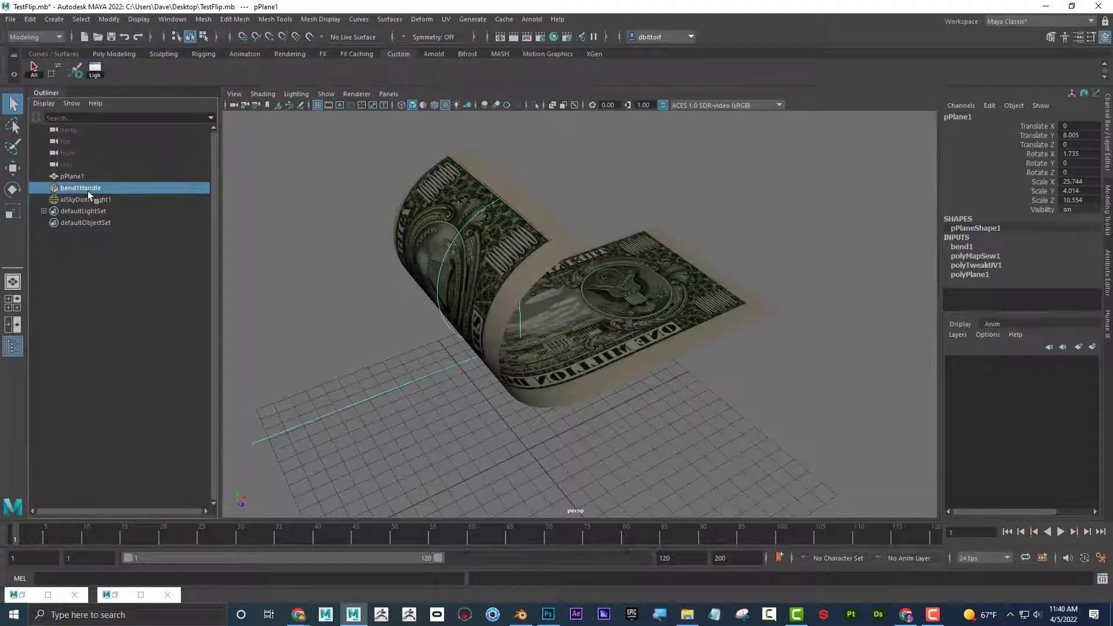
{"action": "key", "text": "Delete"}
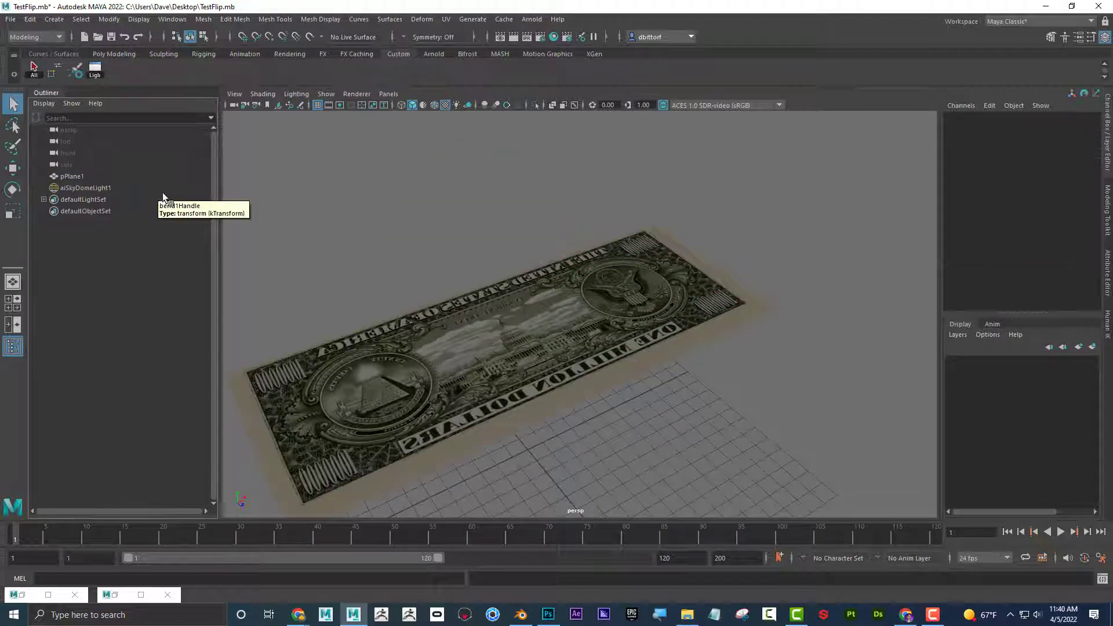
Frame the flat pPlane1 and assign it a new Lambert favorite material.
{"action": "left_click", "coordinate": [432, 391]}
{"action": "key", "text": "f"}
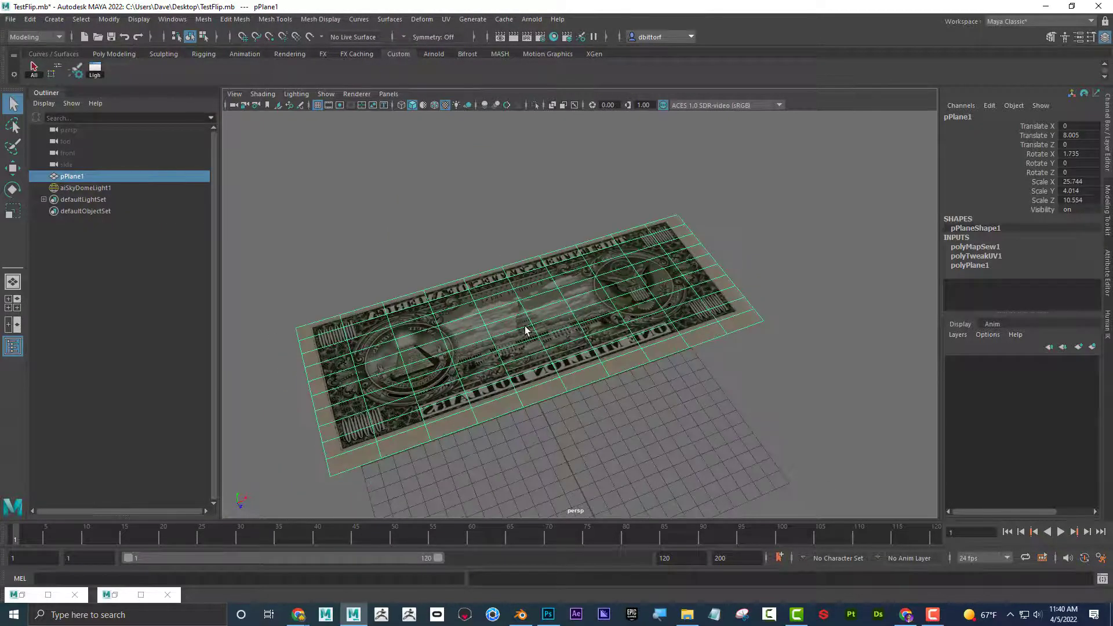
{"action": "right_click", "coordinate": [525, 295]}
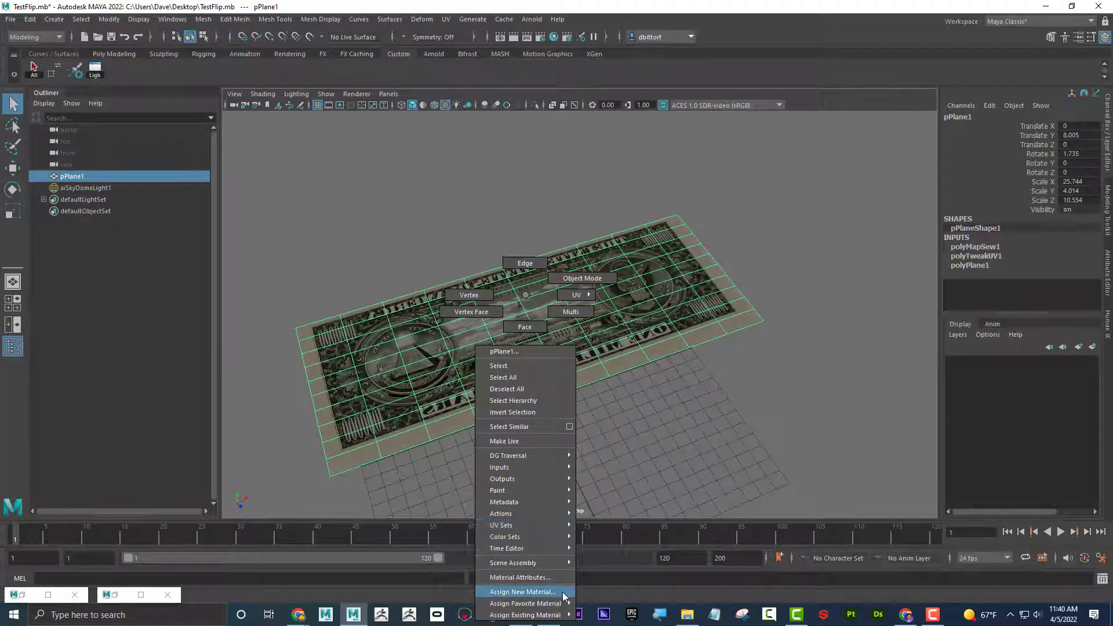
{"action": "mouse_move", "coordinate": [556, 604]}
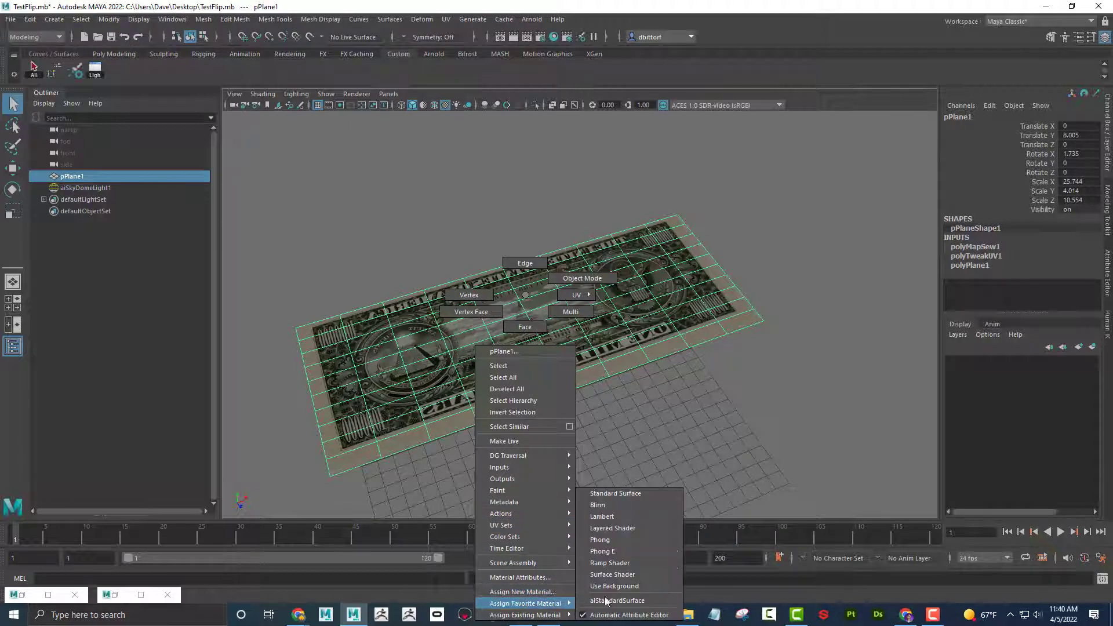
{"action": "left_click", "coordinate": [601, 517]}
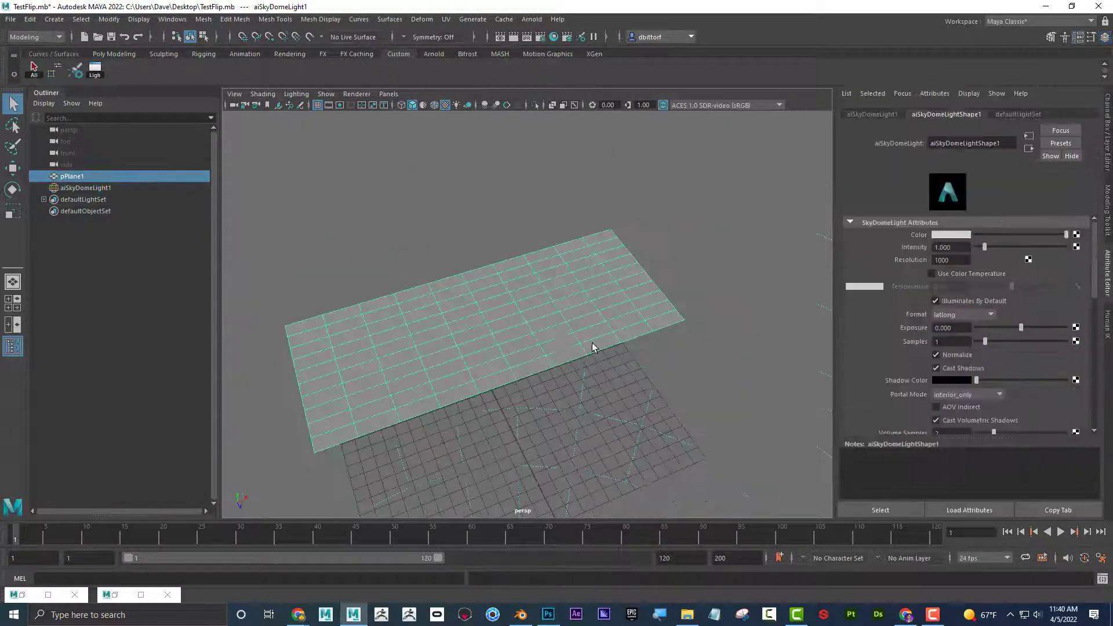
{"action": "left_click", "coordinate": [610, 347]}
{"action": "left_click_drag", "start_coordinate": [437, 234], "coordinate": [493, 269], "text": "alt"}
Show pPlane1's rectangular UV shell in the UV Editor, zoomed out and placed at right.
{"action": "left_click", "coordinate": [446, 19]}
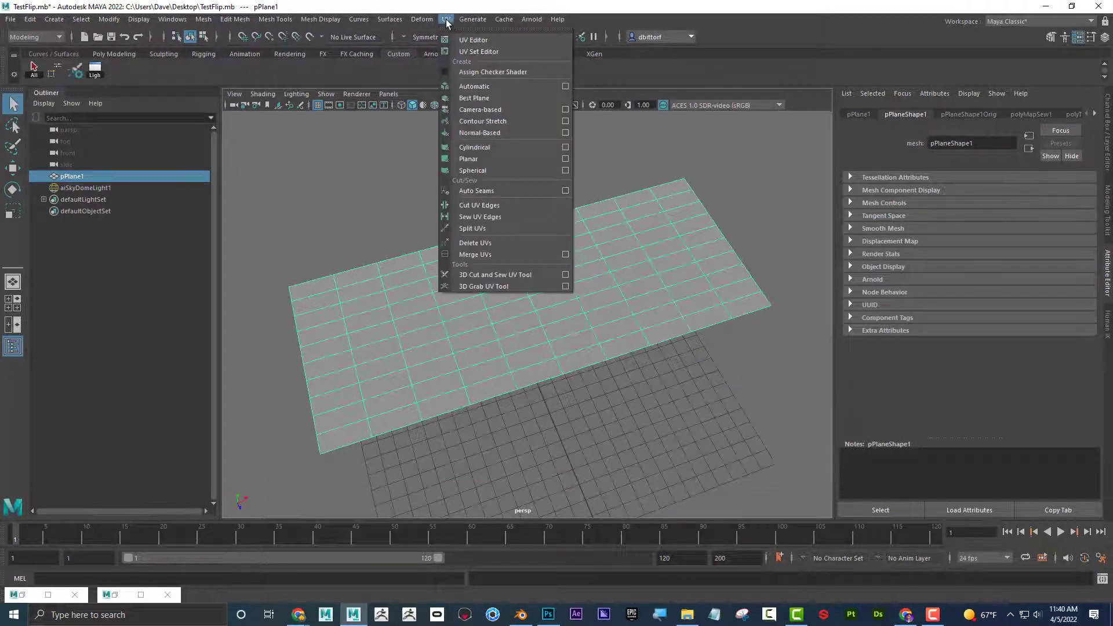
{"action": "left_click", "coordinate": [473, 39]}
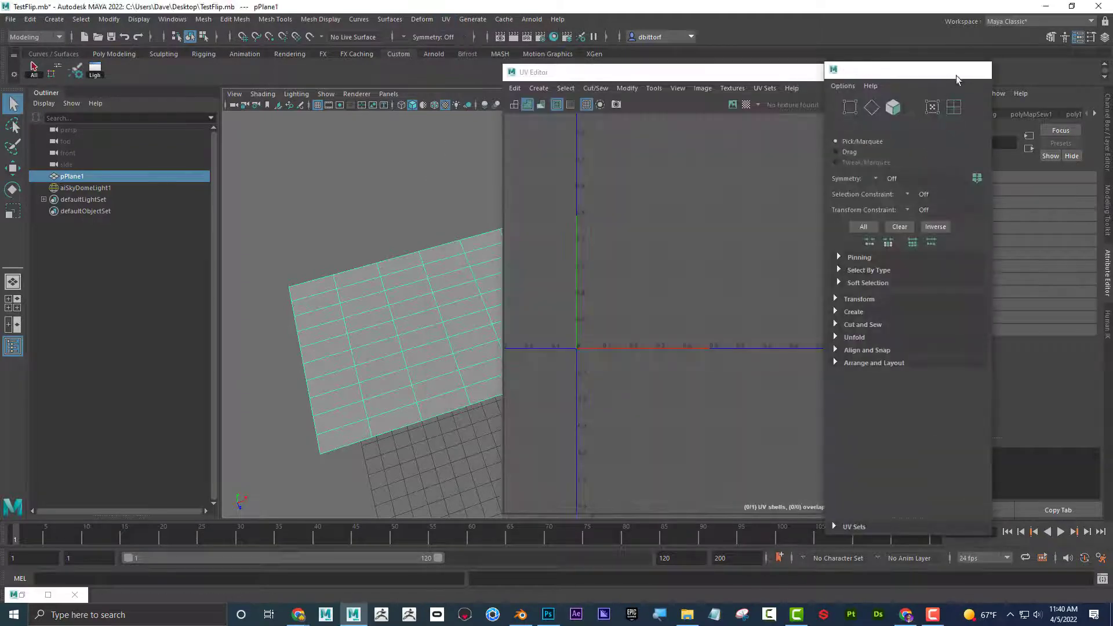
{"action": "left_click", "coordinate": [382, 222]}
{"action": "left_click", "coordinate": [413, 276]}
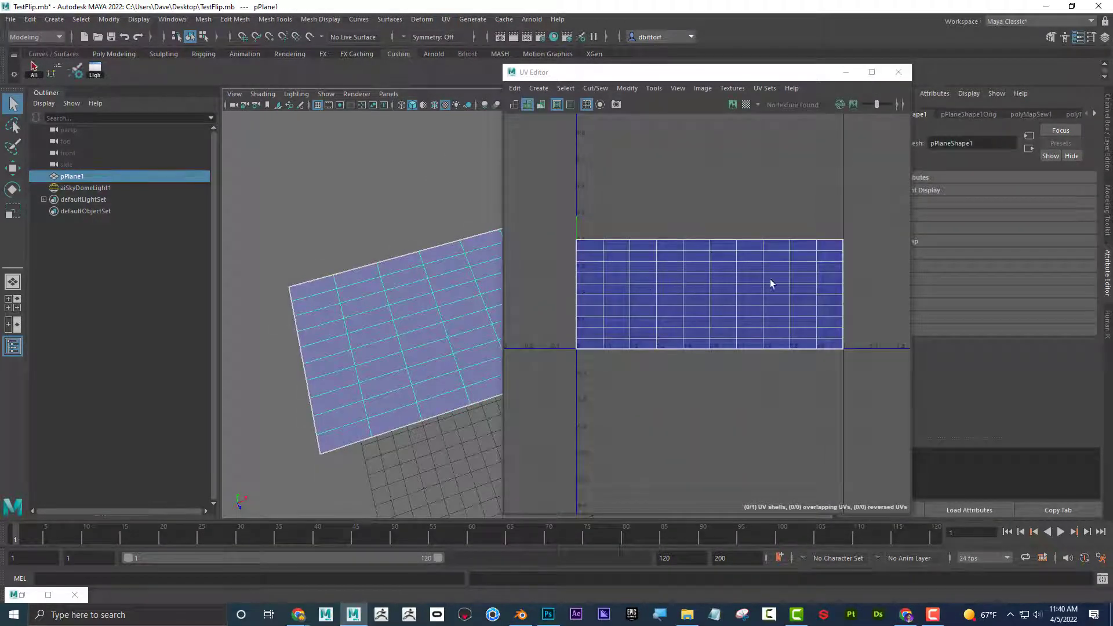
{"action": "scroll", "coordinate": [696, 268], "scroll_direction": "down", "scroll_amount": 4}
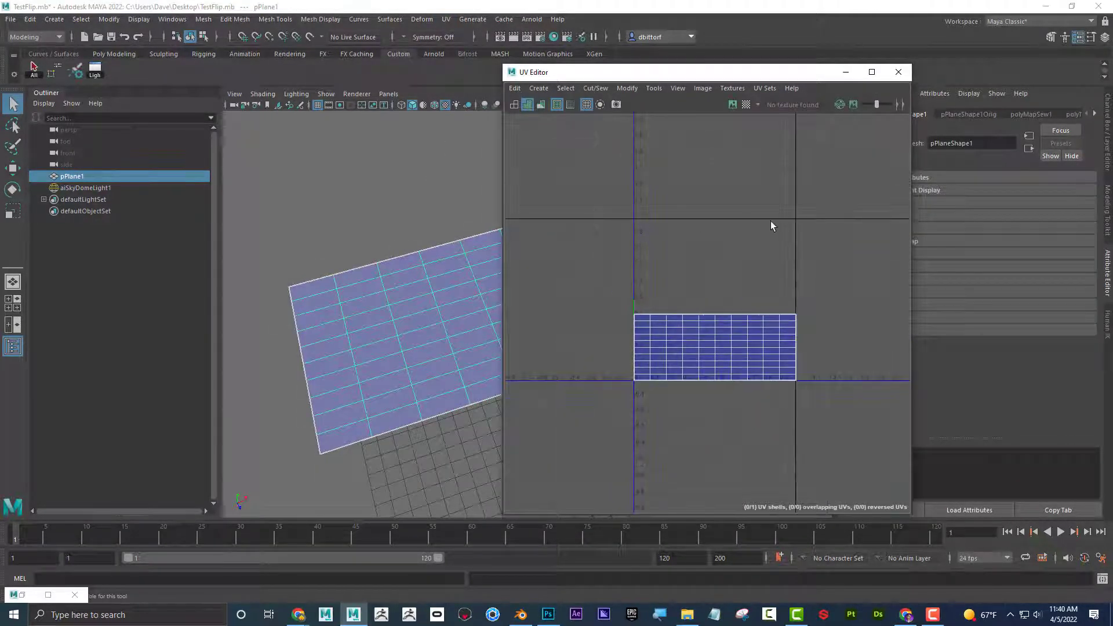
{"action": "left_click_drag", "start_coordinate": [759, 74], "coordinate": [902, 62]}
{"action": "mouse_move", "coordinate": [447, 266]}
{"action": "left_mouse_down", "text": "alt"}
{"action": "mouse_move", "coordinate": [472, 238]}
{"action": "mouse_move", "coordinate": [435, 340]}
{"action": "mouse_move", "coordinate": [418, 315]}
{"action": "mouse_move", "coordinate": [436, 261]}
{"action": "left_mouse_up", "text": "alt"}
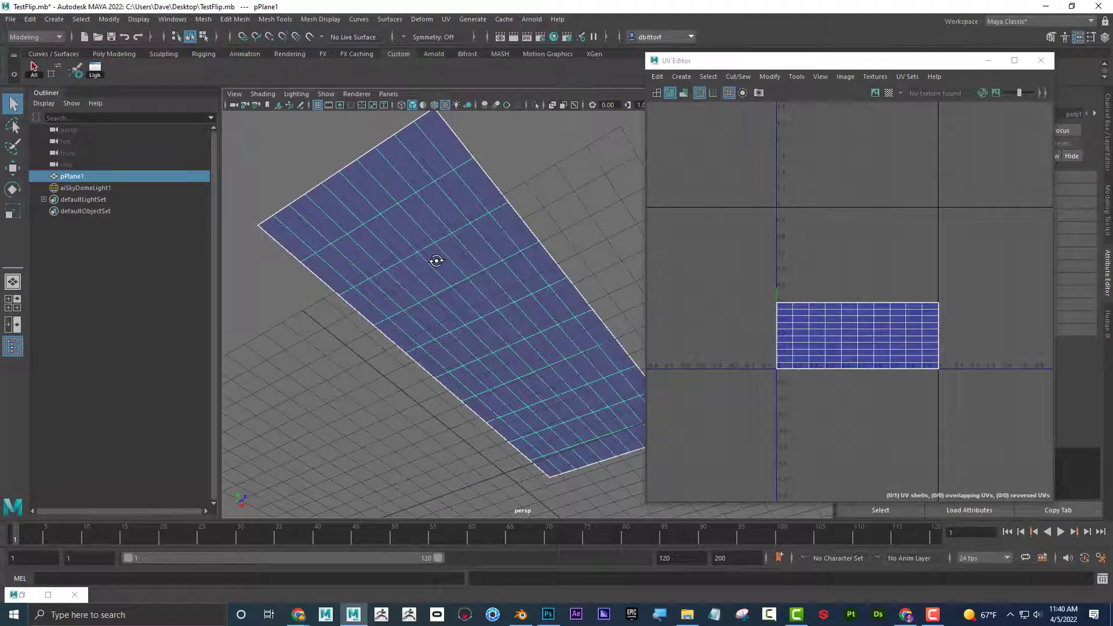
{"action": "left_click_drag", "start_coordinate": [464, 216], "coordinate": [473, 284], "text": "alt"}
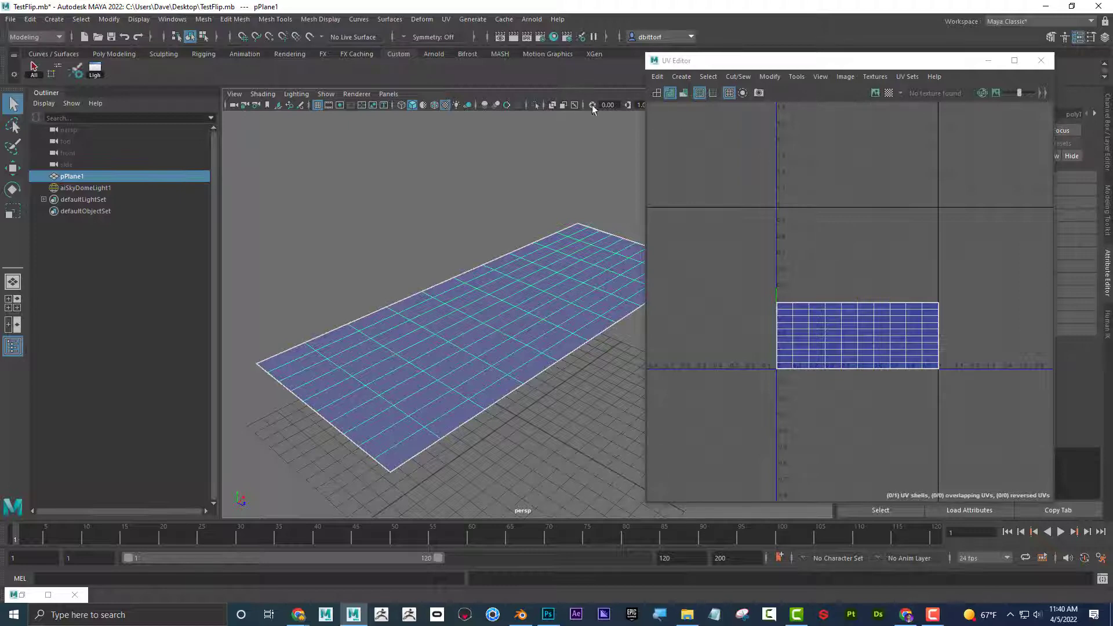
Open Hypershade with a new Untitled_2 graph tab, widened and moved to the top.
{"action": "left_click", "coordinate": [555, 37]}
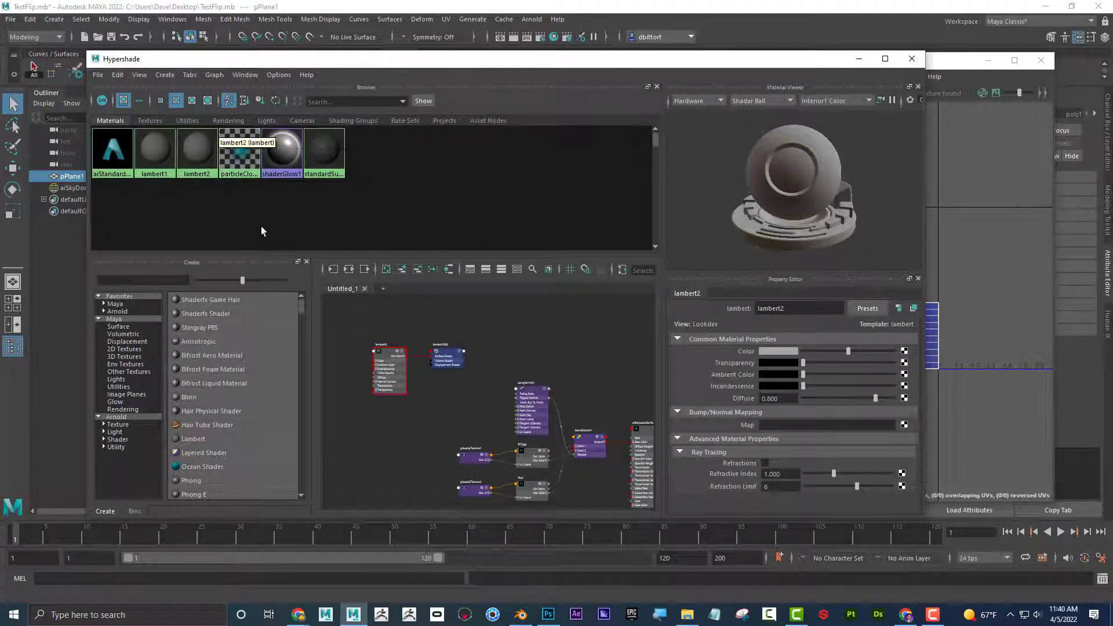
{"action": "left_click", "coordinate": [381, 288]}
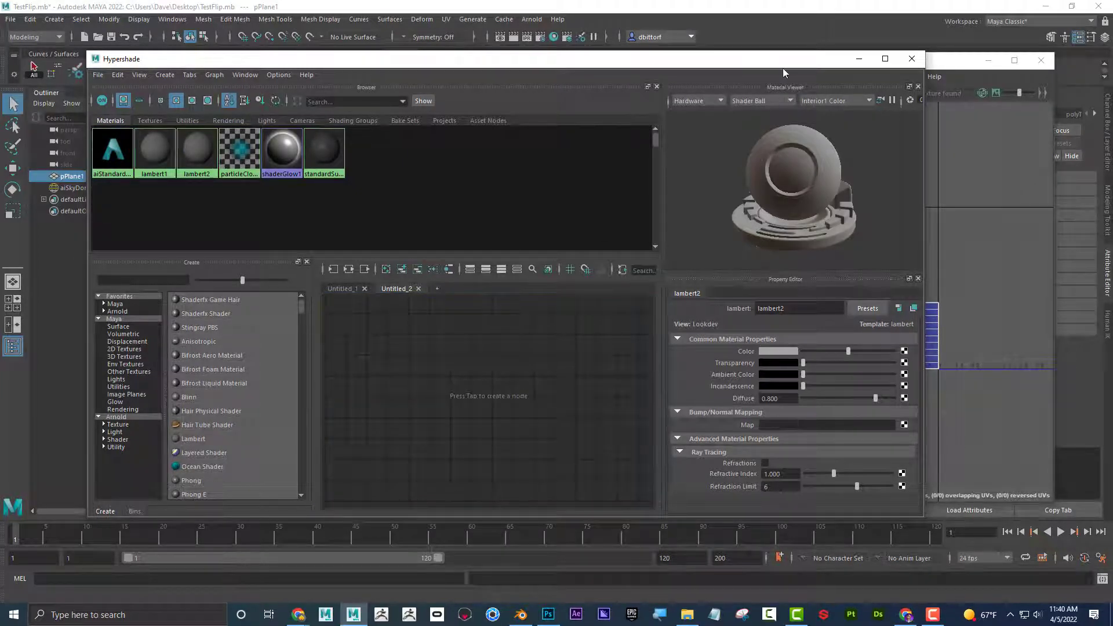
{"action": "left_click_drag", "start_coordinate": [785, 68], "coordinate": [770, 56]}
{"action": "left_click_drag", "start_coordinate": [909, 96], "coordinate": [1043, 96]}
{"action": "left_click_drag", "start_coordinate": [432, 48], "coordinate": [464, 383]}
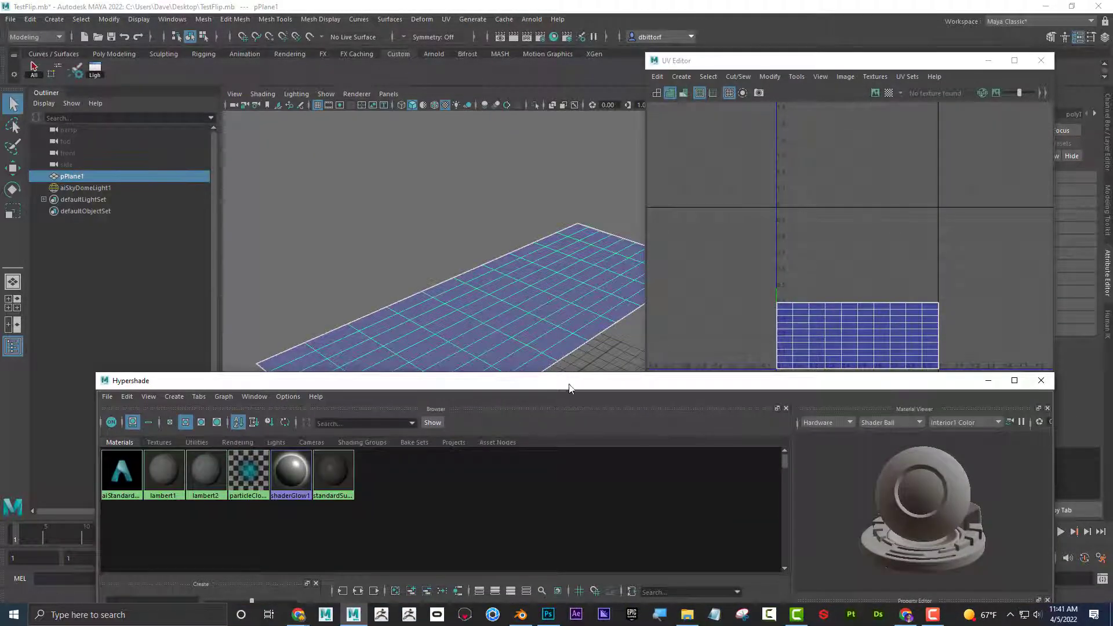
{"action": "left_click_drag", "start_coordinate": [570, 375], "coordinate": [539, 58]}
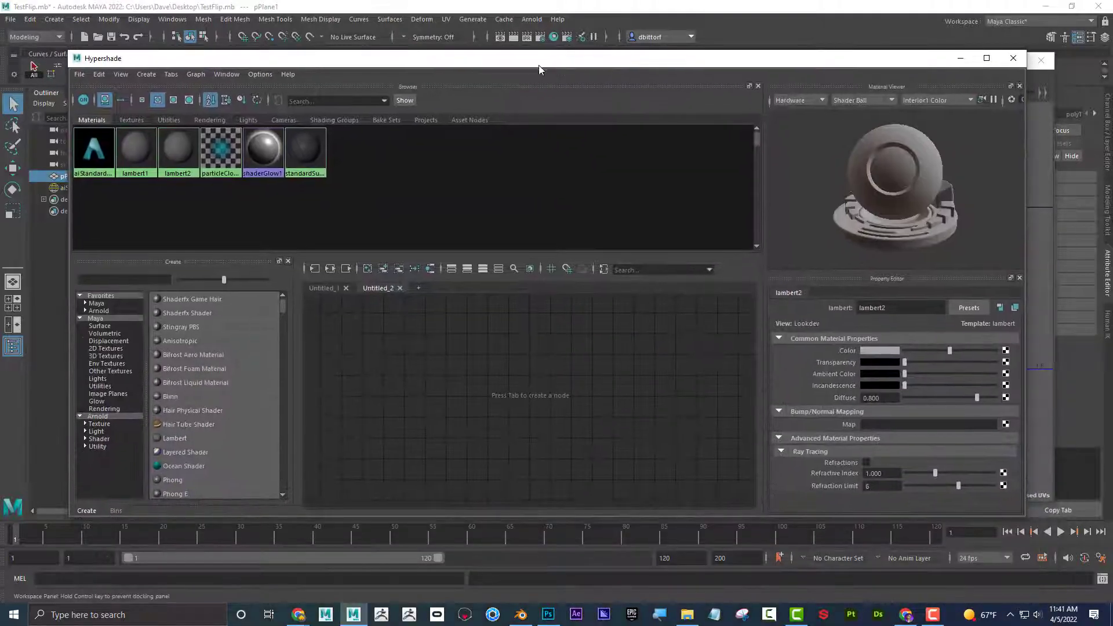
Drag an Arnold aiStandardSurface shader into Untitled_2, creating aiStandardSurface2 with its shading group.
{"action": "left_click", "coordinate": [100, 439]}
{"action": "scroll", "coordinate": [189, 454], "scroll_direction": "down", "scroll_amount": 1}
{"action": "left_click", "coordinate": [185, 452]}
{"action": "left_click_drag", "start_coordinate": [301, 444], "coordinate": [371, 395]}
{"action": "scroll", "coordinate": [690, 380], "scroll_direction": "up", "scroll_amount": 5}
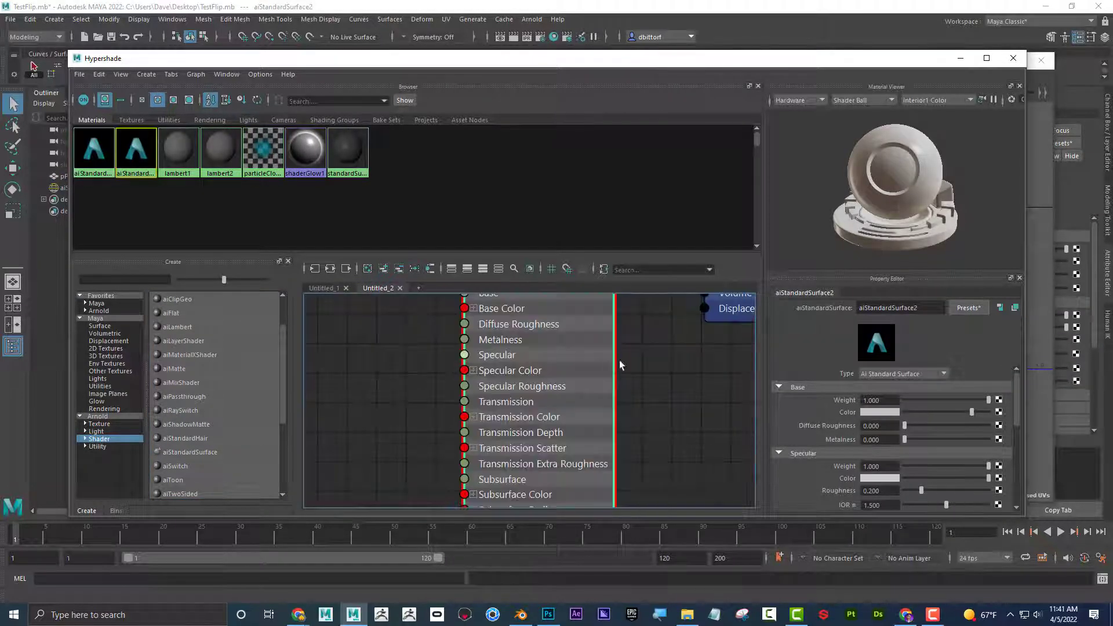
{"action": "scroll", "coordinate": [676, 393], "scroll_direction": "down", "scroll_amount": 1}
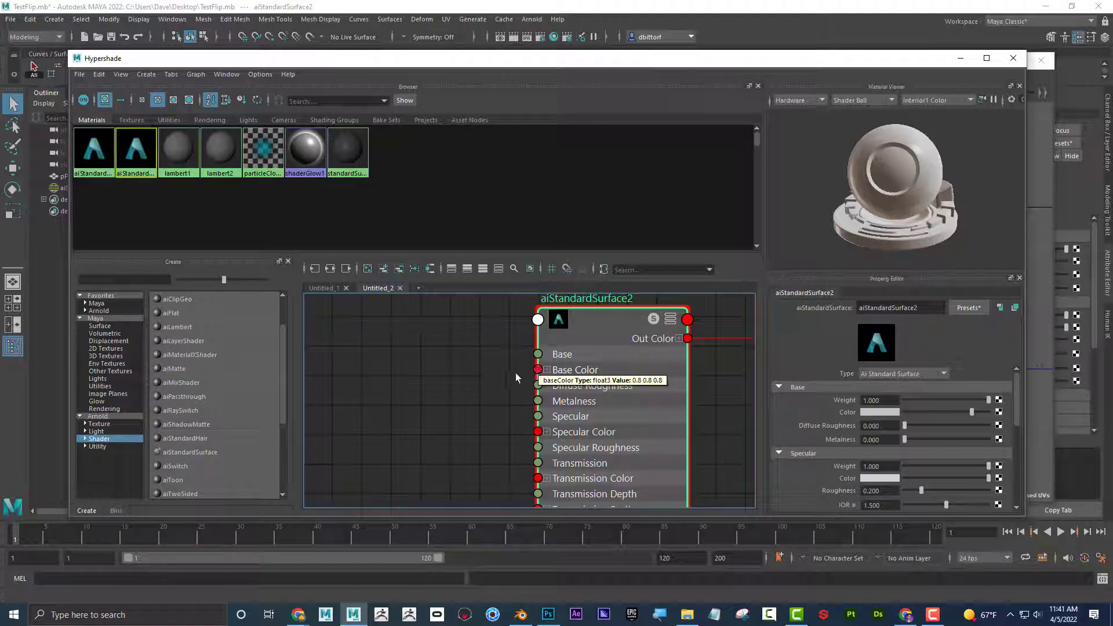
{"action": "scroll", "coordinate": [514, 373], "scroll_direction": "down", "scroll_amount": 5}
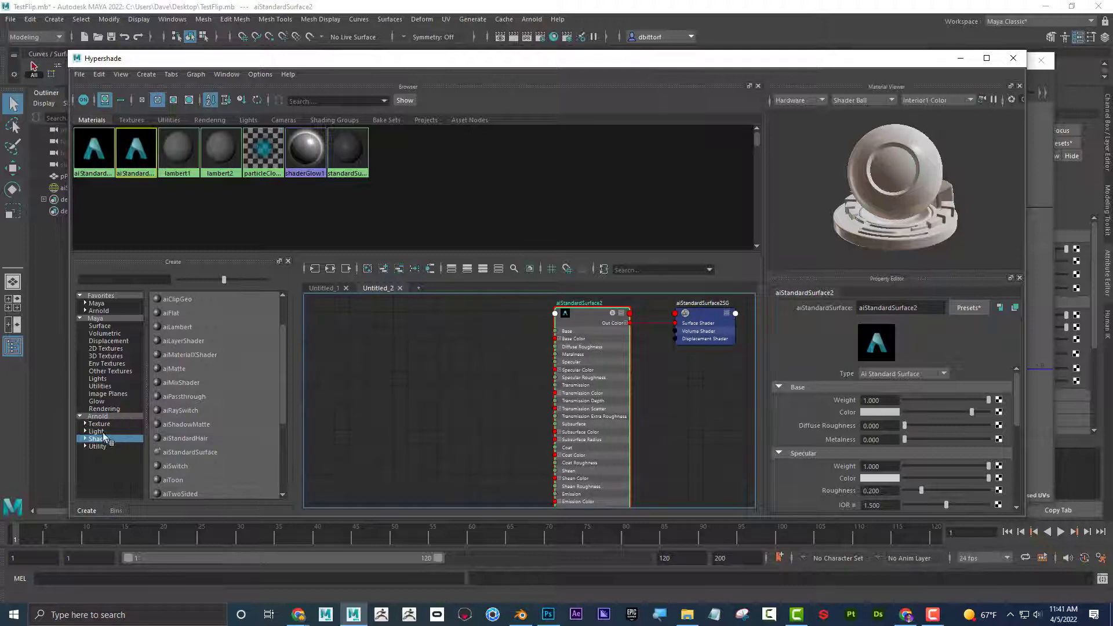
{"action": "left_click", "coordinate": [104, 387]}
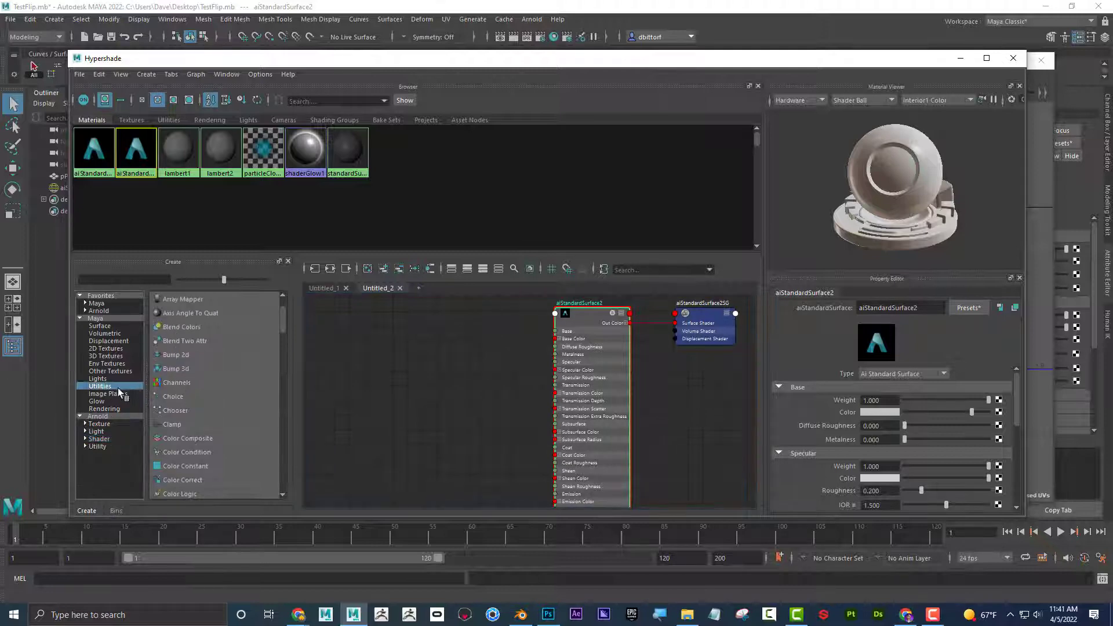
Maximize Hypershade and add a samplerInfo2 utility node to the graph.
{"action": "left_click", "coordinate": [986, 58]}
{"action": "scroll", "coordinate": [124, 417], "scroll_direction": "down", "scroll_amount": 8}
{"action": "scroll", "coordinate": [124, 417], "scroll_direction": "down", "scroll_amount": 8}
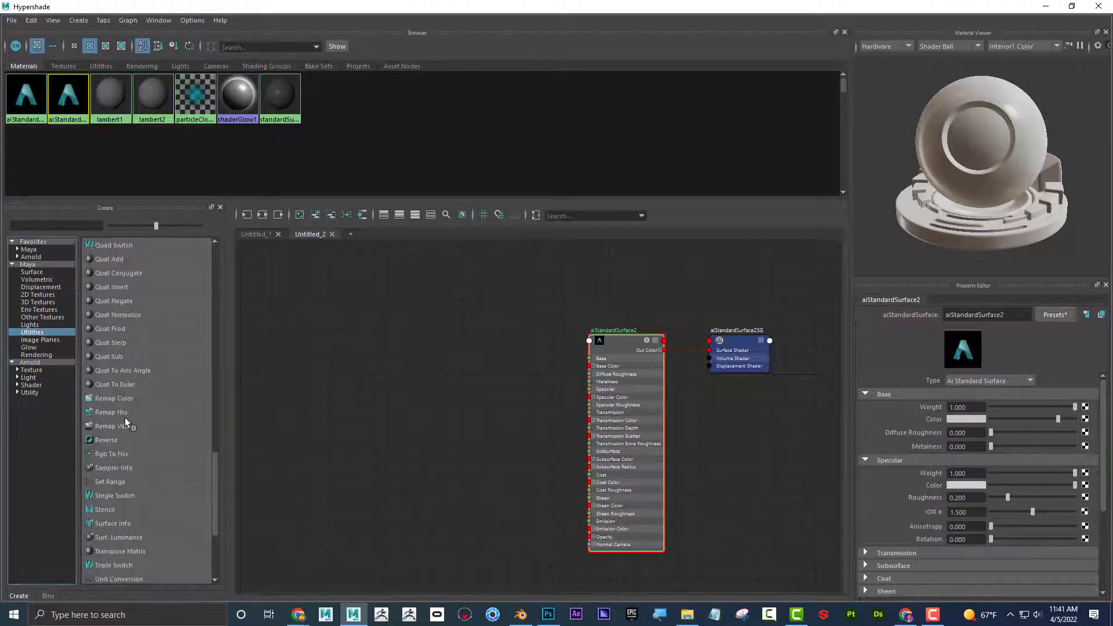
{"action": "left_click", "coordinate": [110, 468]}
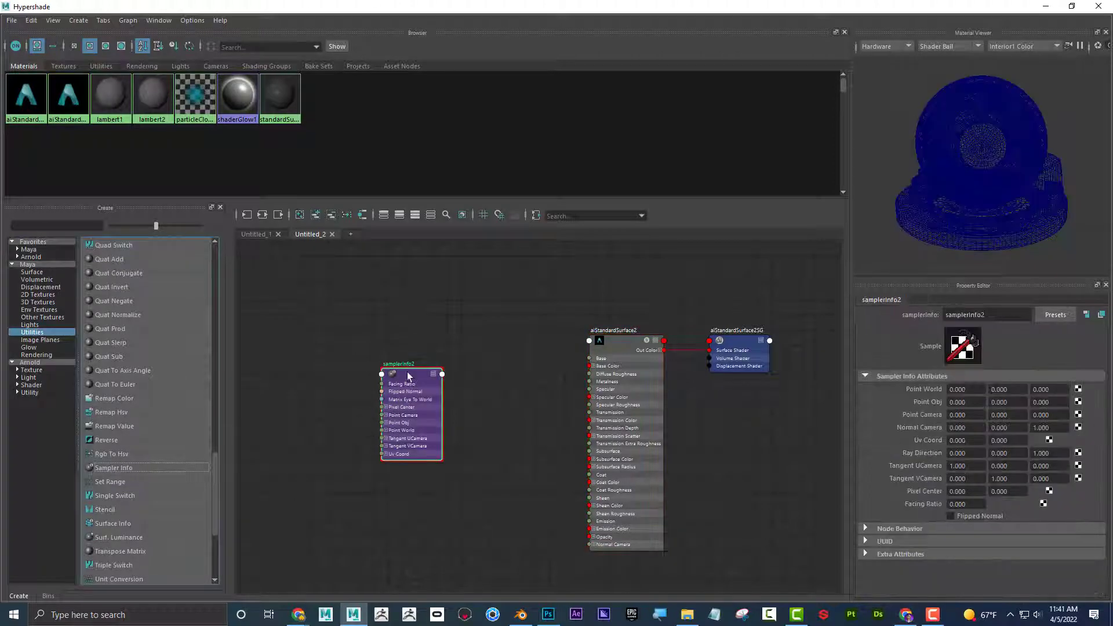
Scroll the Maya Utilities list up to the top to reach Blend Colors.
{"action": "scroll", "coordinate": [404, 394], "scroll_direction": "up", "scroll_amount": 5}
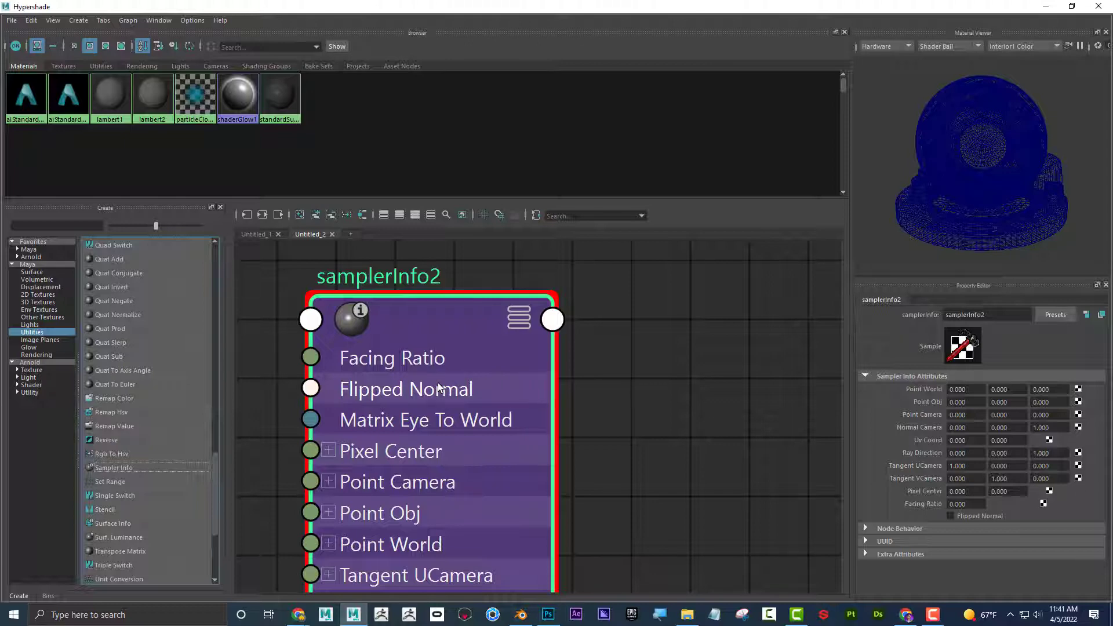
{"action": "scroll", "coordinate": [439, 384], "scroll_direction": "down", "scroll_amount": 5}
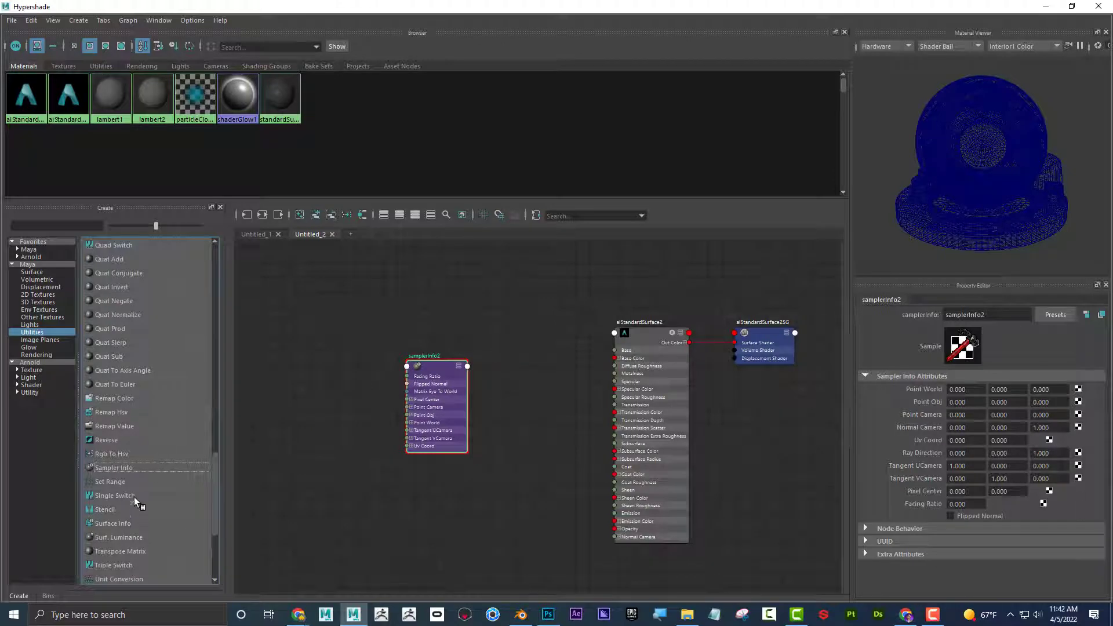
{"action": "scroll", "coordinate": [133, 488], "scroll_direction": "up", "scroll_amount": 7}
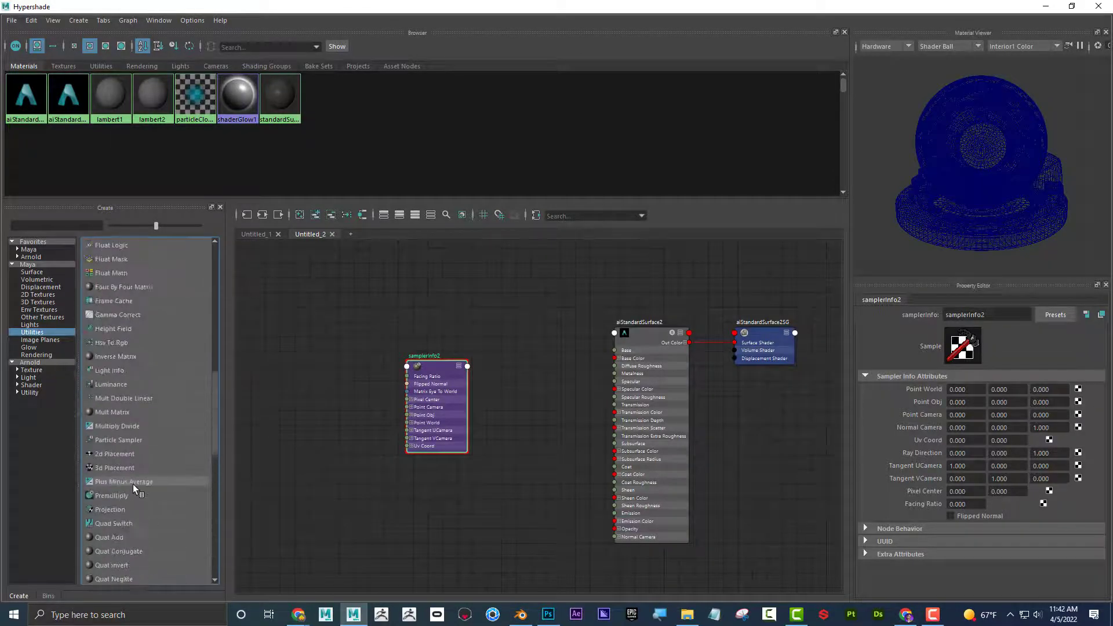
{"action": "scroll", "coordinate": [133, 485], "scroll_direction": "up", "scroll_amount": 5}
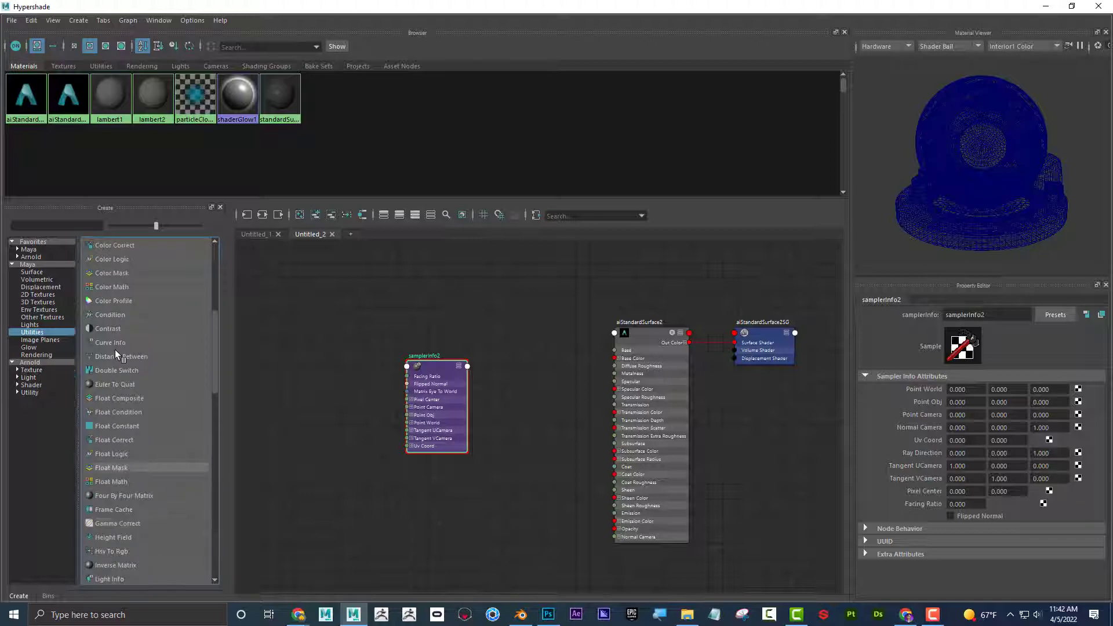
{"action": "scroll", "coordinate": [115, 350], "scroll_direction": "up", "scroll_amount": 2}
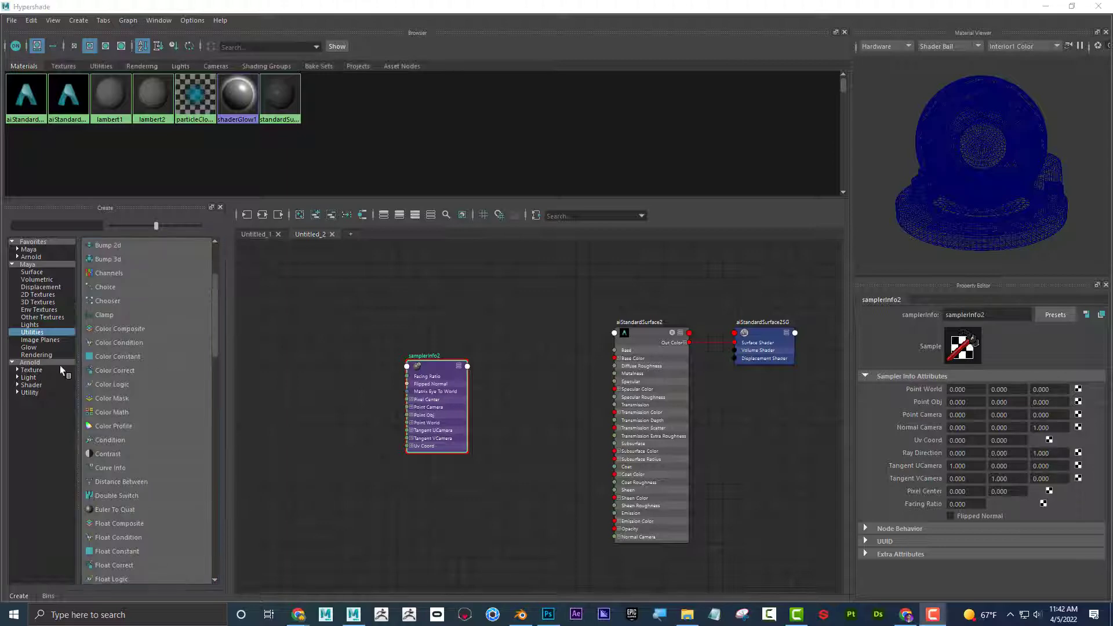
{"action": "scroll", "coordinate": [103, 375], "scroll_direction": "up", "scroll_amount": 3}
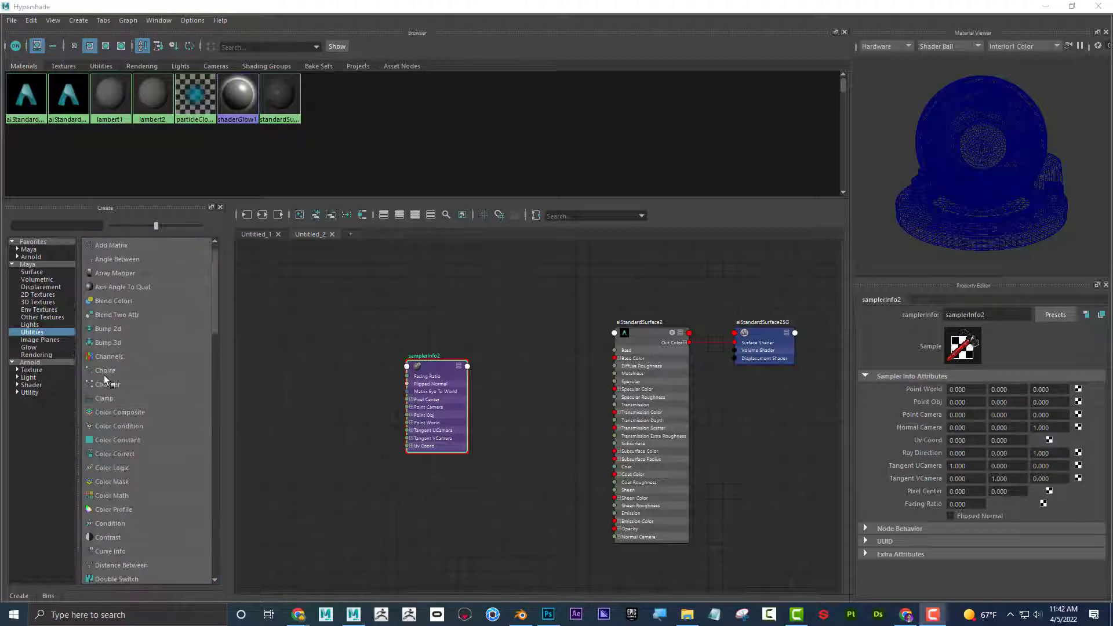
Create blendColors2 and connect samplerInfo2's Flipped Normal to its Blender.
{"action": "left_click", "coordinate": [105, 300]}
{"action": "left_click_drag", "start_coordinate": [296, 397], "coordinate": [537, 356]}
{"action": "scroll", "coordinate": [537, 356], "scroll_direction": "up", "scroll_amount": 5}
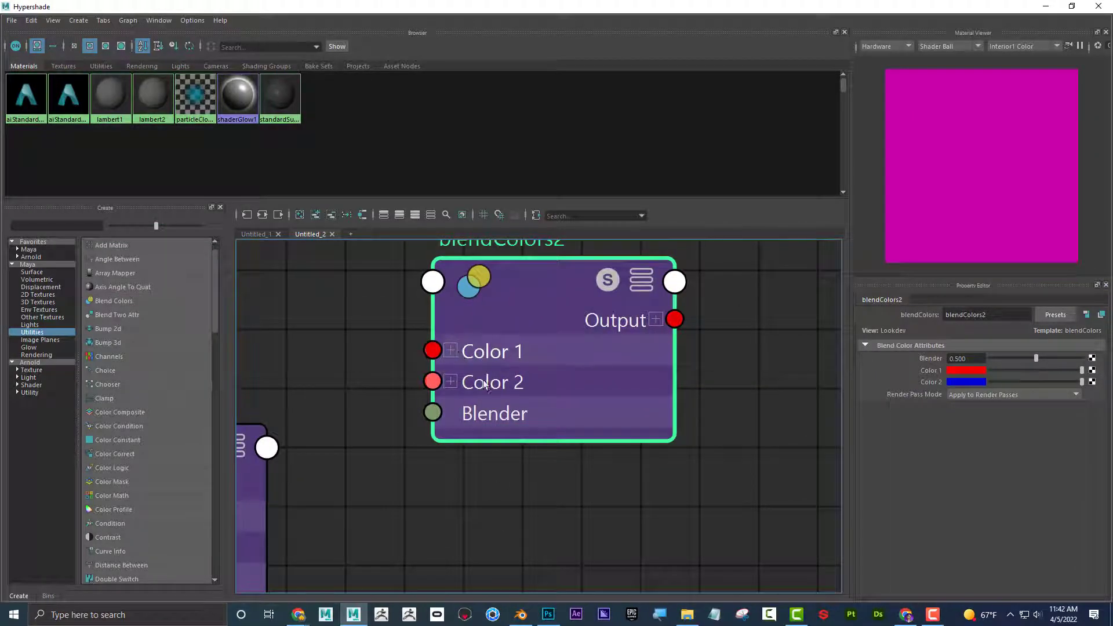
{"action": "scroll", "coordinate": [492, 384], "scroll_direction": "down", "scroll_amount": 5}
{"action": "middle_click_drag", "start_coordinate": [518, 436], "coordinate": [496, 396], "text": "alt"}
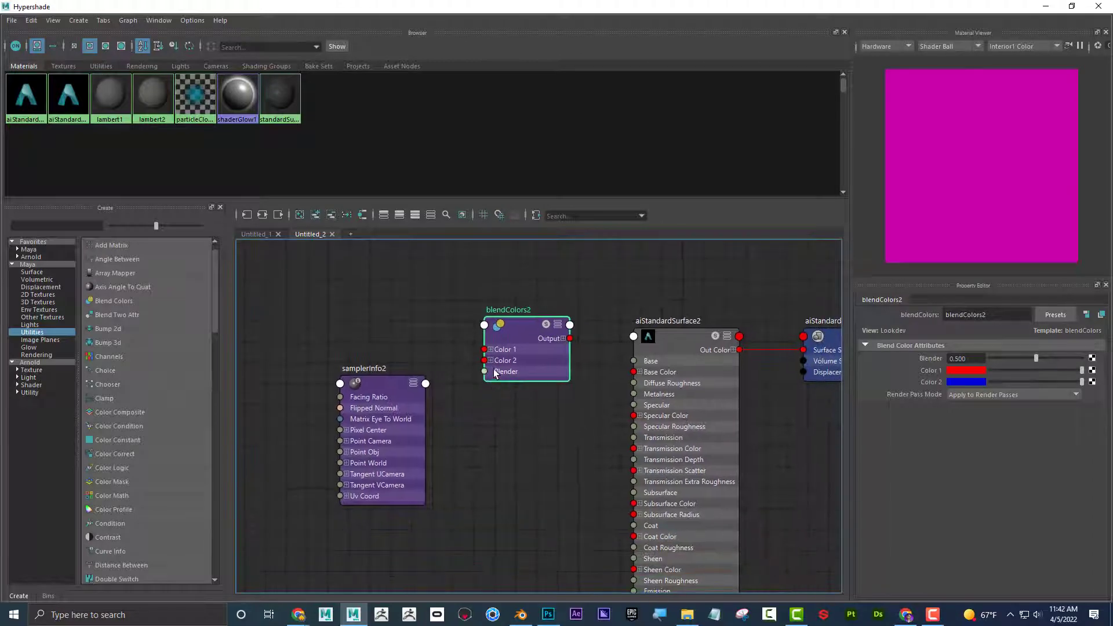
{"action": "scroll", "coordinate": [498, 395], "scroll_direction": "up", "scroll_amount": 2}
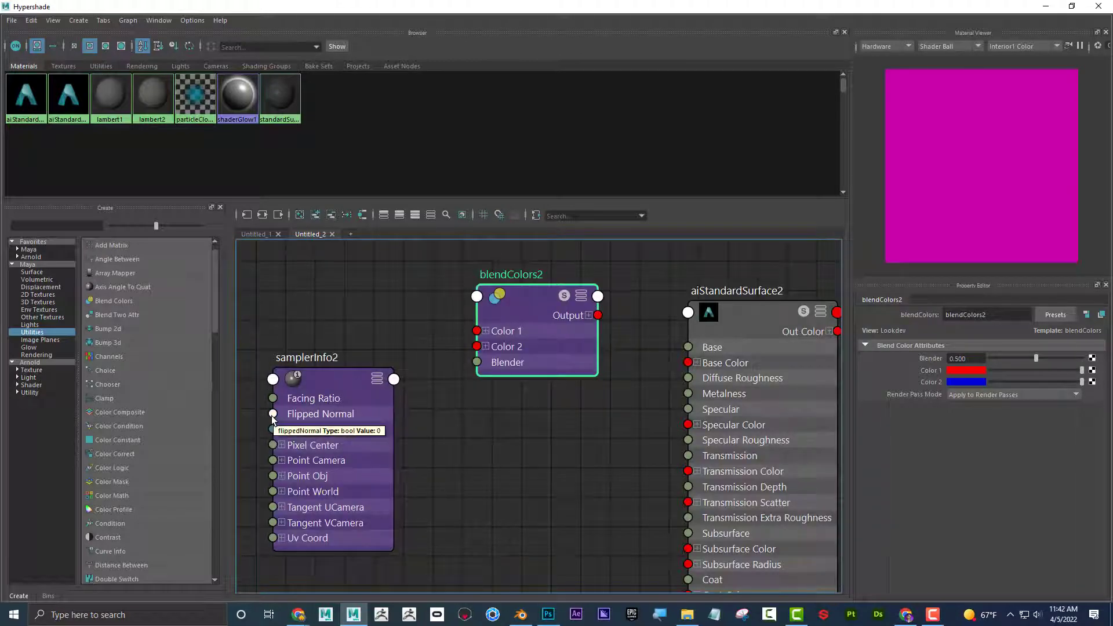
{"action": "left_click_drag", "start_coordinate": [273, 414], "coordinate": [477, 364]}
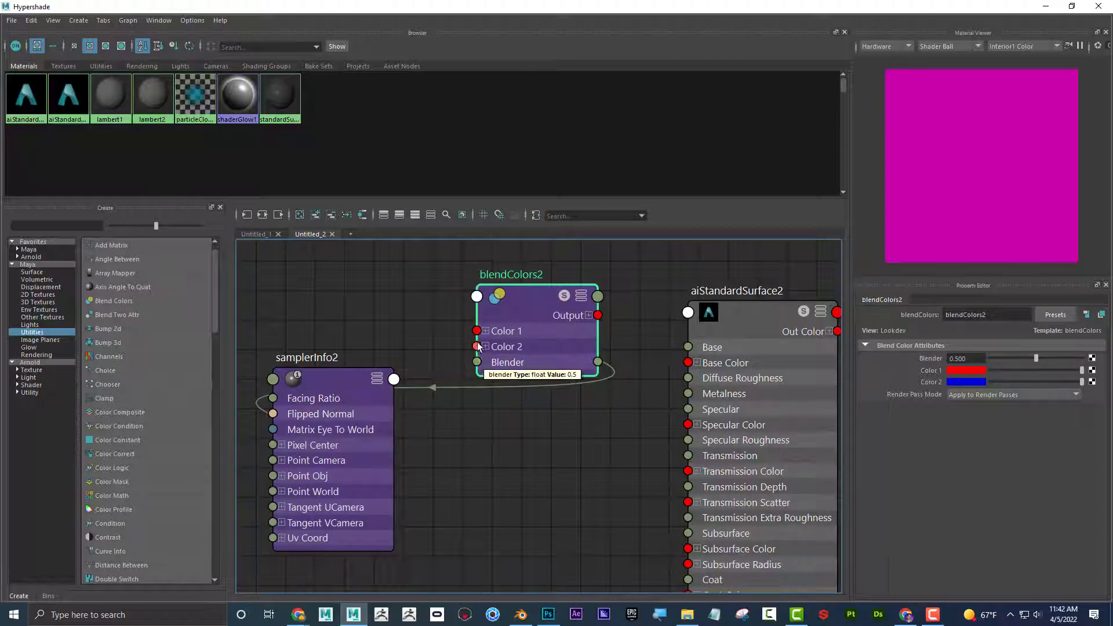
{"action": "left_click_drag", "start_coordinate": [478, 363], "coordinate": [296, 416]}
Feed blendColors2's Output into aiStandardSurface2's Base Color, giving a red preview.
{"action": "left_click_drag", "start_coordinate": [464, 386], "coordinate": [565, 405]}
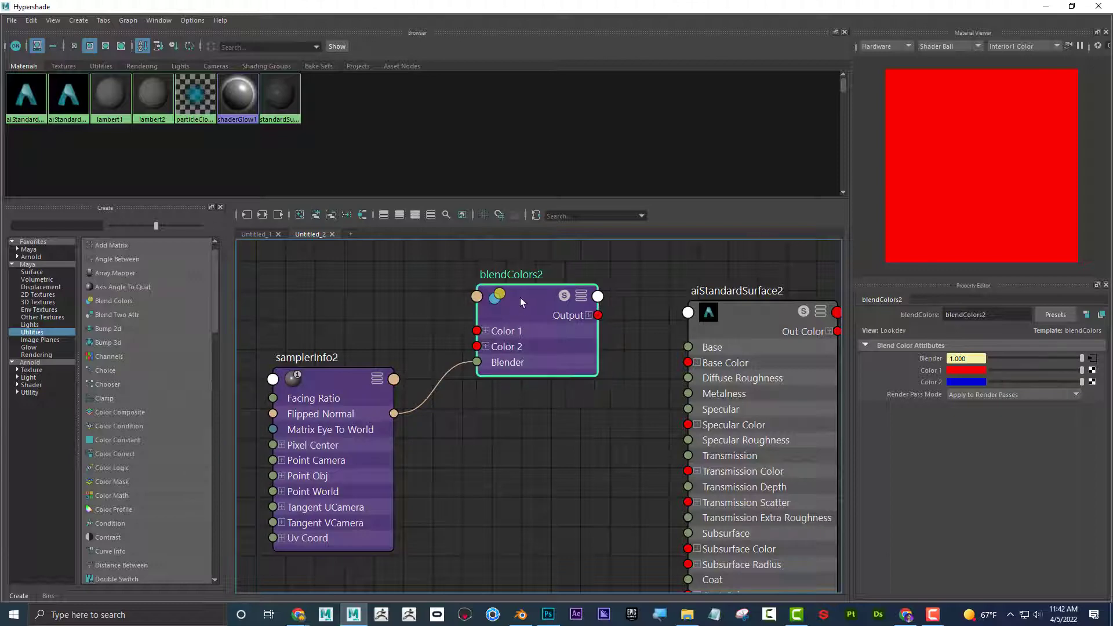
{"action": "left_click_drag", "start_coordinate": [517, 298], "coordinate": [480, 297]}
{"action": "left_click_drag", "start_coordinate": [561, 315], "coordinate": [689, 363]}
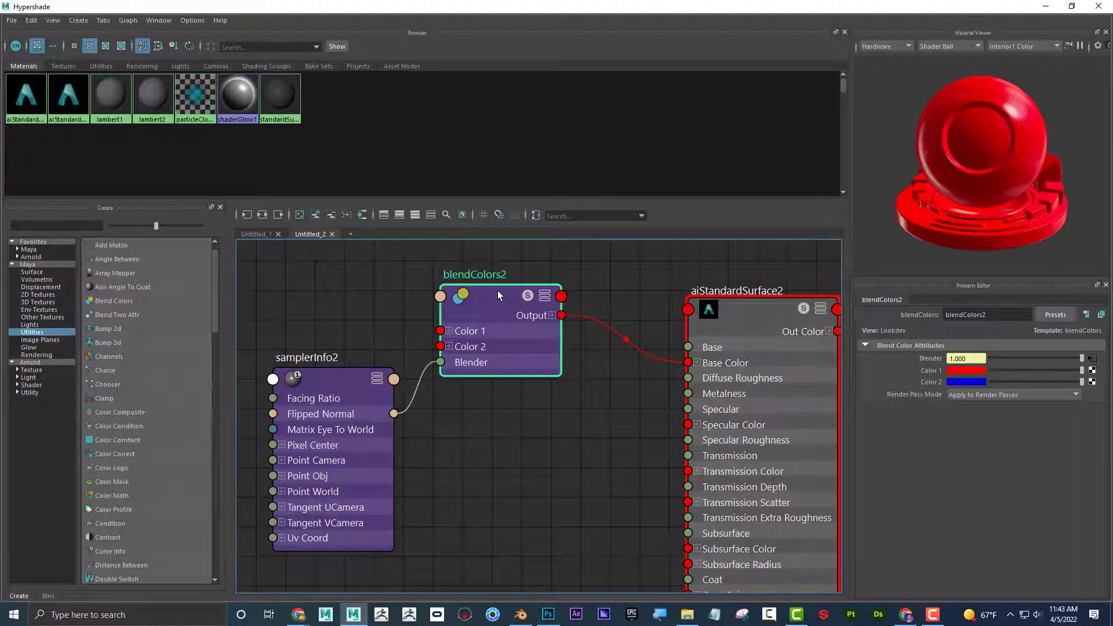
{"action": "left_click_drag", "start_coordinate": [500, 291], "coordinate": [517, 294]}
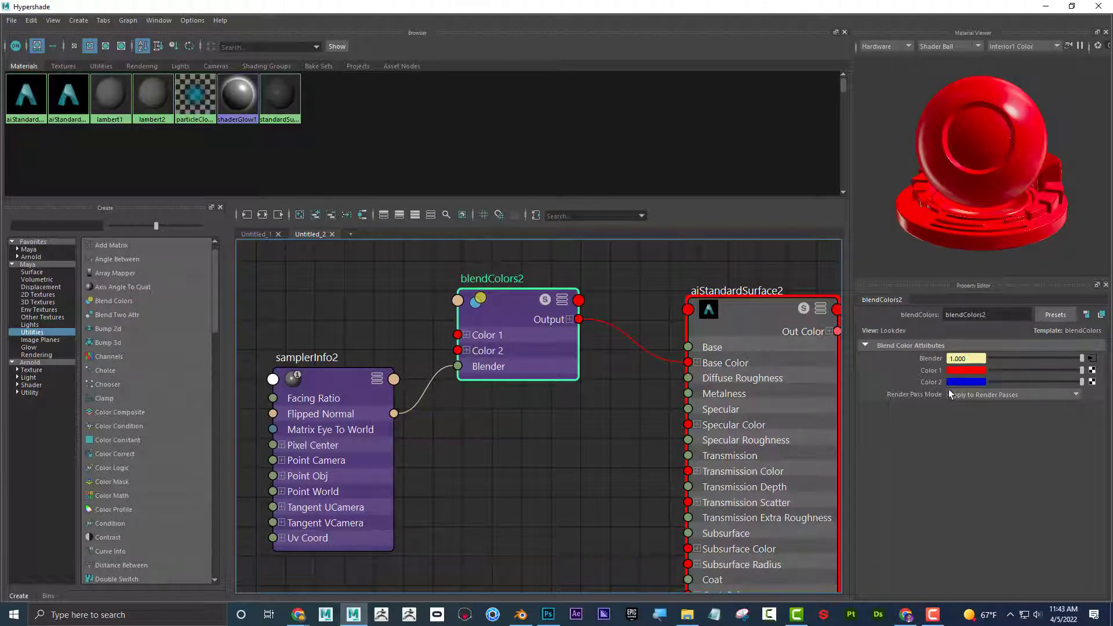
{"action": "left_click_drag", "start_coordinate": [745, 7], "coordinate": [746, 366]}
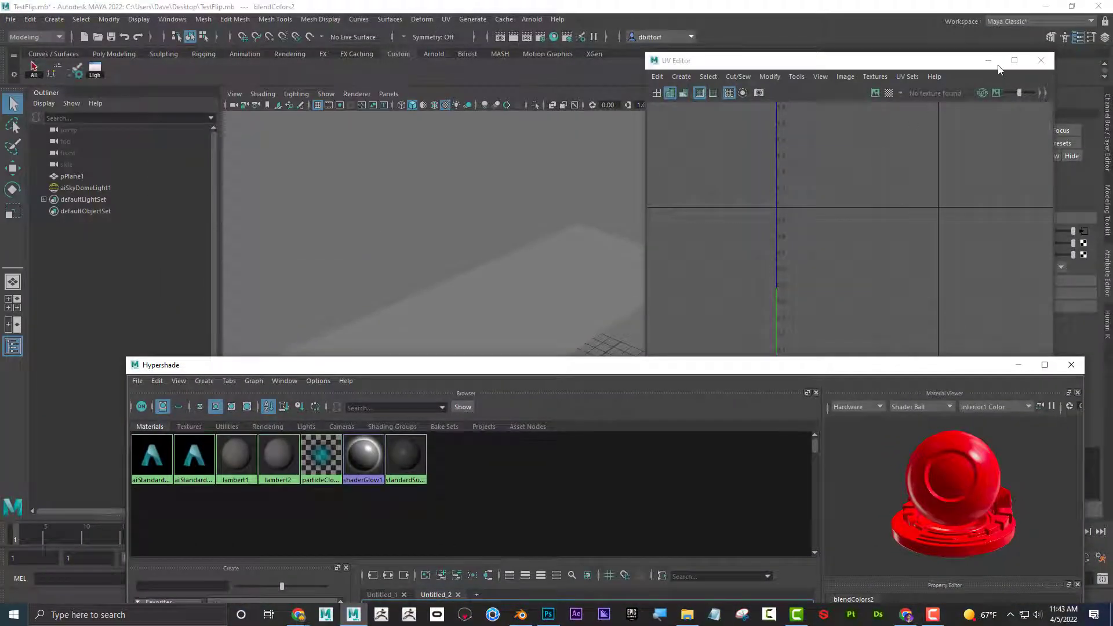
Close the UV Editor and frame pPlane1 with textured shading (6) in the viewport.
{"action": "left_click", "coordinate": [1041, 60]}
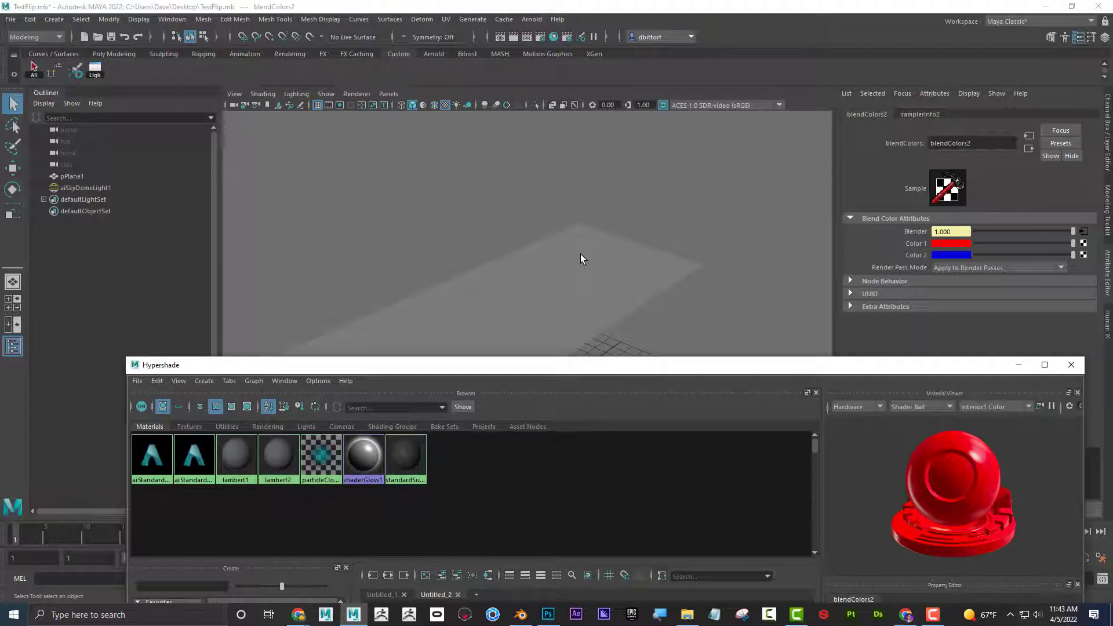
{"action": "left_click", "coordinate": [580, 254]}
{"action": "key", "text": "6"}
{"action": "left_click", "coordinate": [554, 268]}
{"action": "key", "text": "f"}
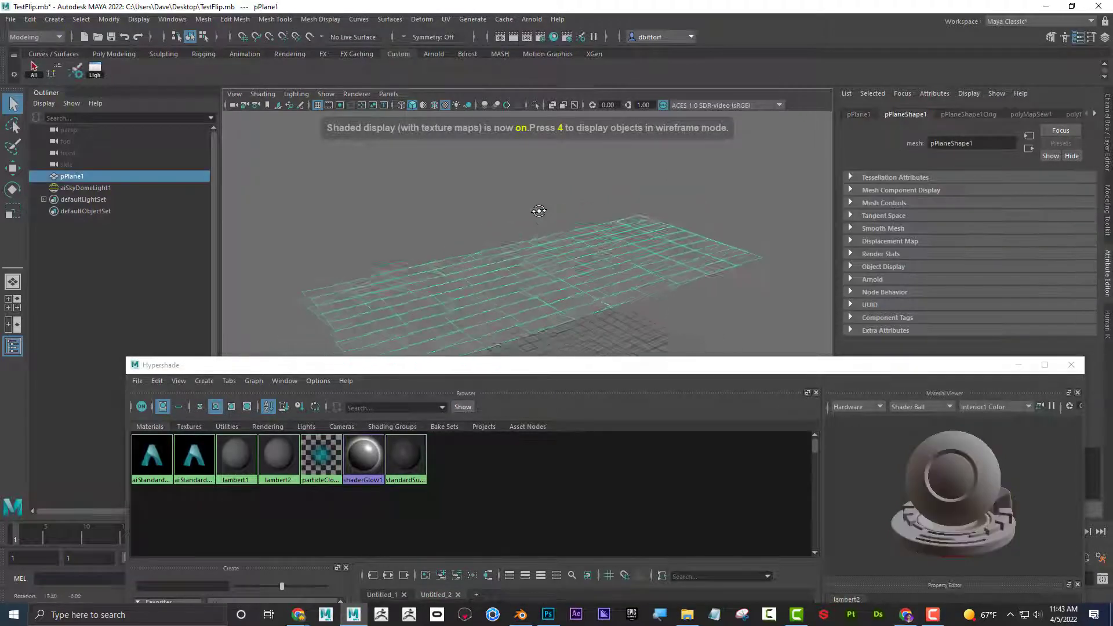
{"action": "left_click", "coordinate": [263, 94]}
{"action": "left_click", "coordinate": [407, 225]}
{"action": "left_click_drag", "start_coordinate": [407, 225], "coordinate": [421, 272], "text": "alt"}
{"action": "key", "text": "6"}
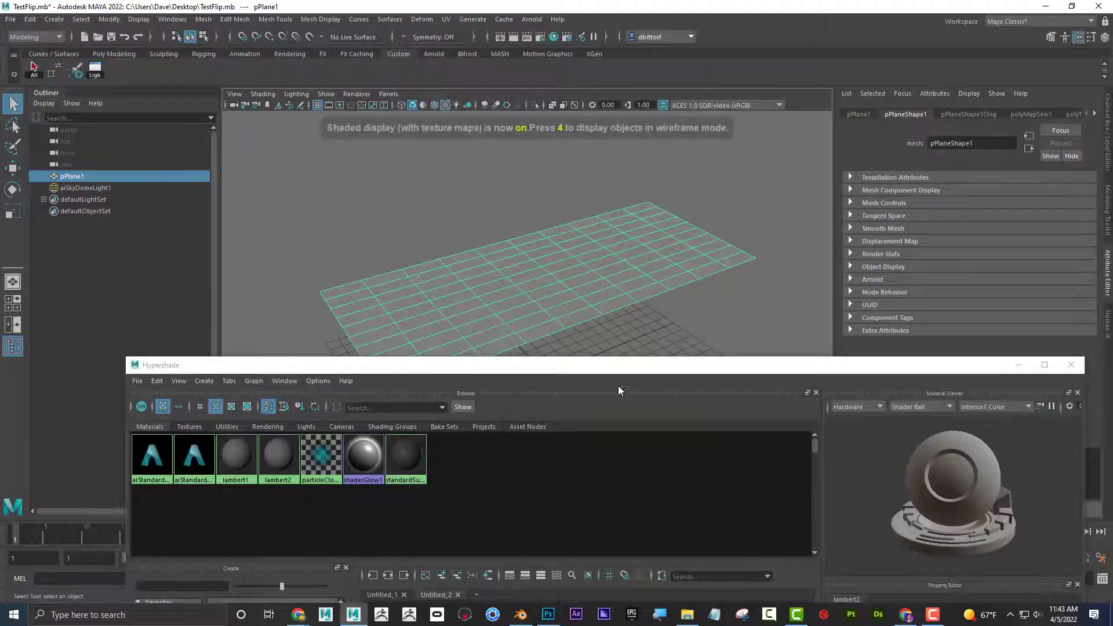
Bring Hypershade back up showing the samplerInfo2, blendColors2 and aiStandardSurface2 network.
{"action": "mouse_move", "coordinate": [586, 279]}
{"action": "right_mouse_down"}
{"action": "mouse_move", "coordinate": [586, 290]}
{"action": "mouse_move", "coordinate": [574, 282]}
{"action": "mouse_move", "coordinate": [586, 281]}
{"action": "right_mouse_up"}
{"action": "left_click_drag", "start_coordinate": [628, 364], "coordinate": [605, 107]}
{"action": "scroll", "coordinate": [725, 418], "scroll_direction": "down", "scroll_amount": 2}
{"action": "middle_click_drag", "start_coordinate": [771, 429], "coordinate": [680, 396], "text": "alt"}
Select the aiStandardSurface2 node and enter DollarBill_Material in its Property Editor name field.
{"action": "scroll", "coordinate": [635, 395], "scroll_direction": "down", "scroll_amount": 5}
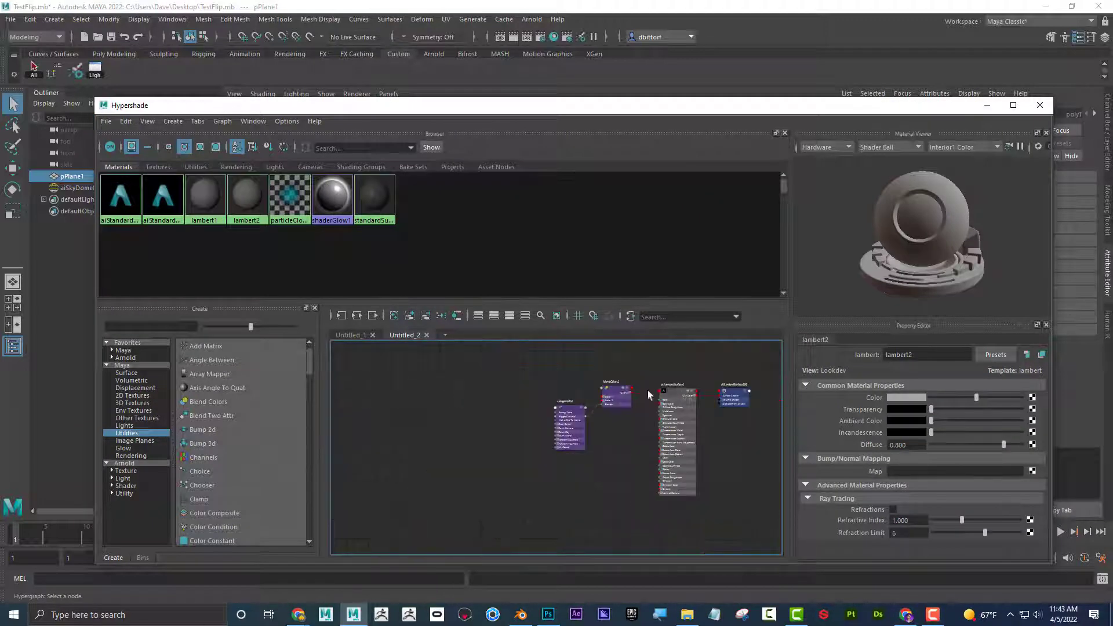
{"action": "left_click", "coordinate": [691, 396]}
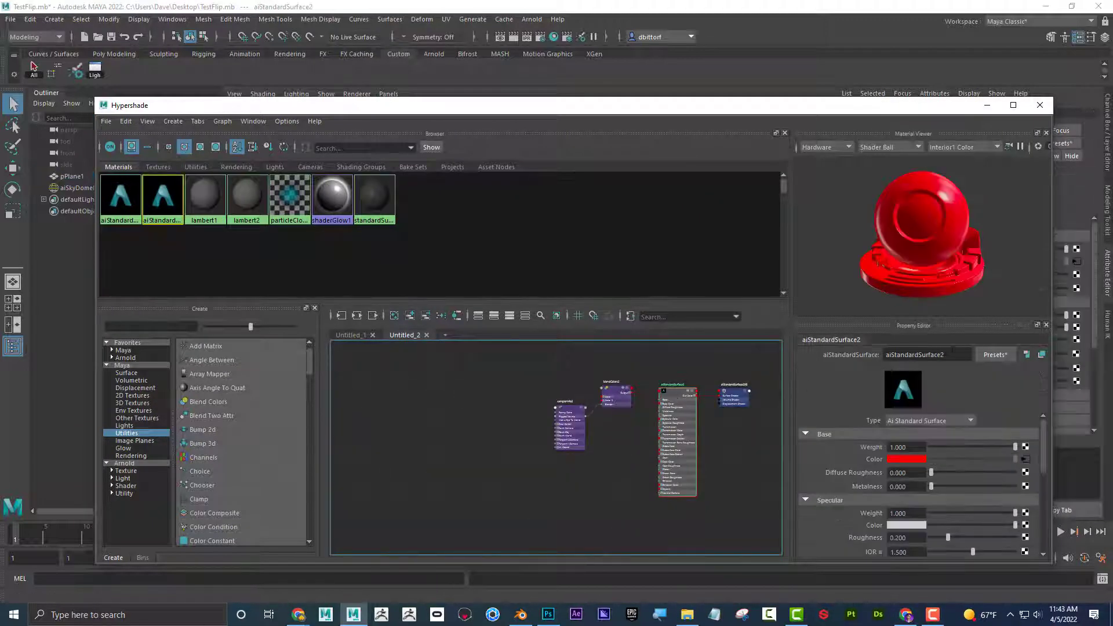
{"action": "left_click", "coordinate": [915, 355]}
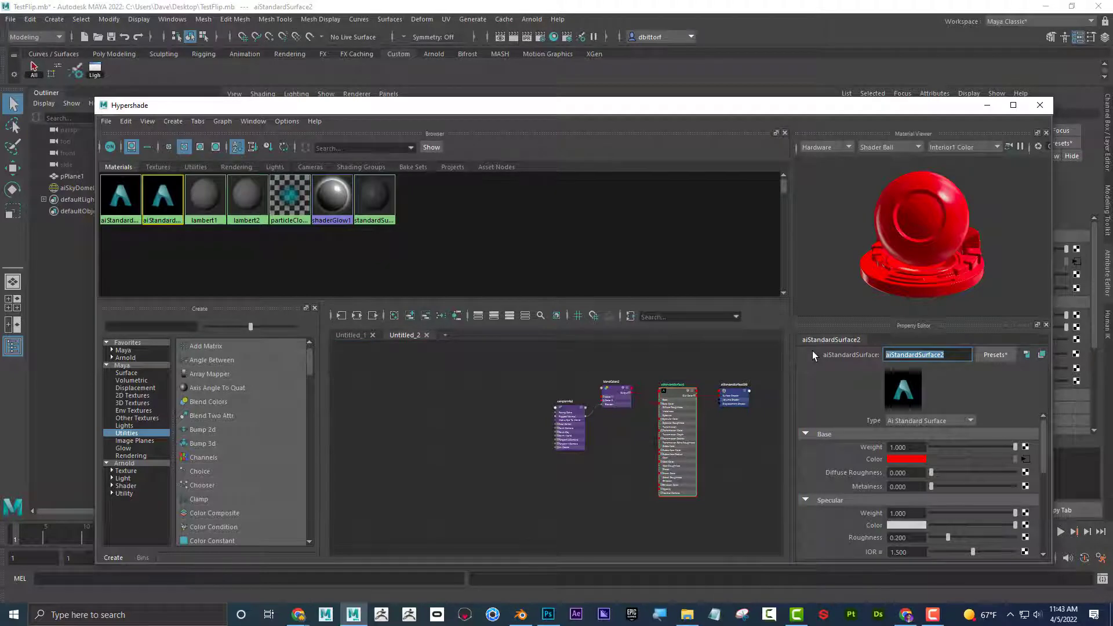
{"action": "type", "text": "DollarBill_Material"}
{"action": "key", "text": "Return"}
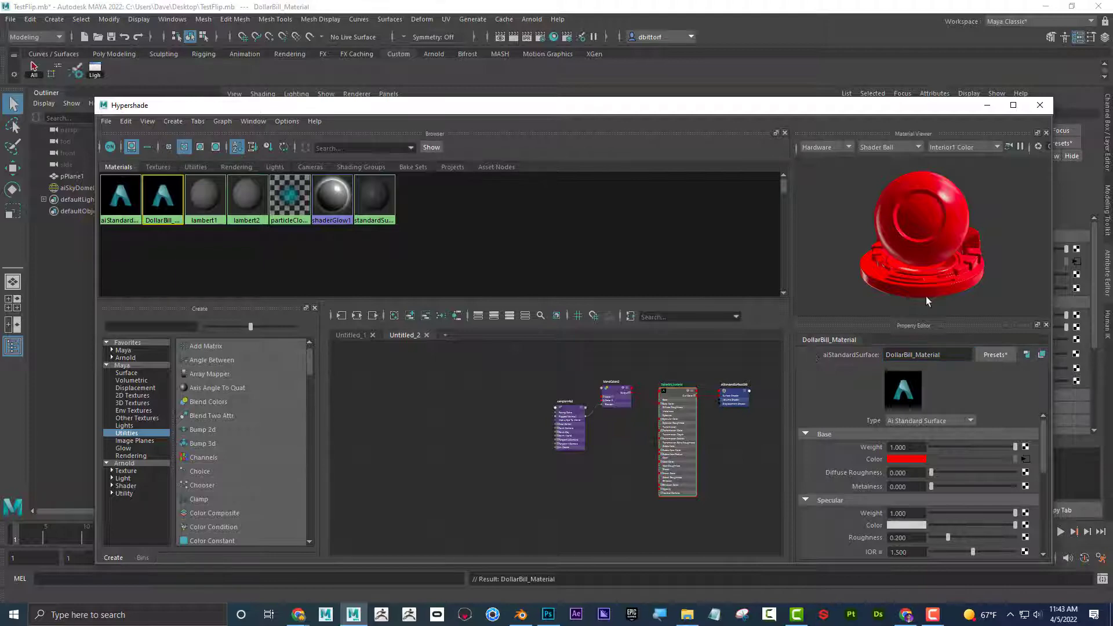
Assign the existing DollarBill_Material to pPlane1, then orbit and dolly in to inspect the red plane.
{"action": "left_click_drag", "start_coordinate": [878, 110], "coordinate": [851, 376]}
{"action": "left_click", "coordinate": [656, 248]}
{"action": "right_click", "coordinate": [654, 251]}
{"action": "mouse_move", "coordinate": [690, 571]}
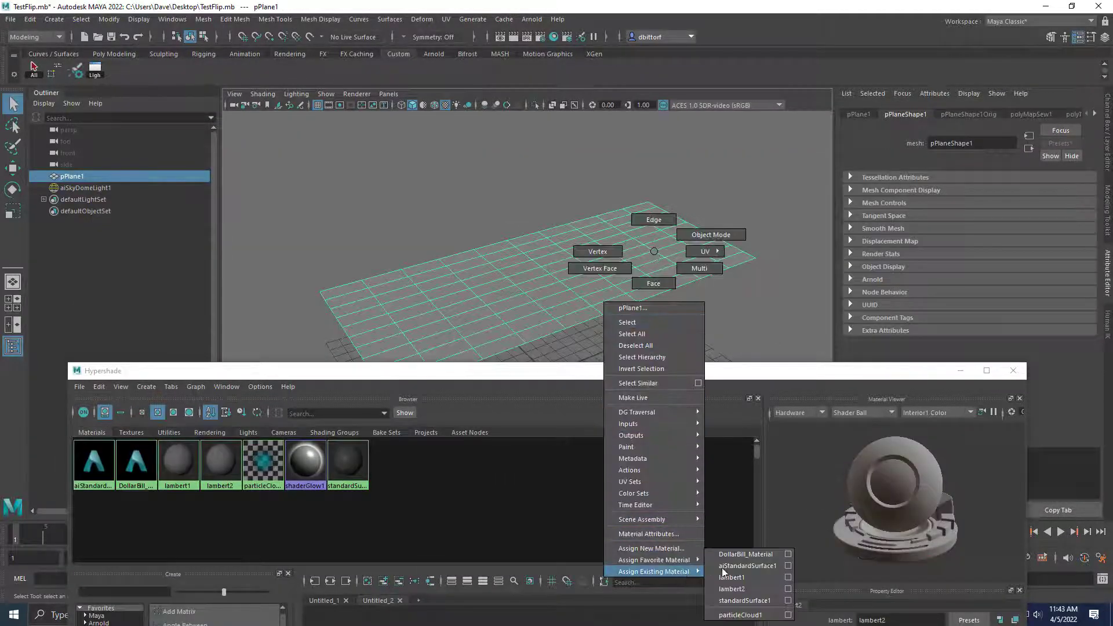
{"action": "left_click", "coordinate": [747, 556]}
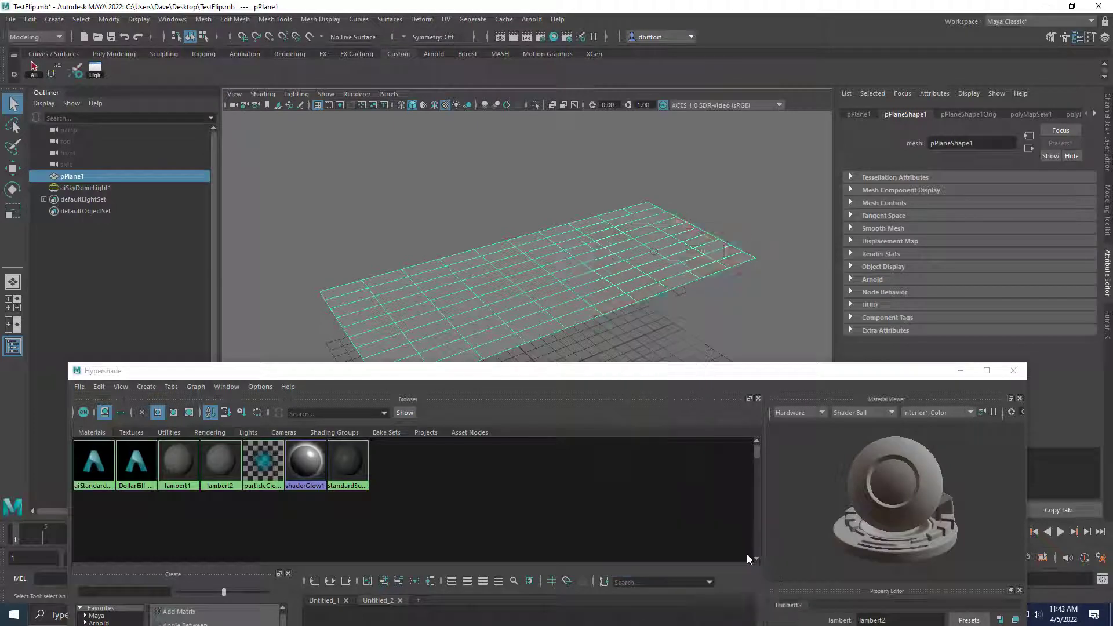
{"action": "mouse_move", "coordinate": [503, 254]}
{"action": "left_mouse_down", "text": "alt"}
{"action": "mouse_move", "coordinate": [522, 182]}
{"action": "mouse_move", "coordinate": [555, 176]}
{"action": "mouse_move", "coordinate": [542, 248]}
{"action": "mouse_move", "coordinate": [522, 206]}
{"action": "mouse_move", "coordinate": [527, 182]}
{"action": "mouse_move", "coordinate": [517, 241]}
{"action": "left_mouse_up", "text": "alt"}
{"action": "left_click", "coordinate": [530, 242]}
{"action": "left_click", "coordinate": [541, 242]}
{"action": "mouse_move", "coordinate": [516, 241]}
{"action": "right_mouse_down", "text": "alt"}
{"action": "mouse_move", "coordinate": [510, 262]}
{"action": "mouse_move", "coordinate": [500, 256]}
{"action": "right_mouse_up", "text": "alt"}
{"action": "left_click_drag", "start_coordinate": [861, 379], "coordinate": [816, 391]}
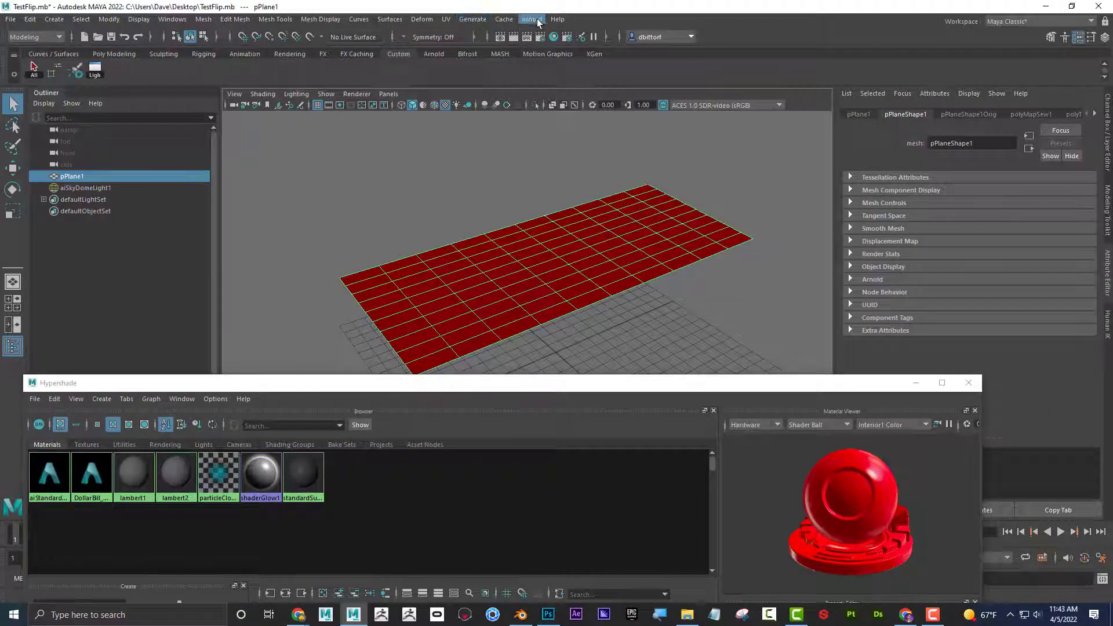
Open the Arnold RenderView and start a fresh render of pPlane1 with its new red material.
{"action": "left_click", "coordinate": [532, 19]}
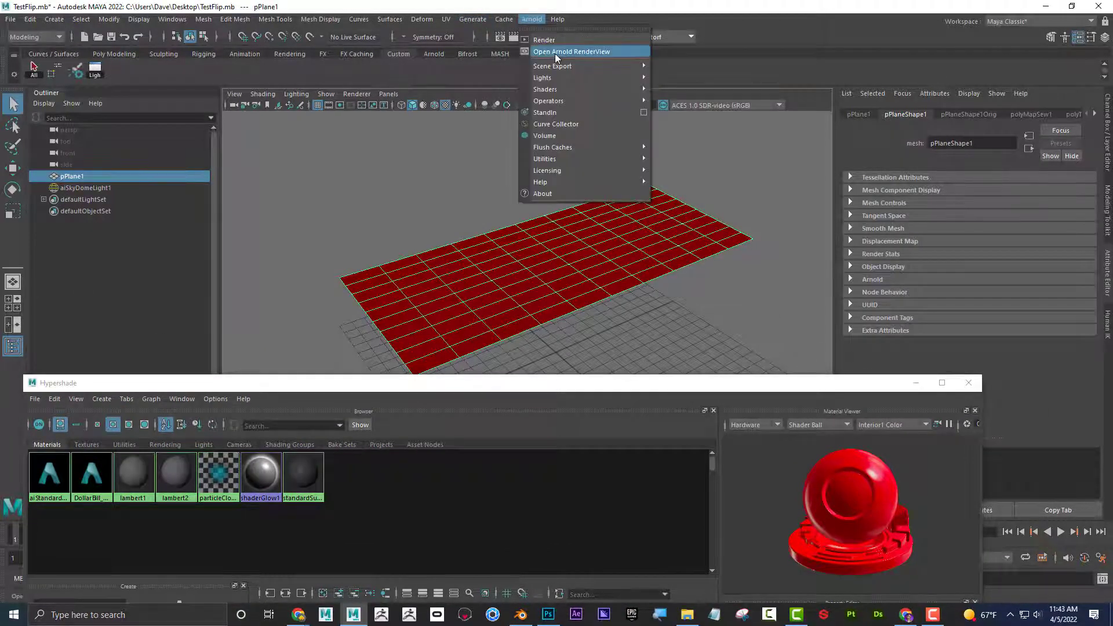
{"action": "left_click", "coordinate": [555, 53]}
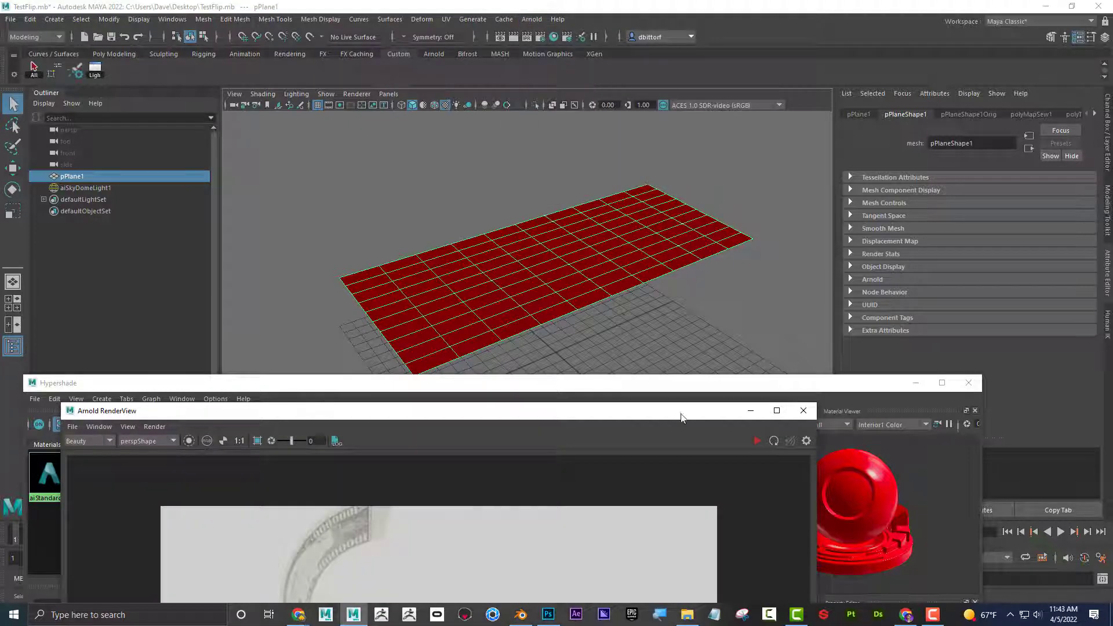
{"action": "left_click_drag", "start_coordinate": [715, 416], "coordinate": [733, 157]}
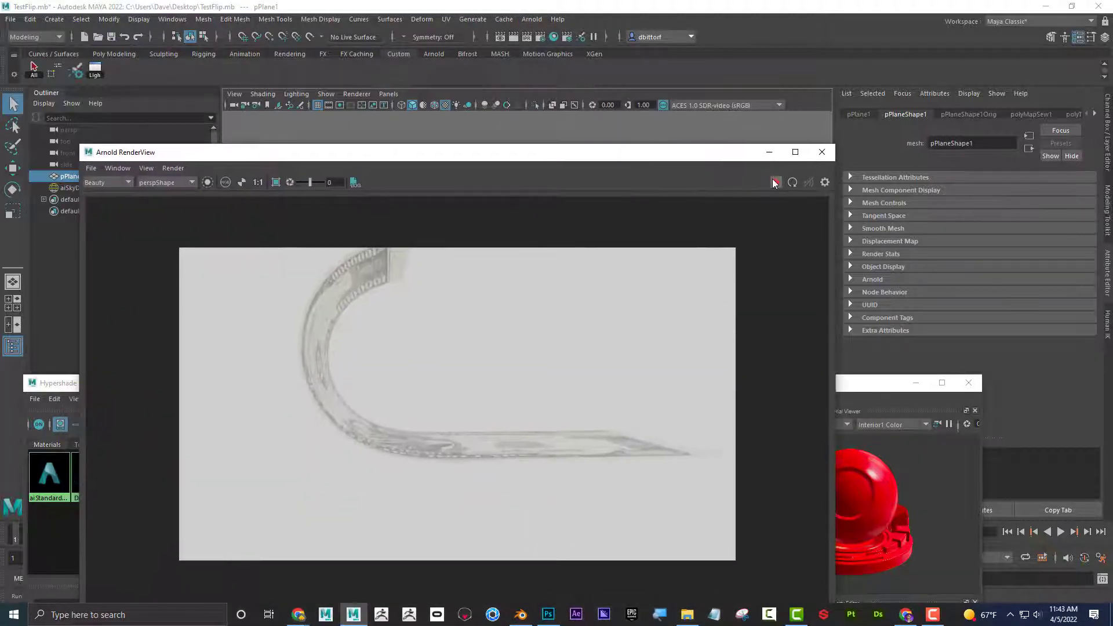
{"action": "left_click", "coordinate": [773, 180]}
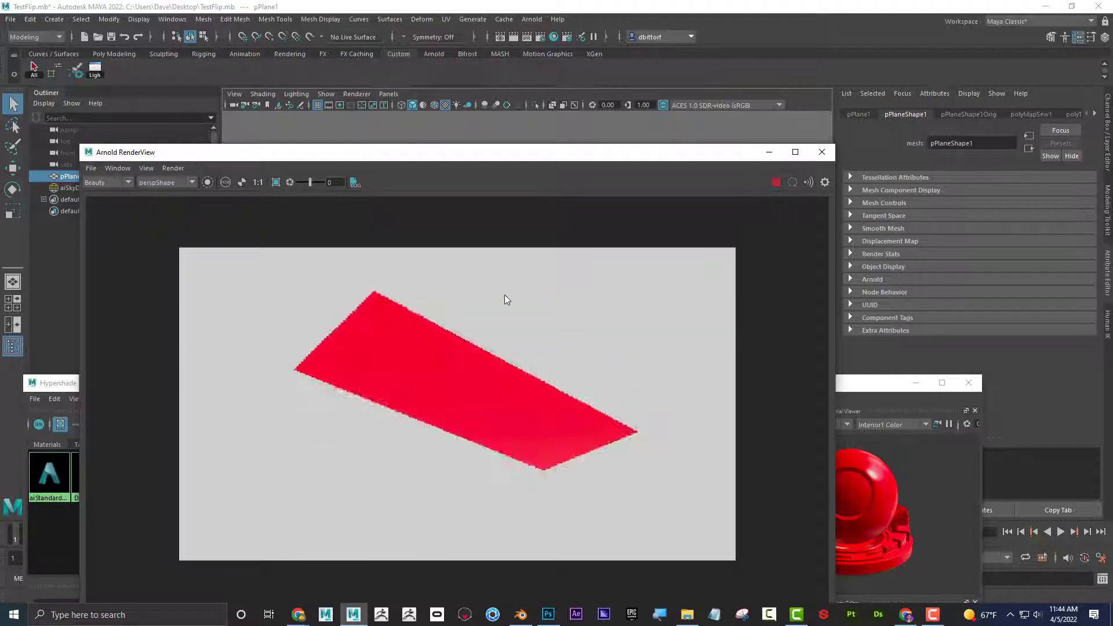
Add a Bend deformer to pPlane1, tip its handle sideways and raise curvature to about 107.6.
{"action": "left_click", "coordinate": [823, 152]}
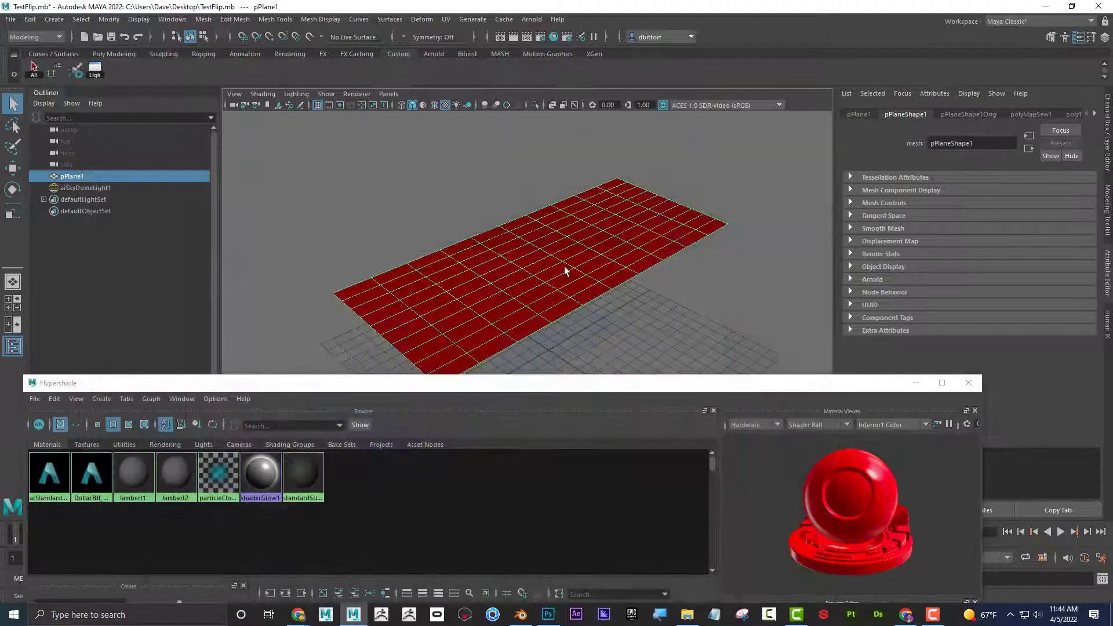
{"action": "left_click_drag", "start_coordinate": [609, 281], "coordinate": [631, 260], "text": "alt"}
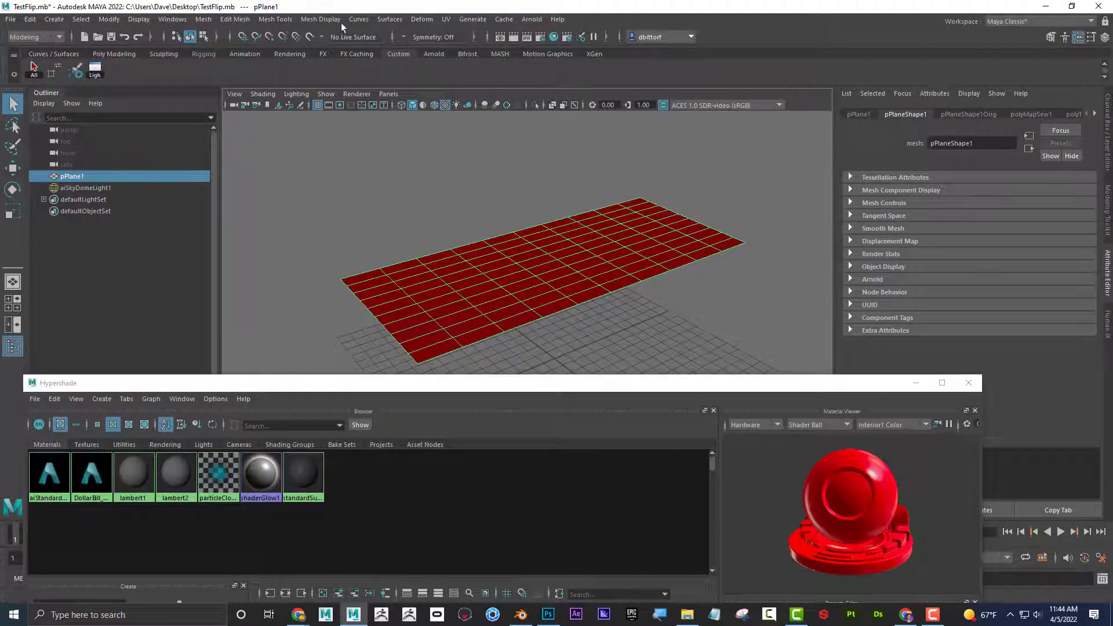
{"action": "left_click", "coordinate": [422, 19]}
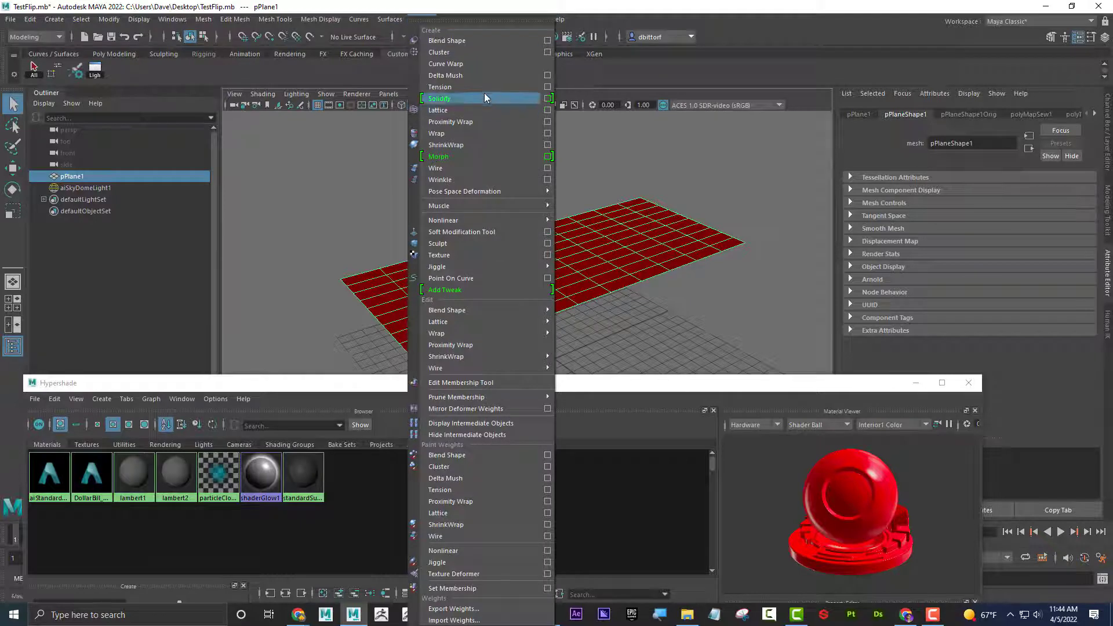
{"action": "mouse_move", "coordinate": [506, 221]}
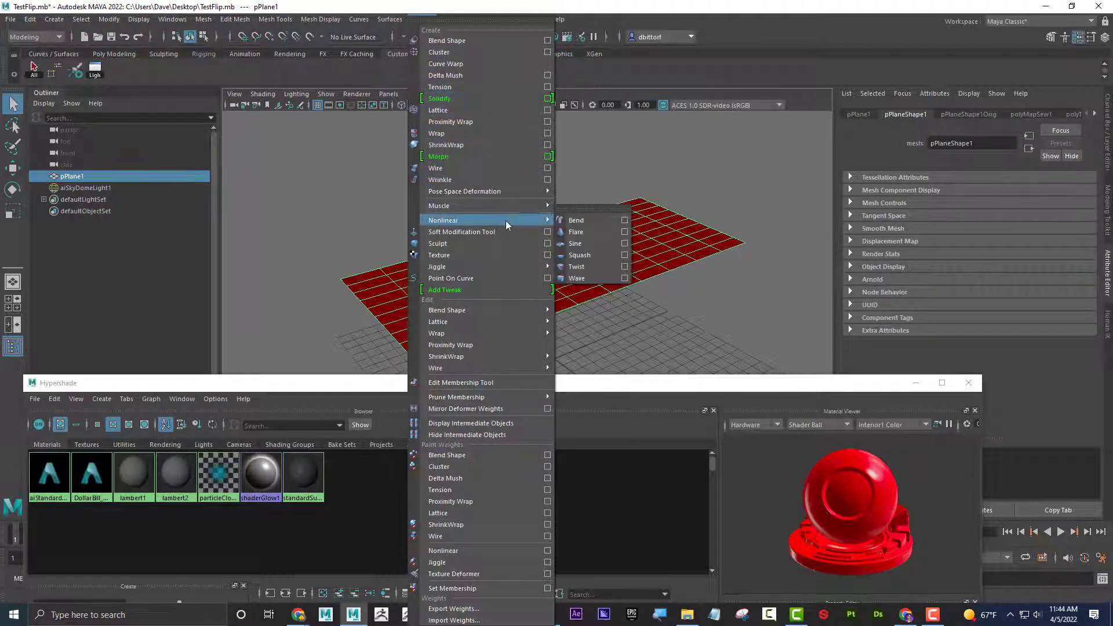
{"action": "left_click", "coordinate": [590, 221]}
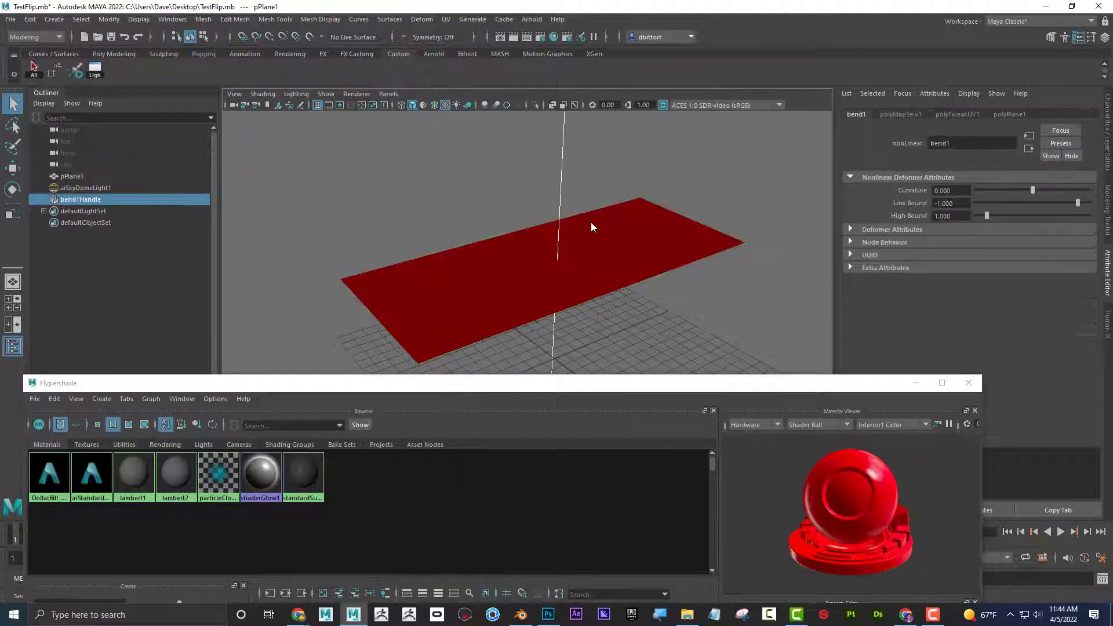
{"action": "left_click", "coordinate": [13, 191]}
{"action": "mouse_move", "coordinate": [531, 228]}
{"action": "left_mouse_down"}
{"action": "mouse_move", "coordinate": [533, 340]}
{"action": "mouse_move", "coordinate": [559, 371]}
{"action": "mouse_move", "coordinate": [529, 237]}
{"action": "mouse_move", "coordinate": [530, 248]}
{"action": "left_mouse_up"}
{"action": "left_click_drag", "start_coordinate": [1033, 190], "coordinate": [1102, 214]}
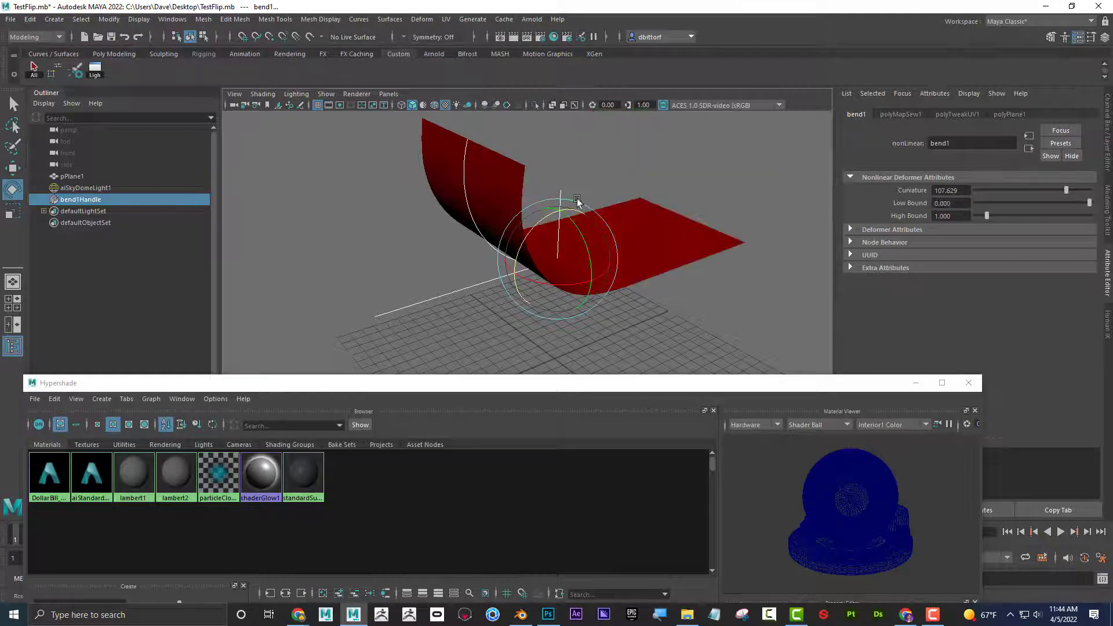
Render the curled plane in Arnold and orbit the render to inspect both sides.
{"action": "left_click_drag", "start_coordinate": [587, 198], "coordinate": [597, 244], "text": "alt"}
{"action": "left_click", "coordinate": [532, 19]}
{"action": "left_click", "coordinate": [556, 51]}
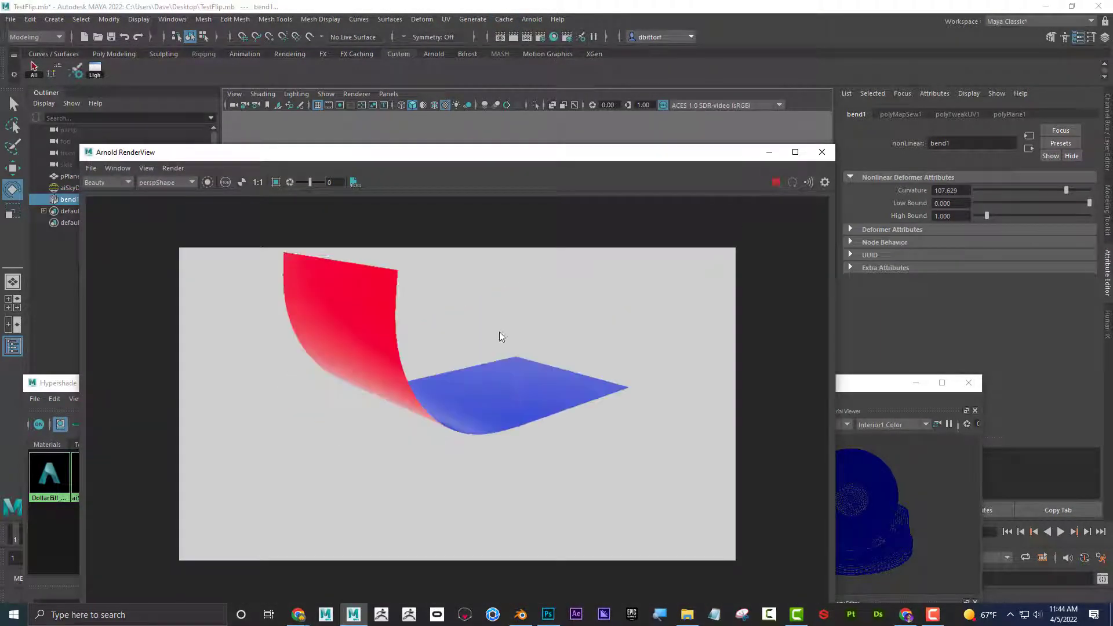
{"action": "left_click_drag", "start_coordinate": [455, 349], "coordinate": [515, 368], "text": "alt"}
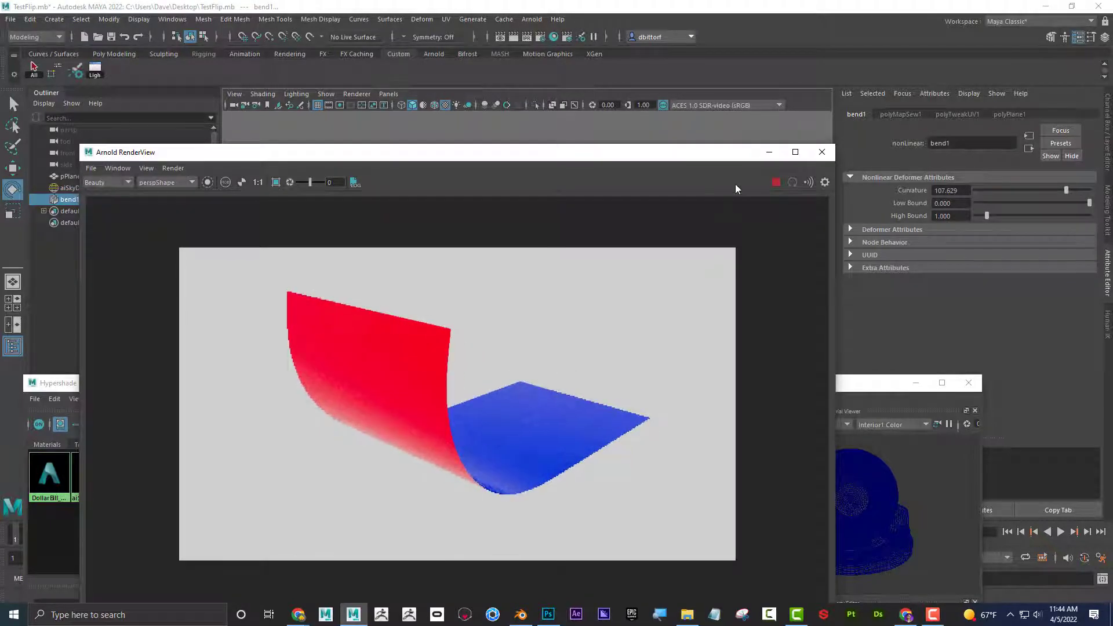
Open the UV Editor for pPlane1, close the UV Toolkit, and browse the Textures menu.
{"action": "left_click", "coordinate": [822, 152]}
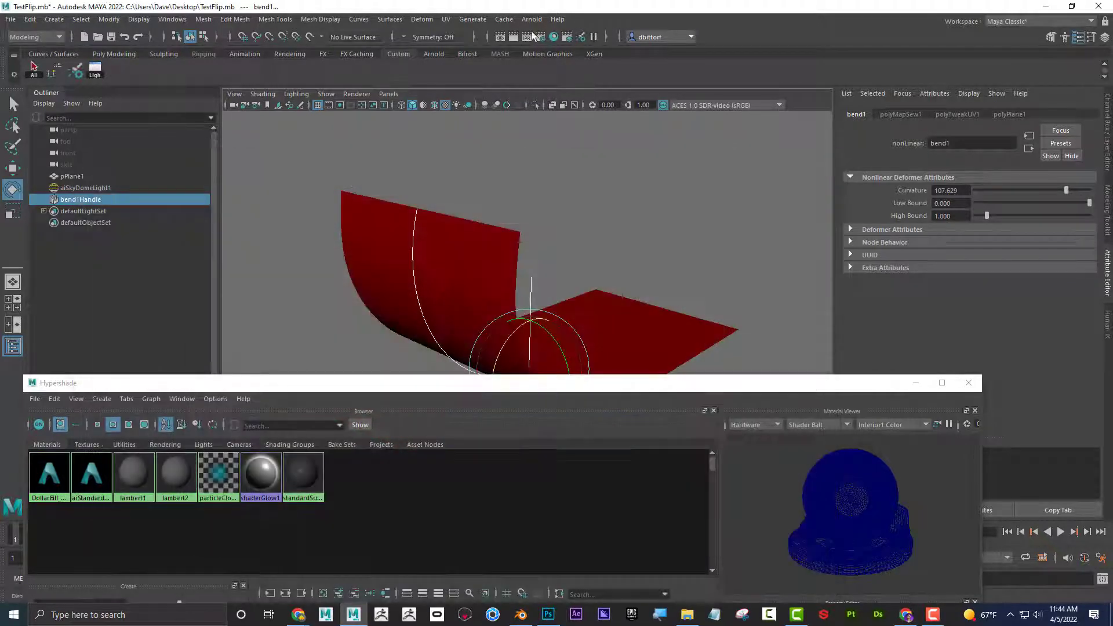
{"action": "left_click", "coordinate": [490, 244]}
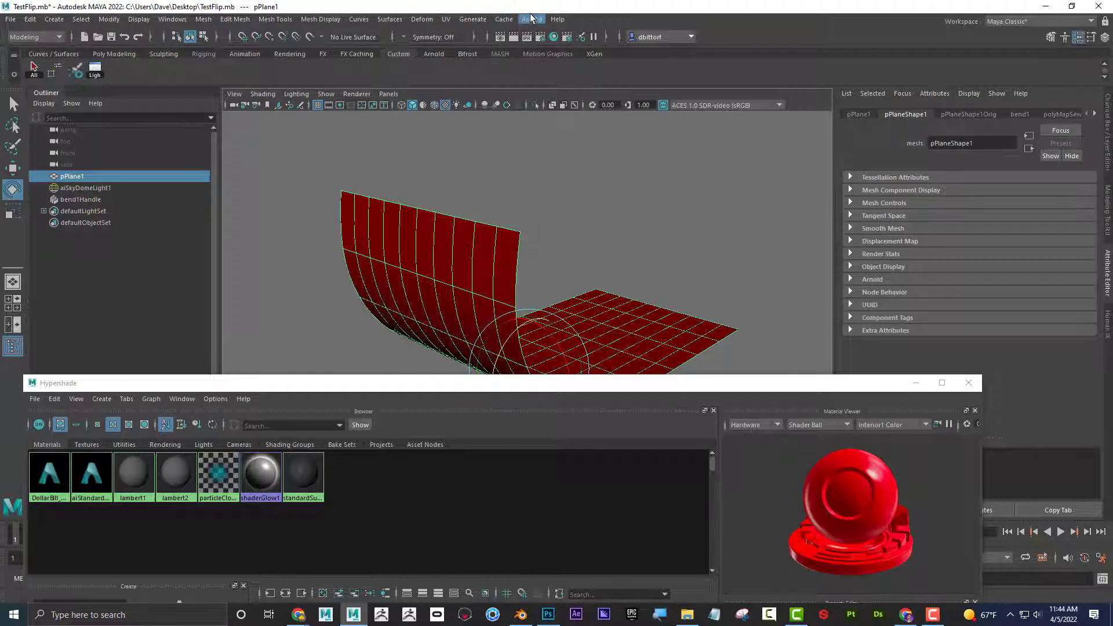
{"action": "left_click", "coordinate": [444, 18]}
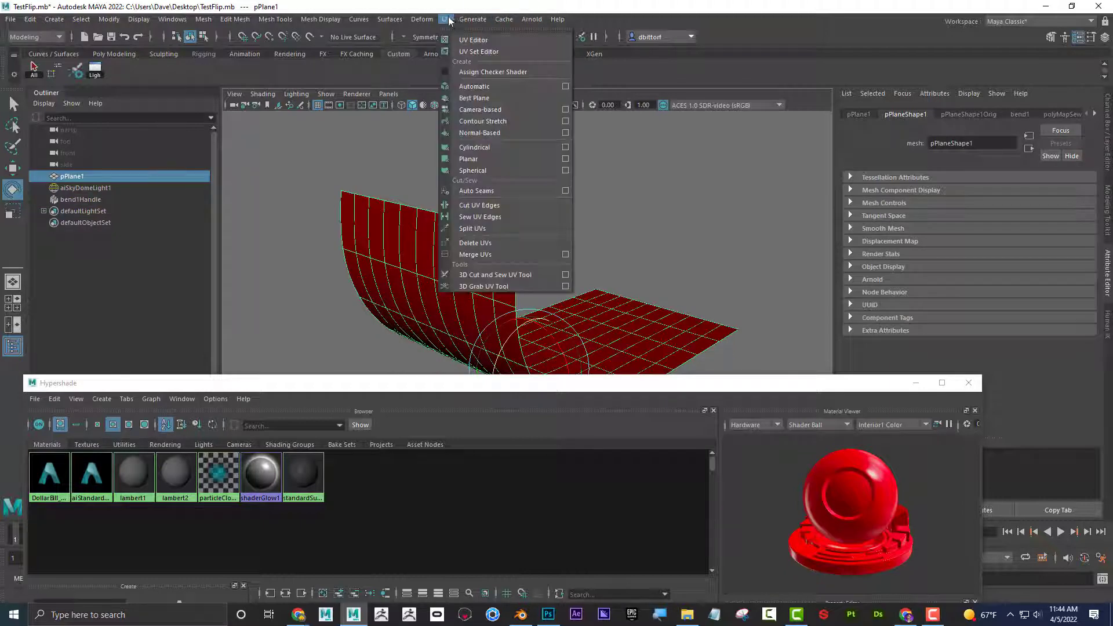
{"action": "left_click", "coordinate": [474, 39]}
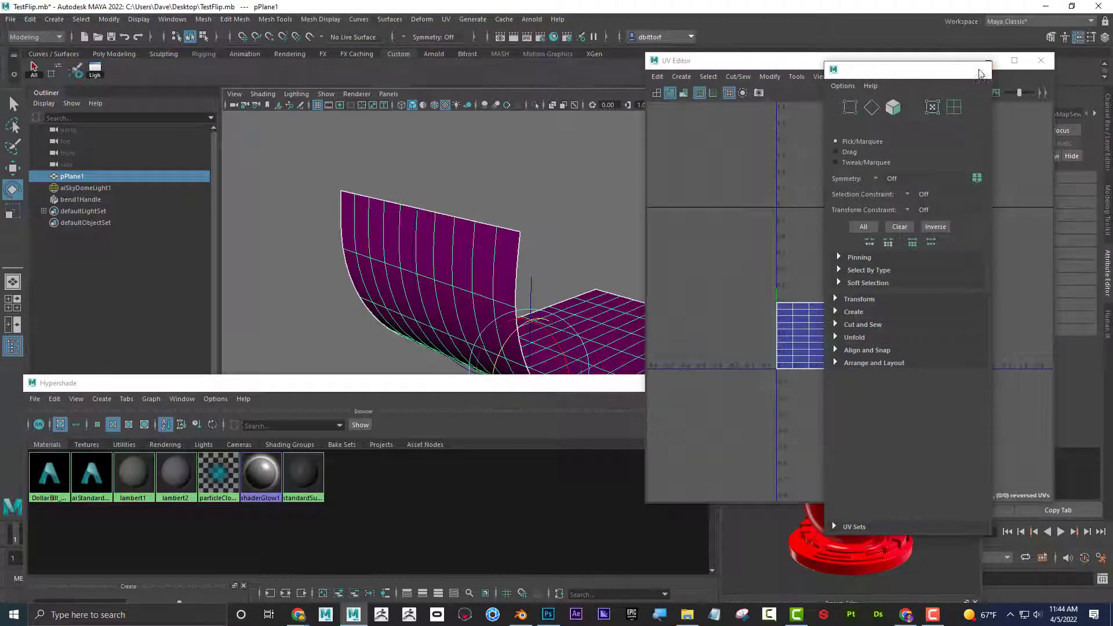
{"action": "left_click", "coordinate": [979, 70]}
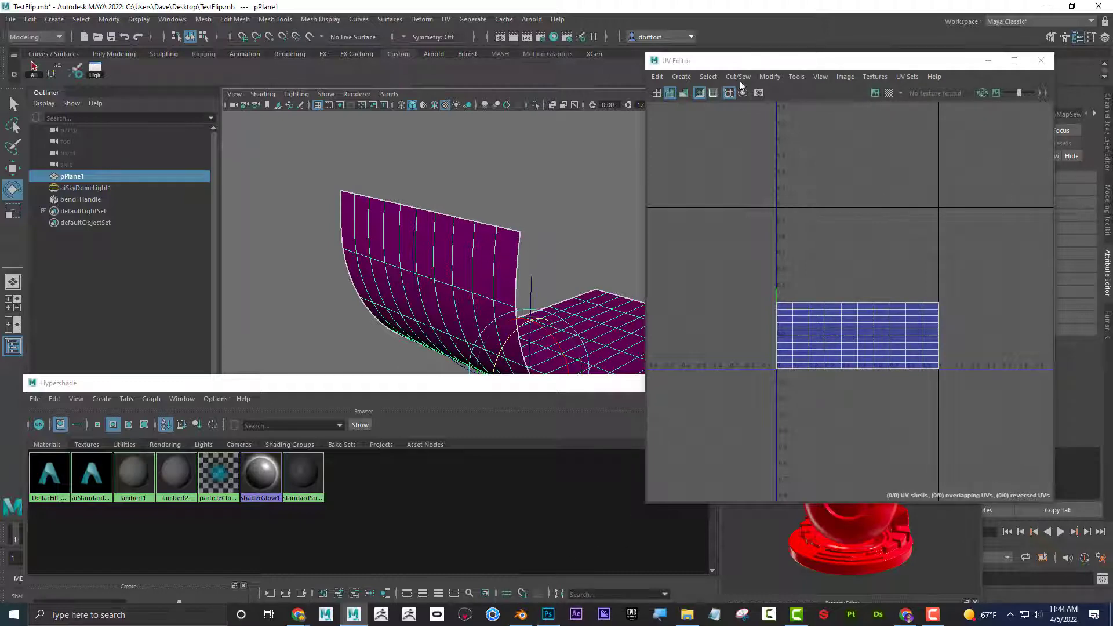
{"action": "left_click", "coordinate": [874, 76]}
{"action": "mouse_move", "coordinate": [908, 78]}
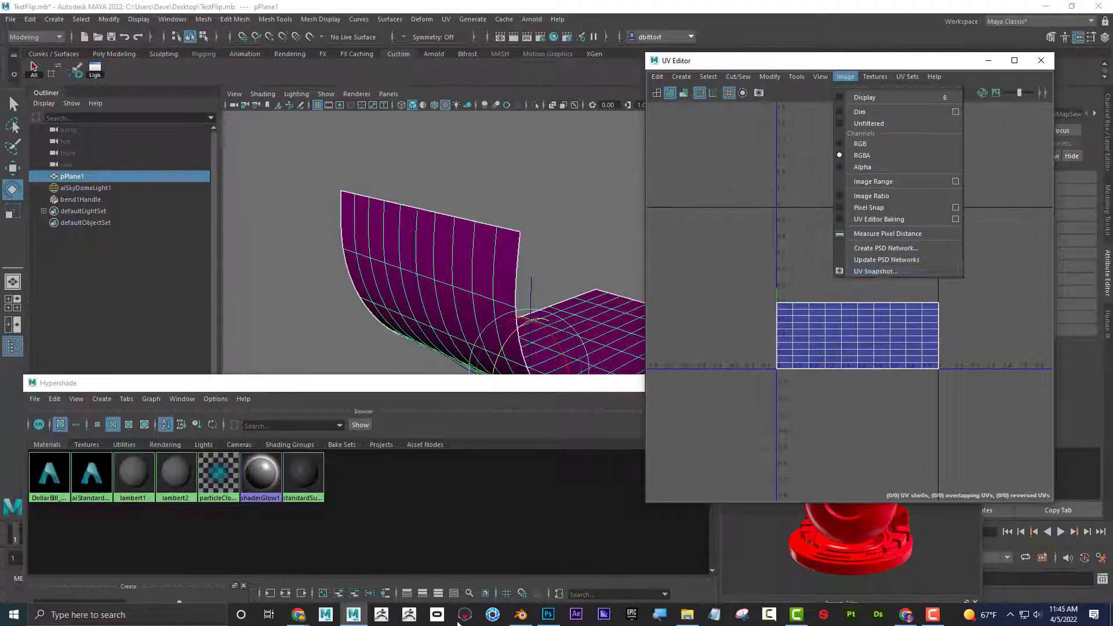
In Photoshop's Bill.jpg, marquee-select the front half of the dollar bill.
{"action": "mouse_move", "coordinate": [544, 613]}
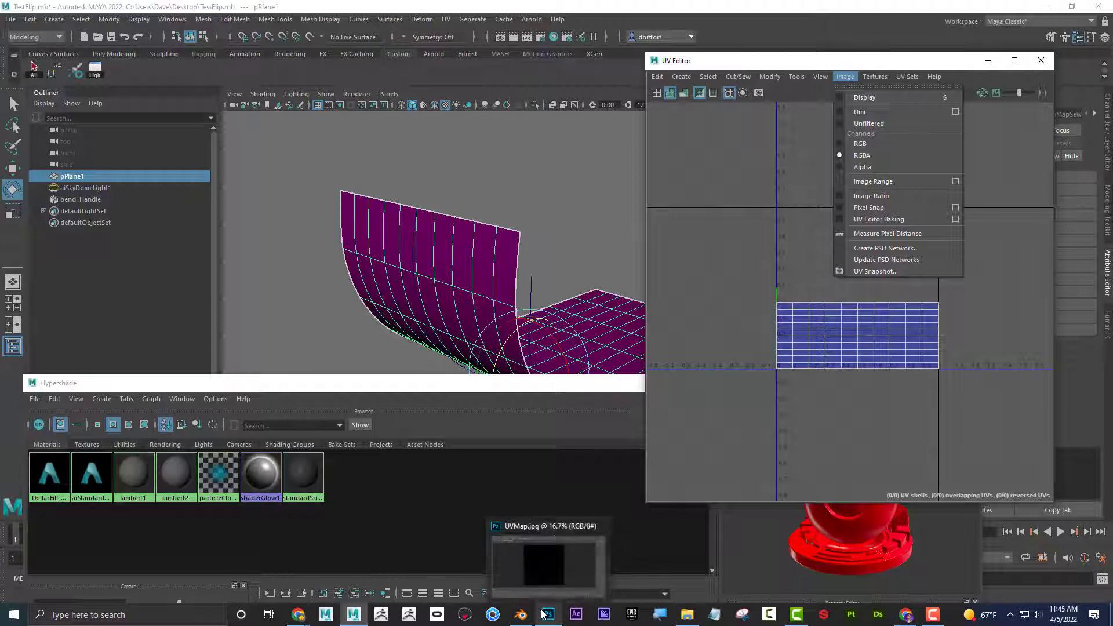
{"action": "left_click", "coordinate": [555, 531]}
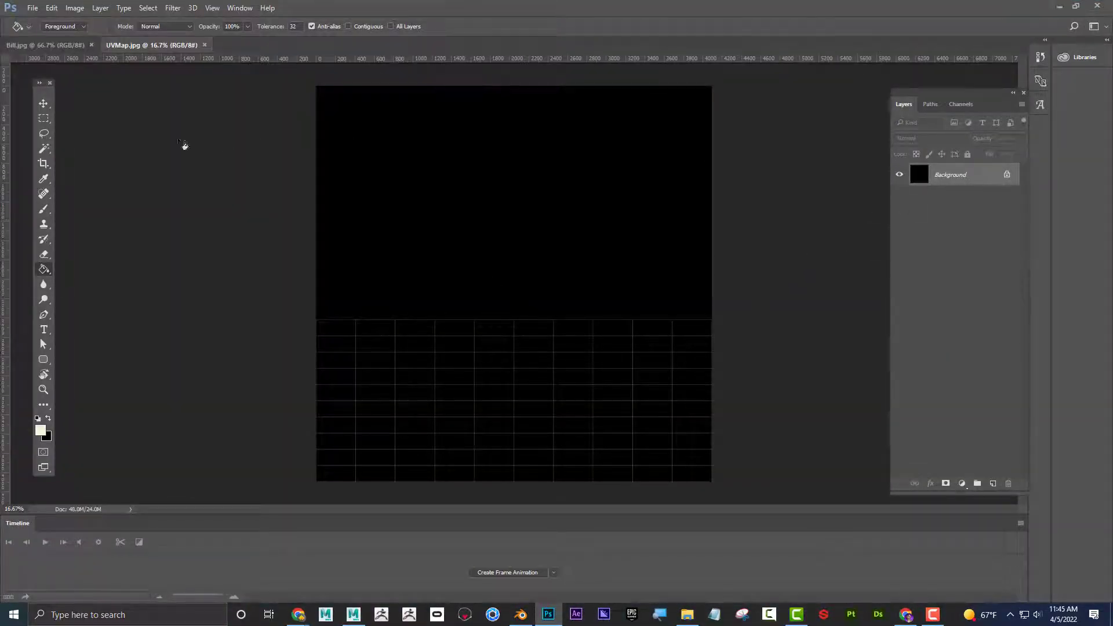
{"action": "left_click", "coordinate": [68, 45]}
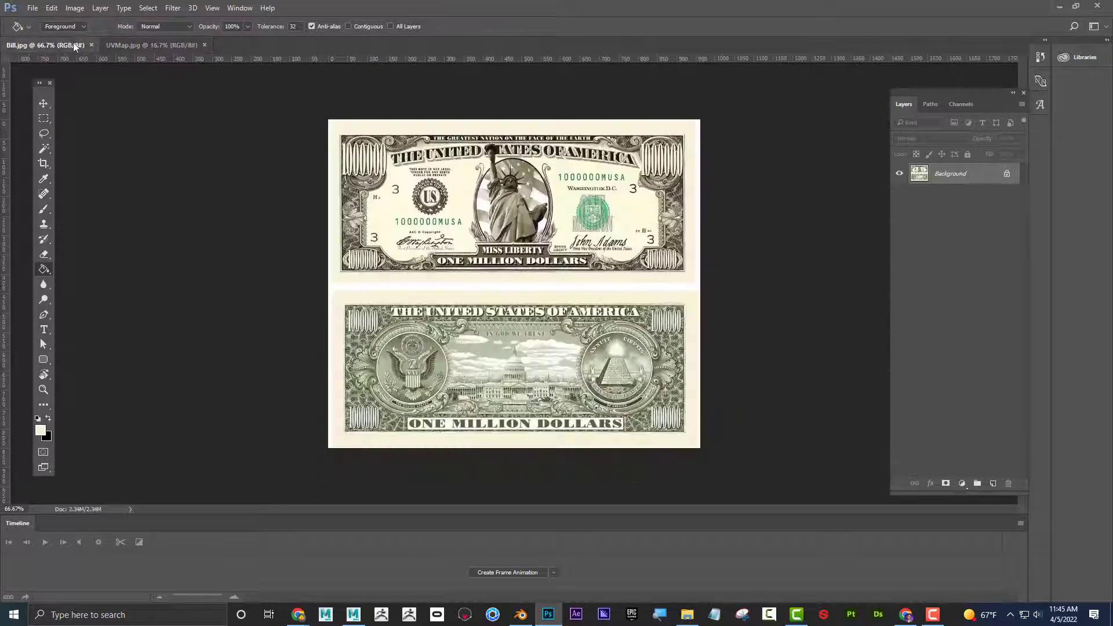
{"action": "left_click", "coordinate": [43, 118]}
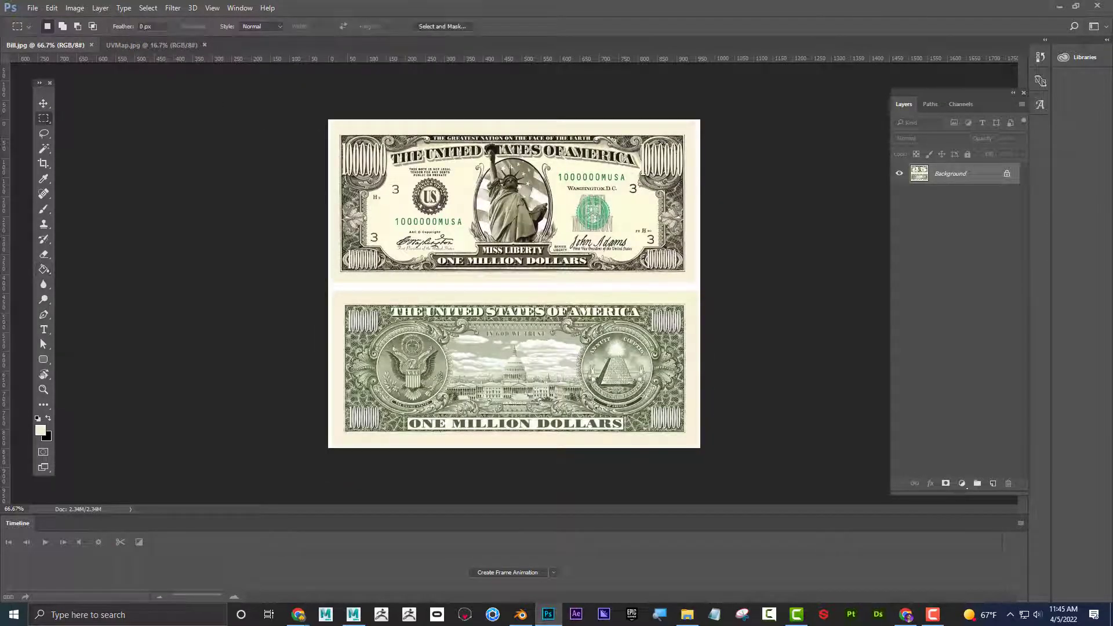
{"action": "left_click_drag", "start_coordinate": [331, 123], "coordinate": [697, 282]}
Paste the bill front into UVMap.jpg and scale it over the gridded lower UV area.
{"action": "left_click", "coordinate": [141, 44]}
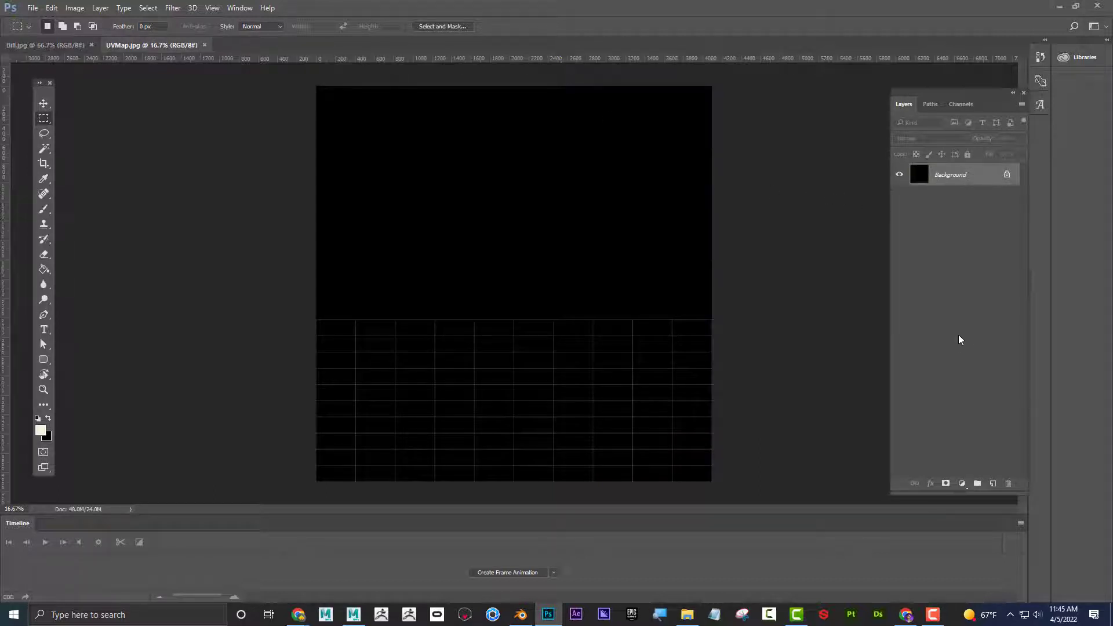
{"action": "key", "text": "ctrl+v"}
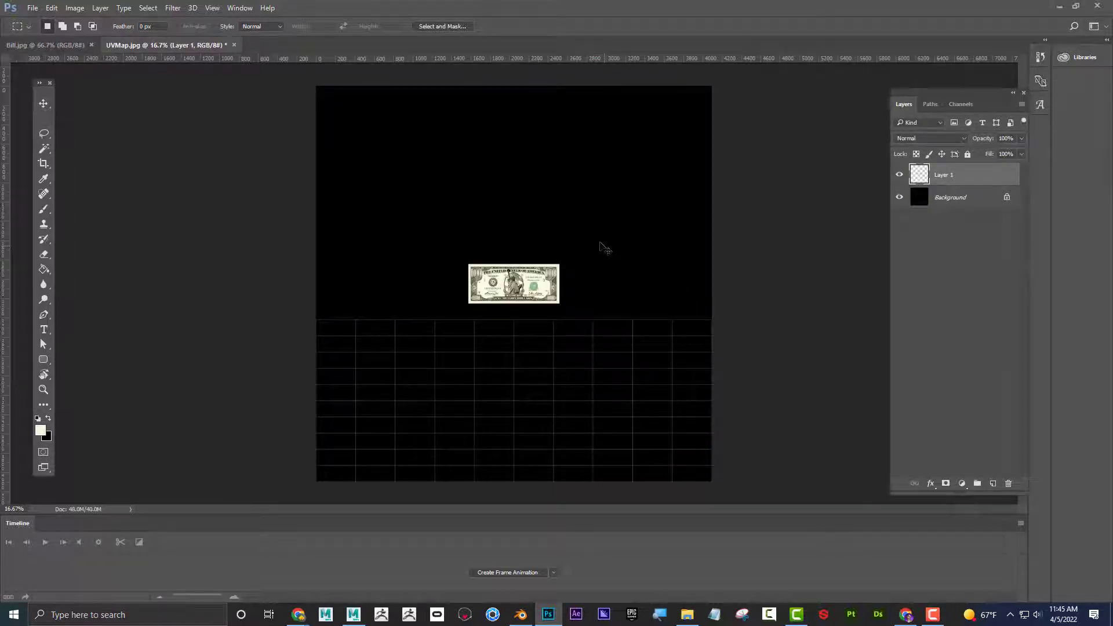
{"action": "key", "text": "ctrl+t"}
{"action": "left_click_drag", "start_coordinate": [560, 264], "coordinate": [730, 190]}
{"action": "left_click_drag", "start_coordinate": [471, 302], "coordinate": [318, 368]}
{"action": "left_click_drag", "start_coordinate": [485, 290], "coordinate": [483, 410]}
{"action": "left_click_drag", "start_coordinate": [726, 311], "coordinate": [708, 319]}
{"action": "key", "text": "Return"}
{"action": "key", "text": "m"}
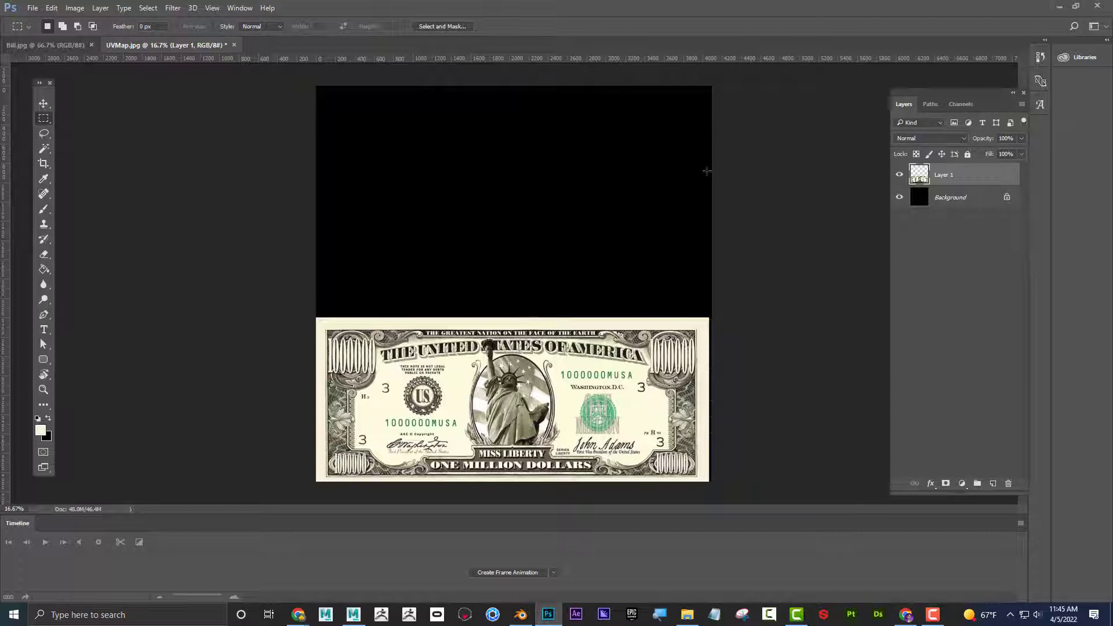
Select the bill's back half in Bill.jpg, paste it into UVMap.jpg and scale it over the grid.
{"action": "left_click", "coordinate": [61, 46]}
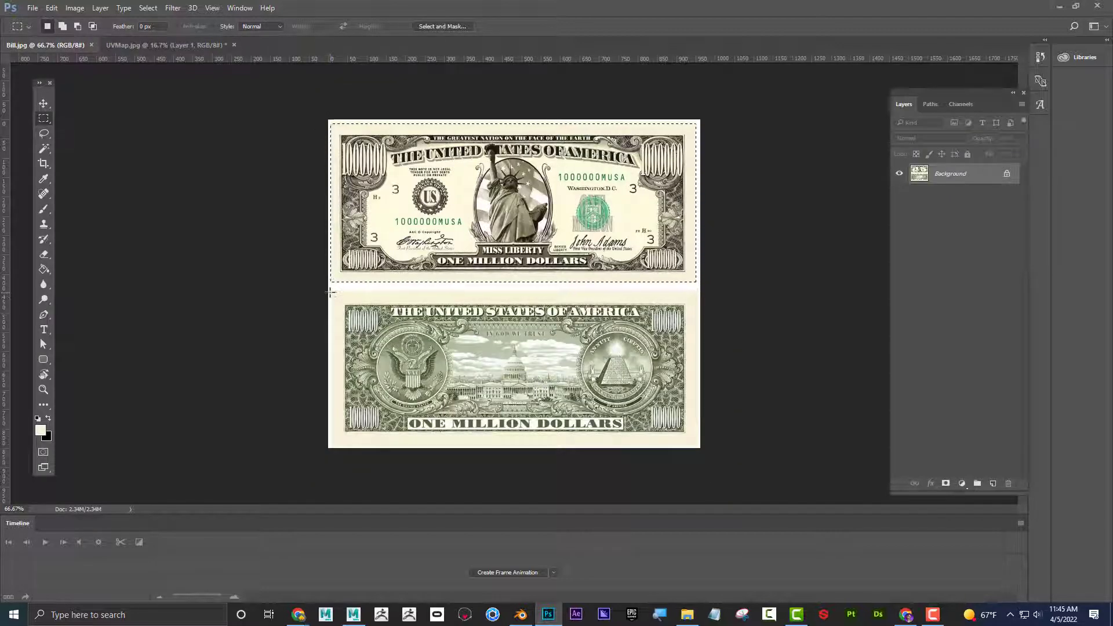
{"action": "left_click_drag", "start_coordinate": [331, 293], "coordinate": [711, 457]}
{"action": "left_click", "coordinate": [214, 44]}
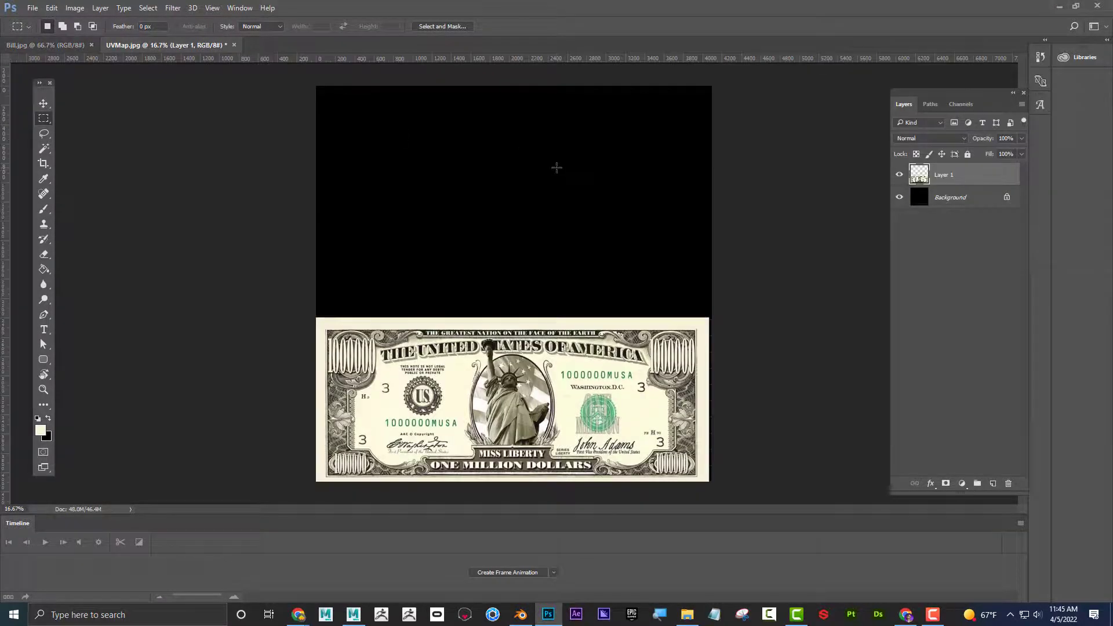
{"action": "key", "text": "ctrl+v"}
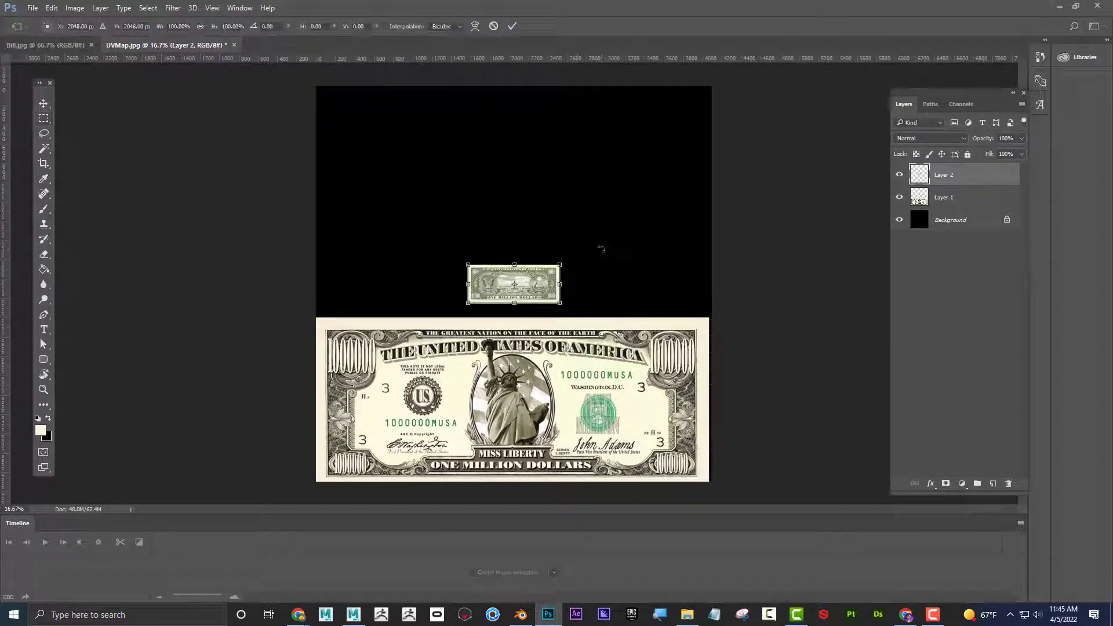
{"action": "left_click_drag", "start_coordinate": [560, 265], "coordinate": [719, 198]}
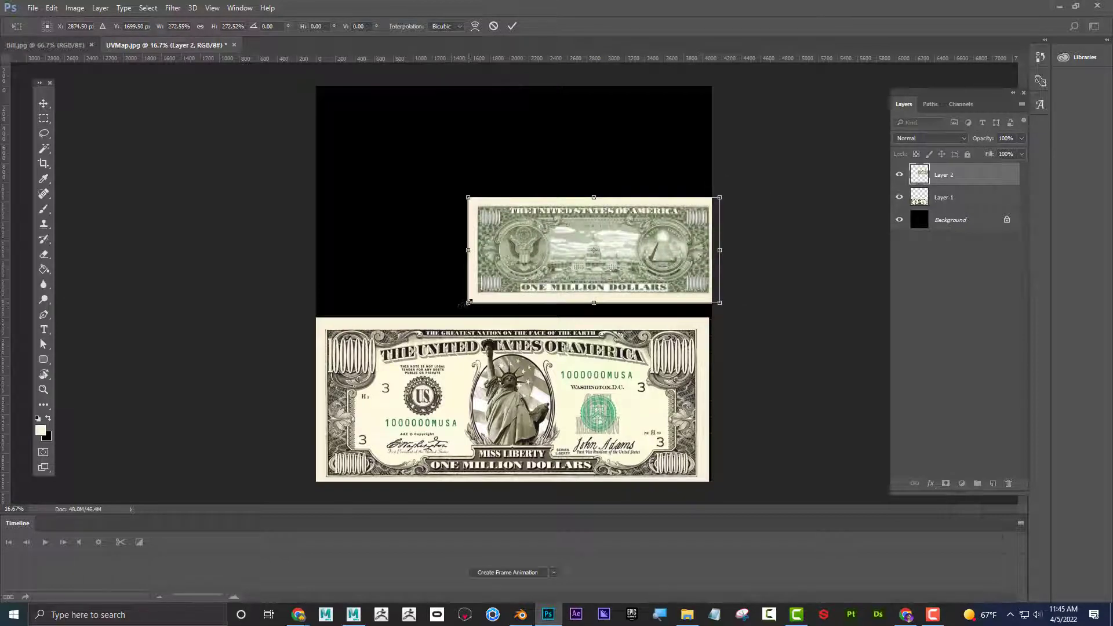
{"action": "left_click_drag", "start_coordinate": [467, 302], "coordinate": [318, 365]}
{"action": "left_click_drag", "start_coordinate": [452, 294], "coordinate": [450, 414]}
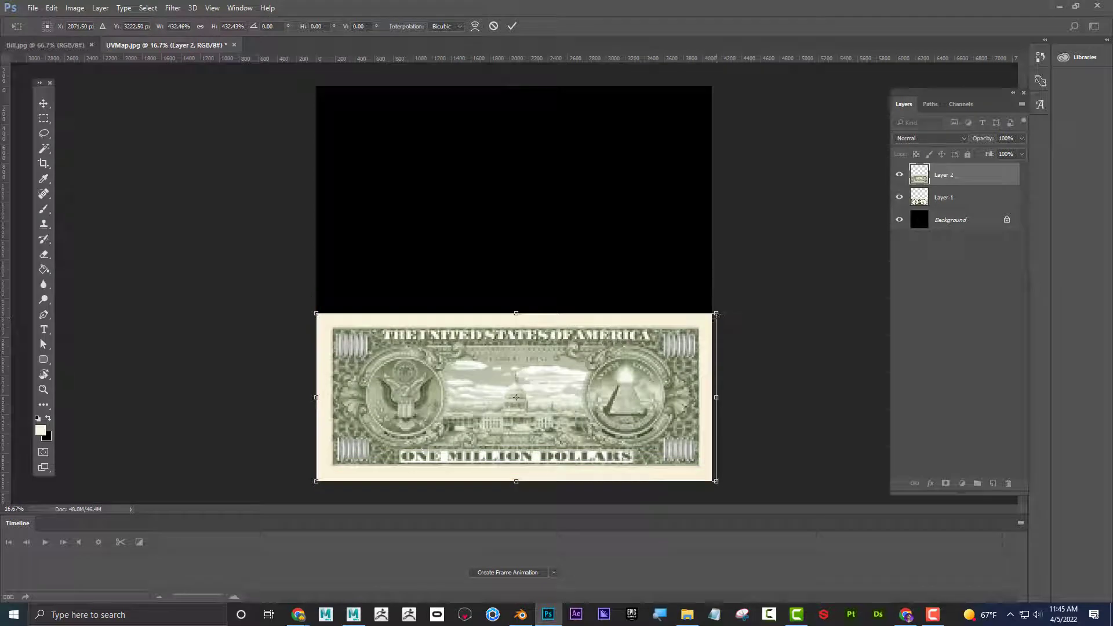
{"action": "left_click_drag", "start_coordinate": [716, 315], "coordinate": [713, 316]}
{"action": "key", "text": "Return"}
{"action": "key", "text": "m"}
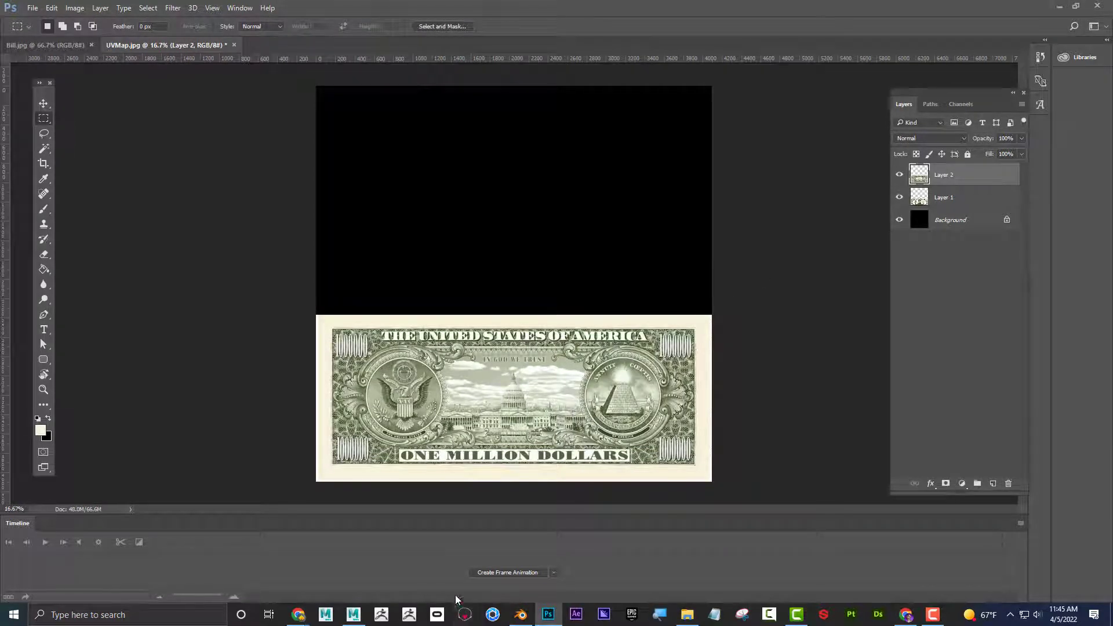
Back in Maya, minimize the UV Editor, raise the Hypershade and select blendColors2.
{"action": "mouse_move", "coordinate": [365, 619]}
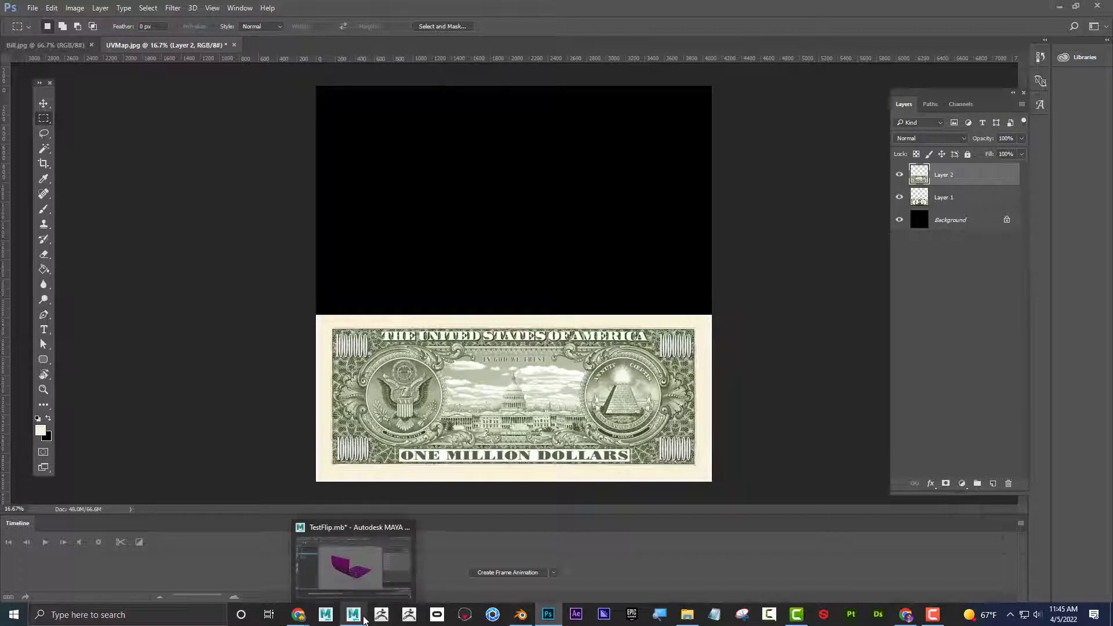
{"action": "left_click", "coordinate": [368, 536]}
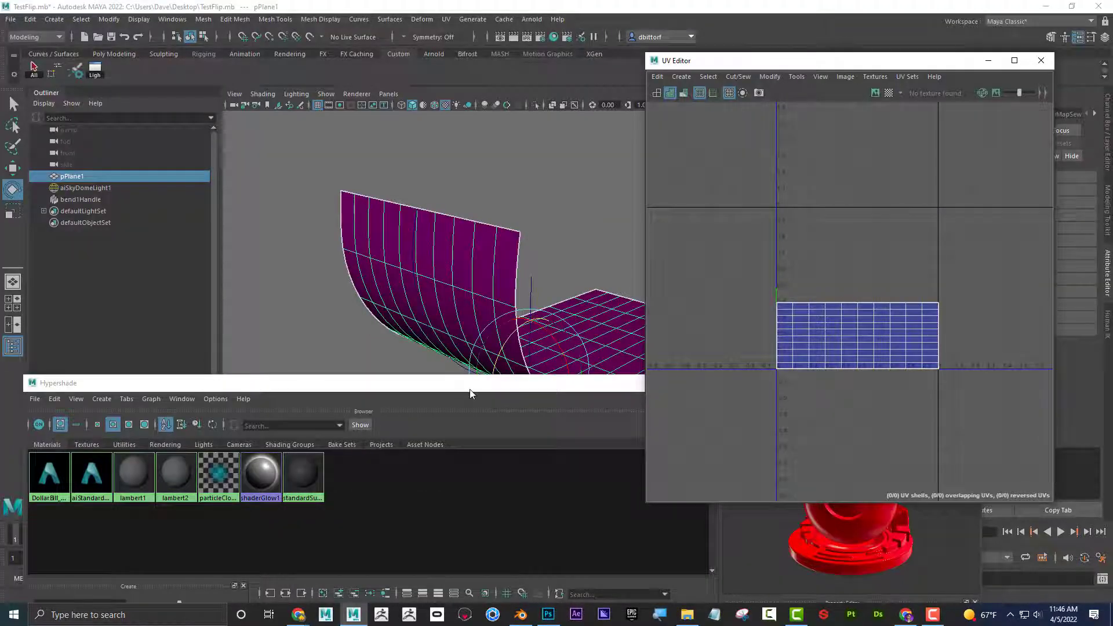
{"action": "left_click_drag", "start_coordinate": [469, 384], "coordinate": [461, 384]}
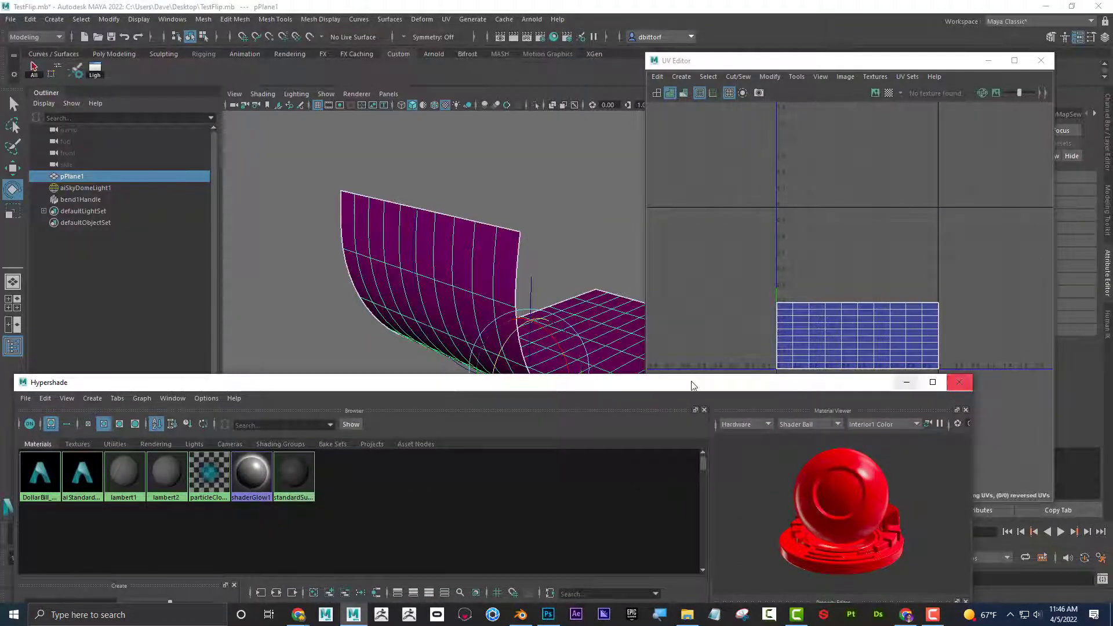
{"action": "left_click", "coordinate": [984, 62]}
{"action": "left_click_drag", "start_coordinate": [782, 382], "coordinate": [794, 99]}
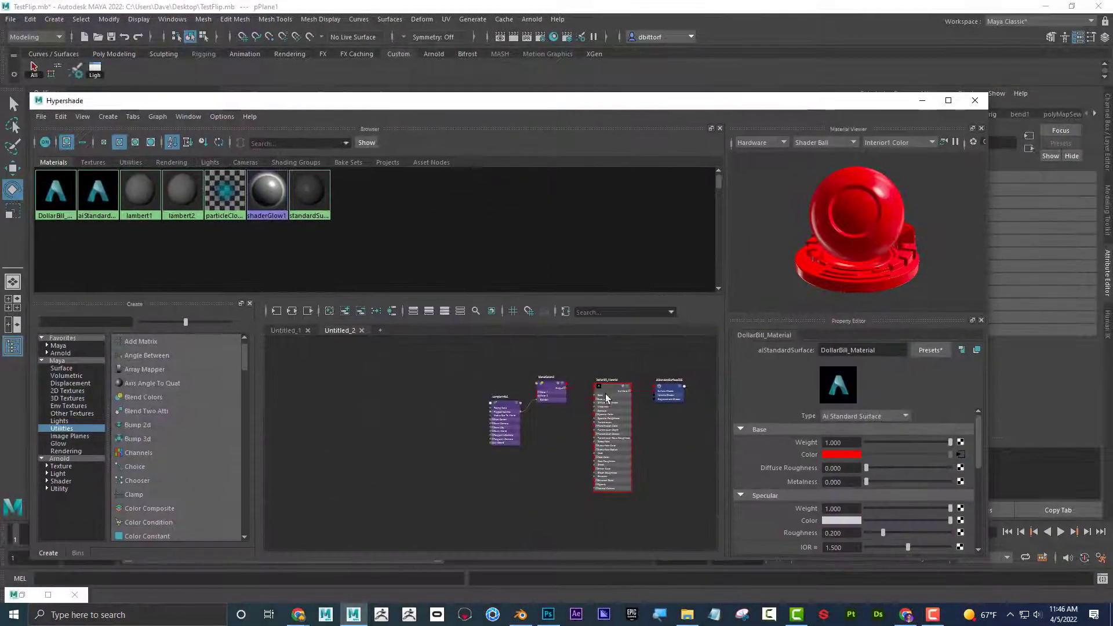
{"action": "scroll", "coordinate": [452, 388], "scroll_direction": "up", "scroll_amount": 2}
{"action": "left_click_drag", "start_coordinate": [452, 387], "coordinate": [455, 394]}
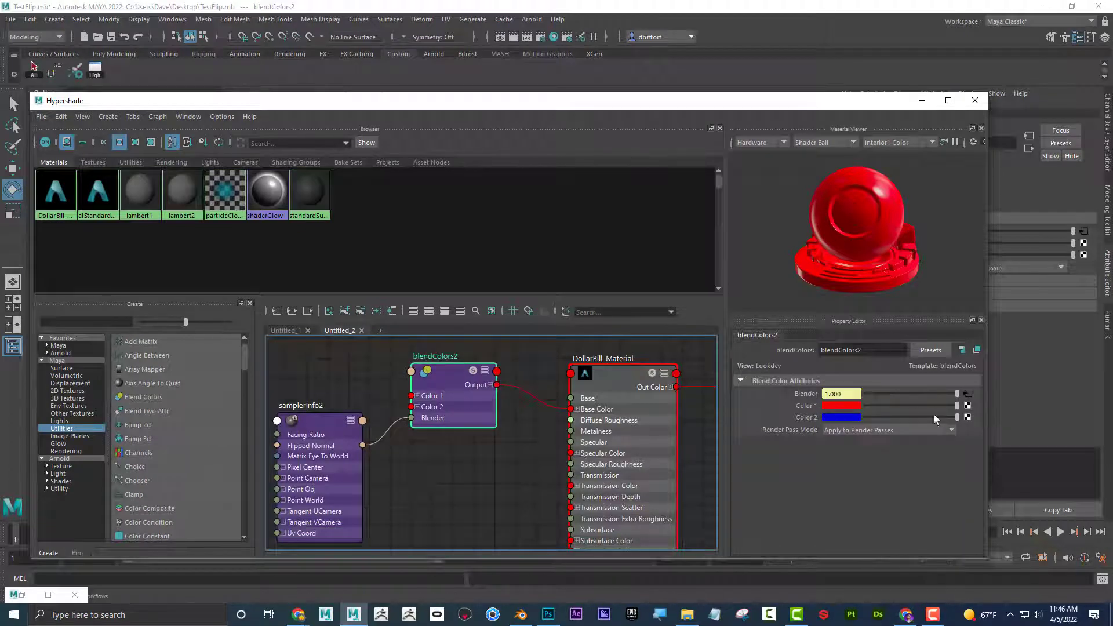
Connect a new File texture, file3, loading Front.png to blendColors2's Color 1.
{"action": "left_click", "coordinate": [968, 407]}
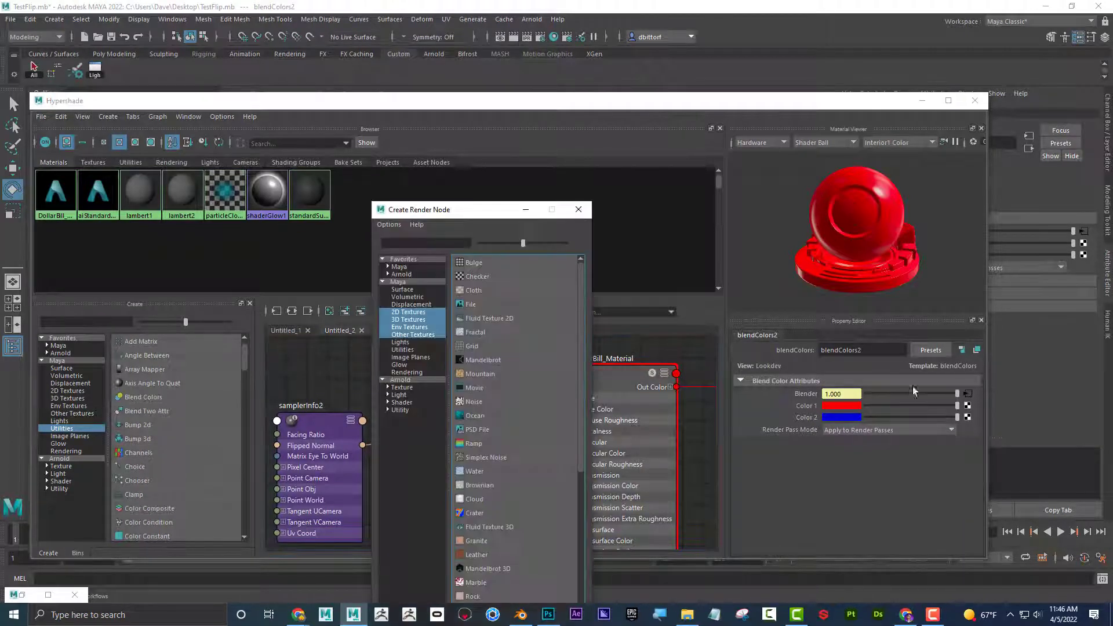
{"action": "left_click", "coordinate": [469, 305]}
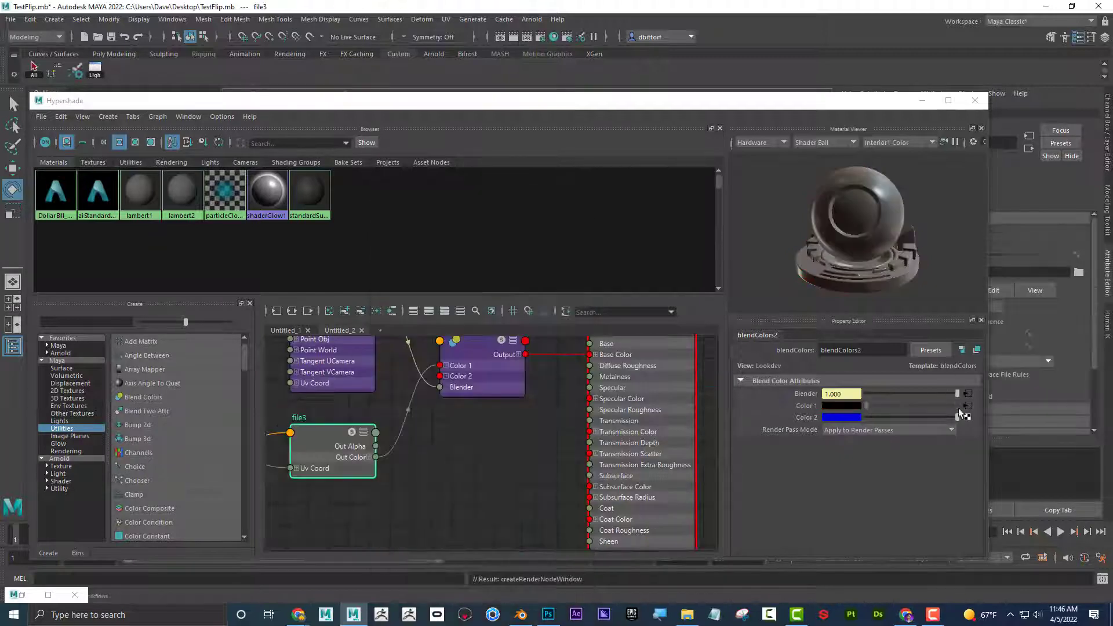
{"action": "left_click_drag", "start_coordinate": [884, 101], "coordinate": [769, 101]}
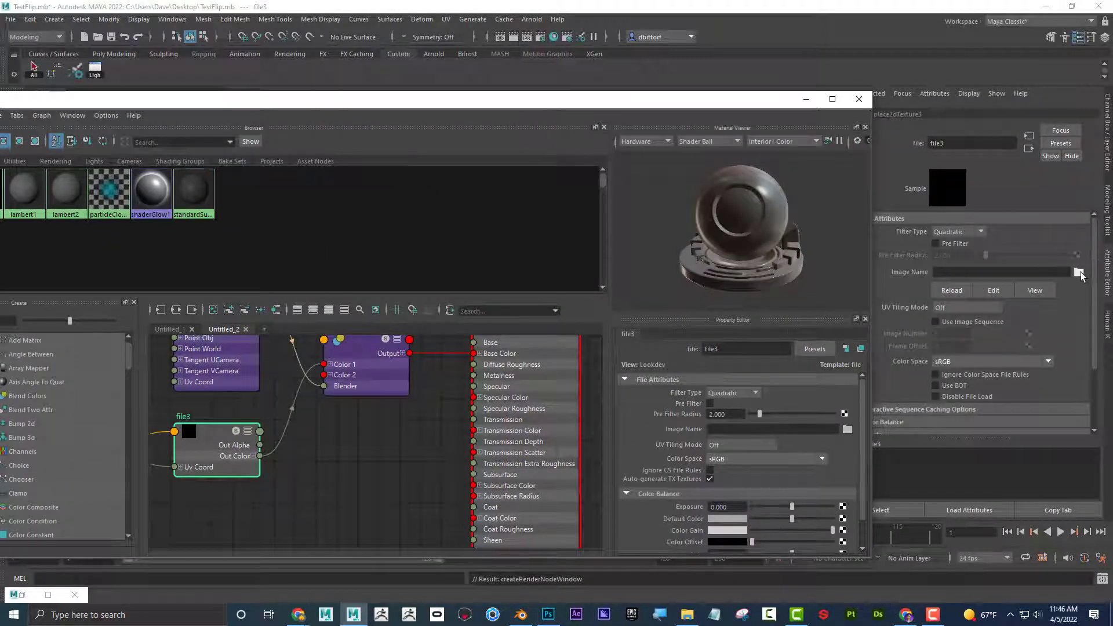
{"action": "left_click", "coordinate": [1079, 273]}
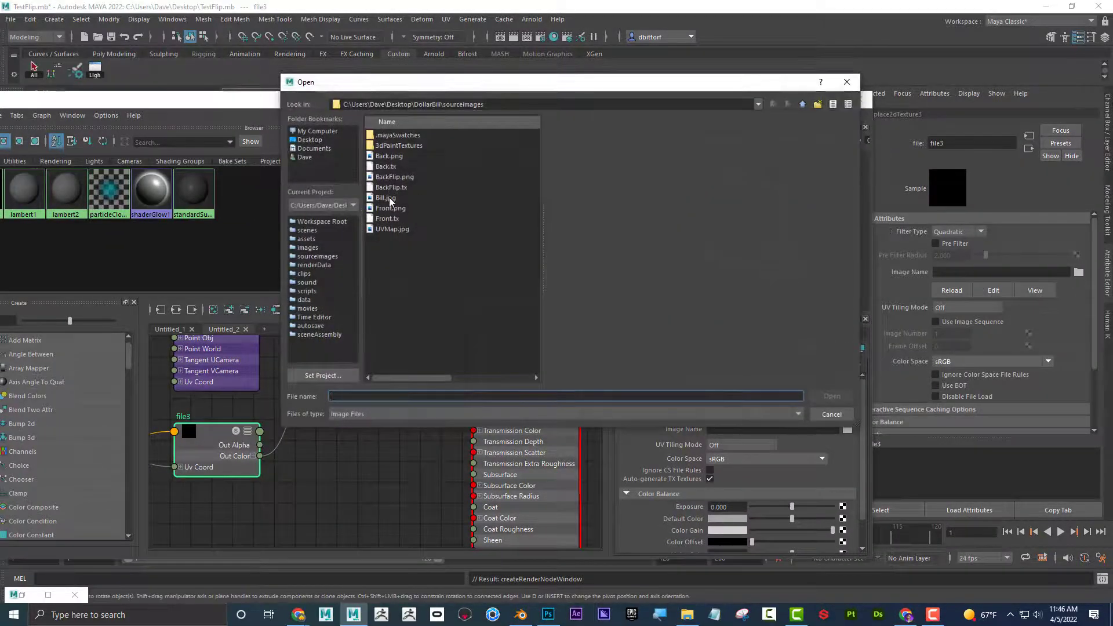
{"action": "left_click", "coordinate": [390, 209]}
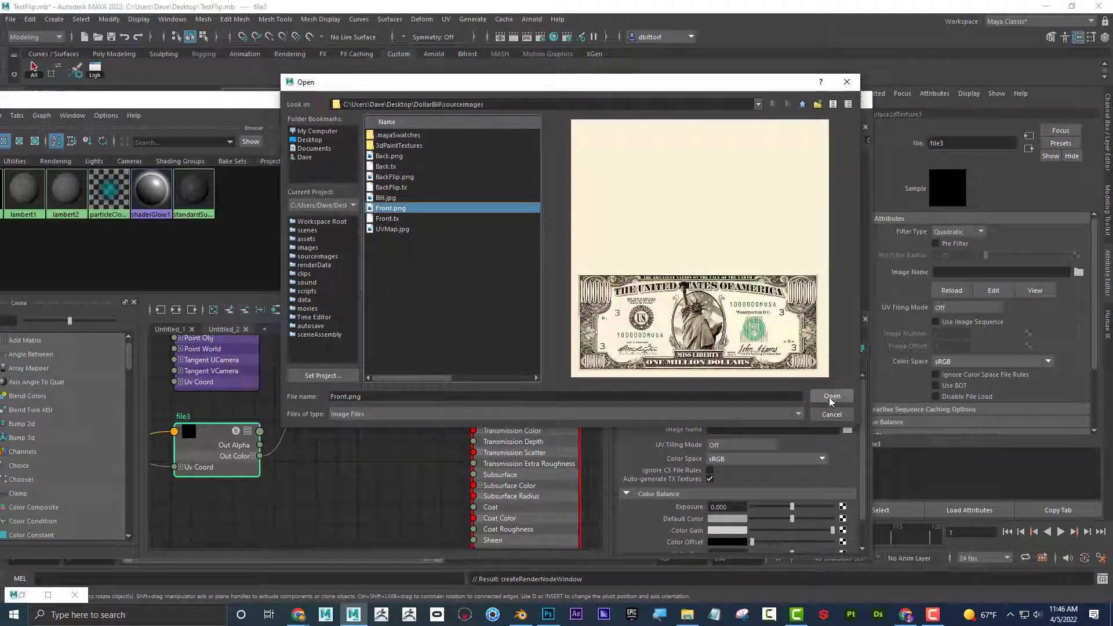
{"action": "left_click", "coordinate": [832, 397]}
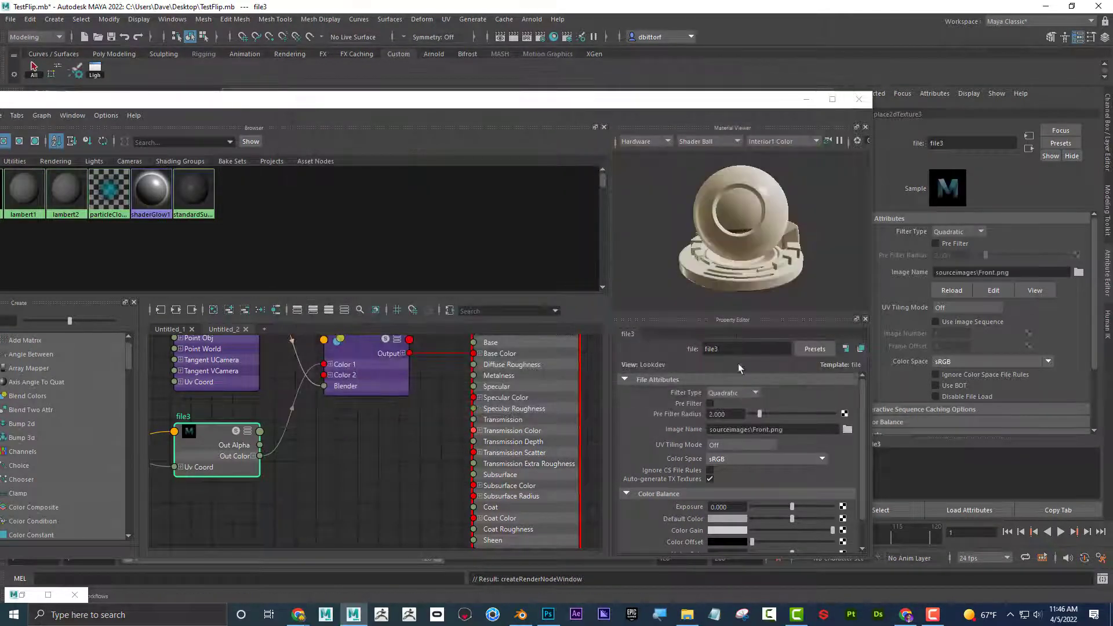
{"action": "left_click_drag", "start_coordinate": [688, 103], "coordinate": [698, 104]}
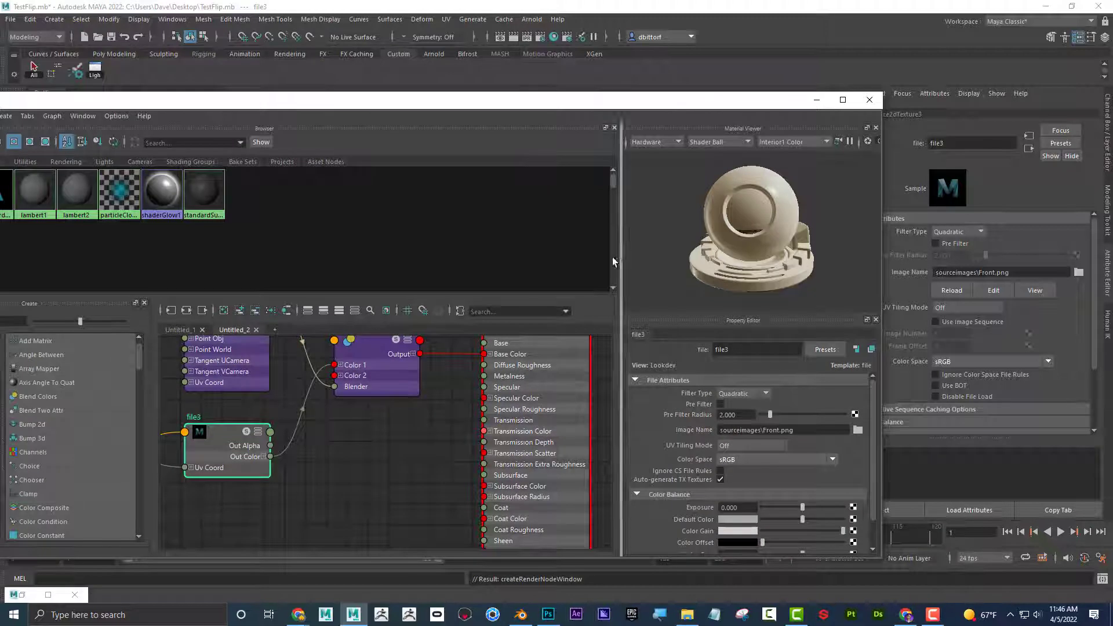
Connect a second File texture, file4, loading Back.png to blendColors2's Color 2.
{"action": "left_click", "coordinate": [375, 378]}
{"action": "left_click", "coordinate": [861, 417]}
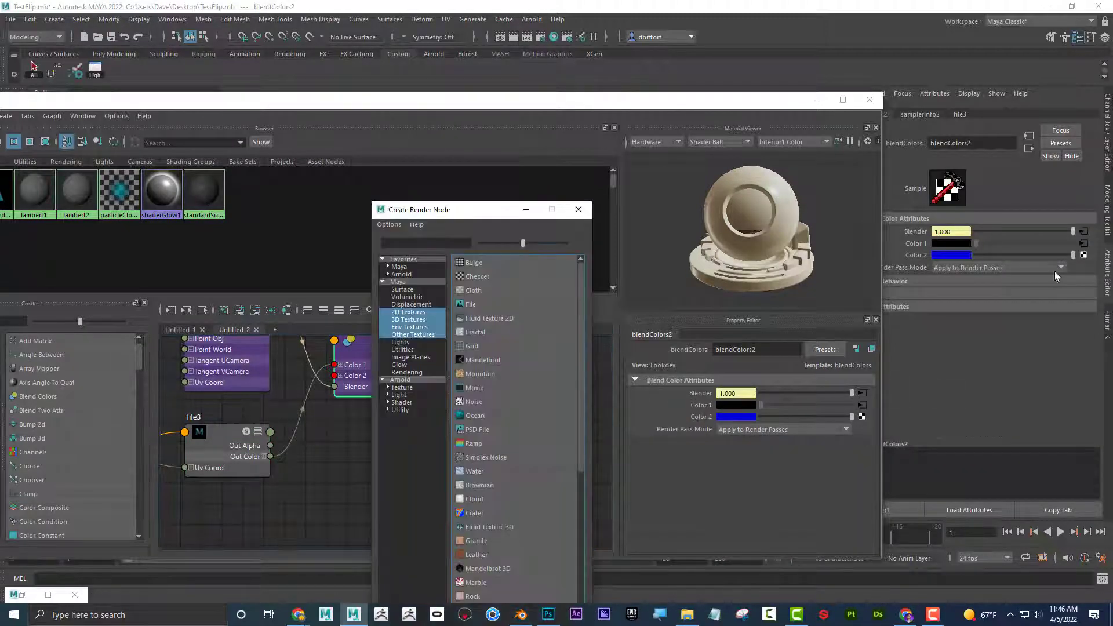
{"action": "left_click", "coordinate": [475, 307]}
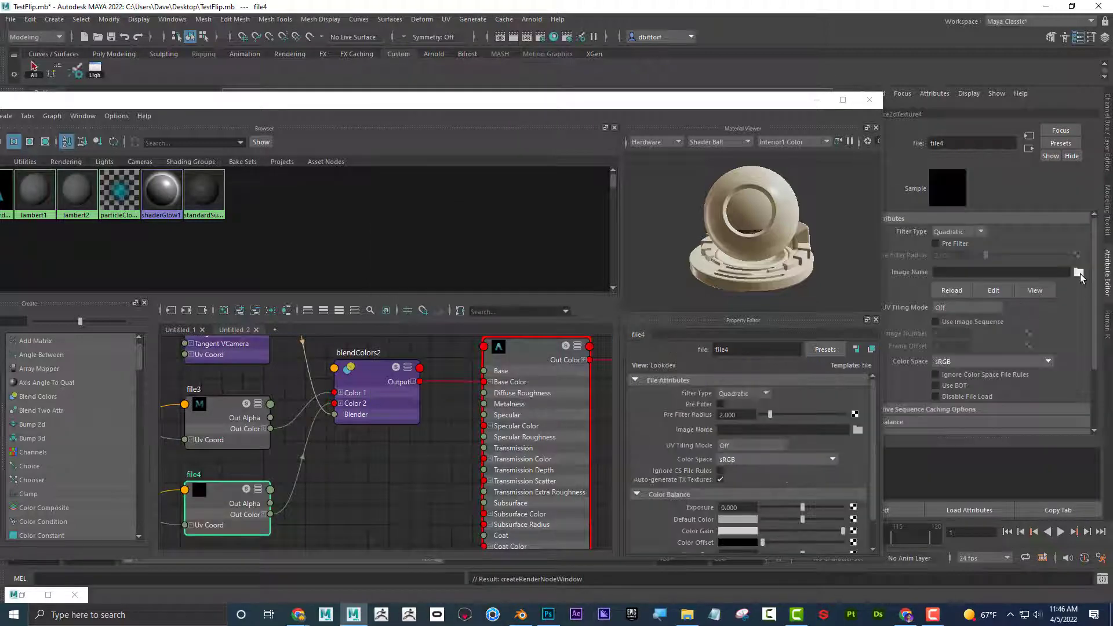
{"action": "left_click", "coordinate": [1080, 272]}
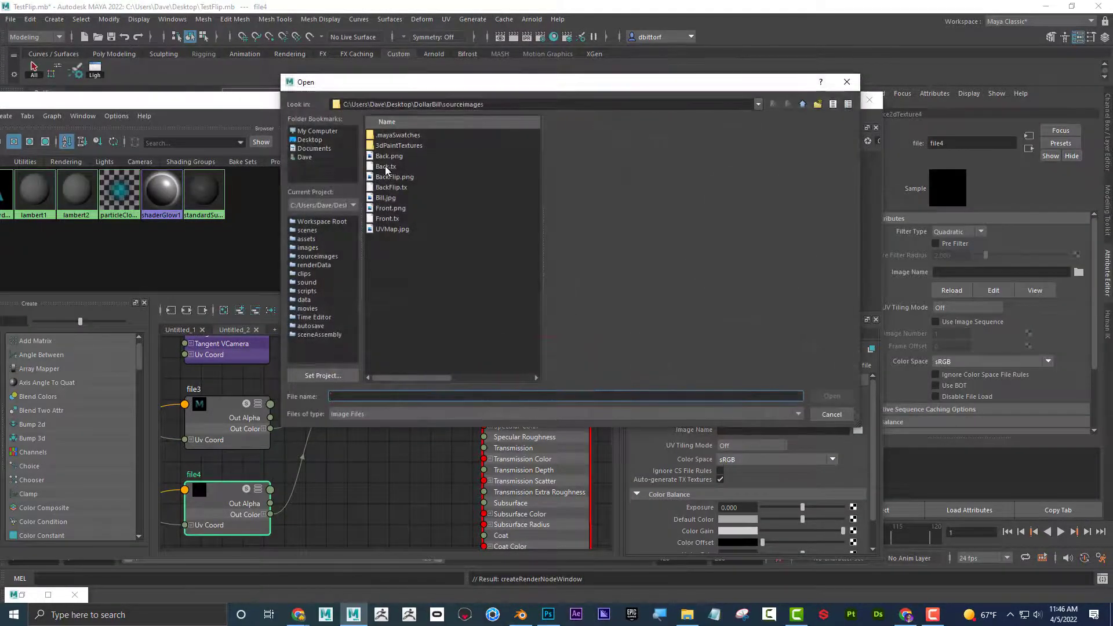
{"action": "left_click", "coordinate": [389, 157]}
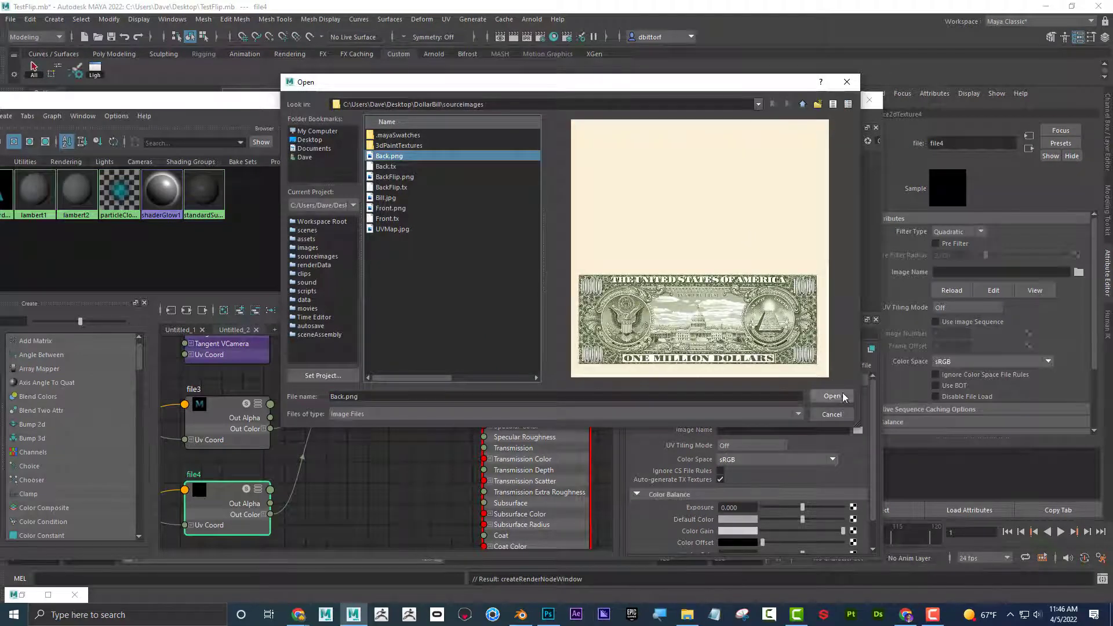
{"action": "left_click", "coordinate": [833, 396]}
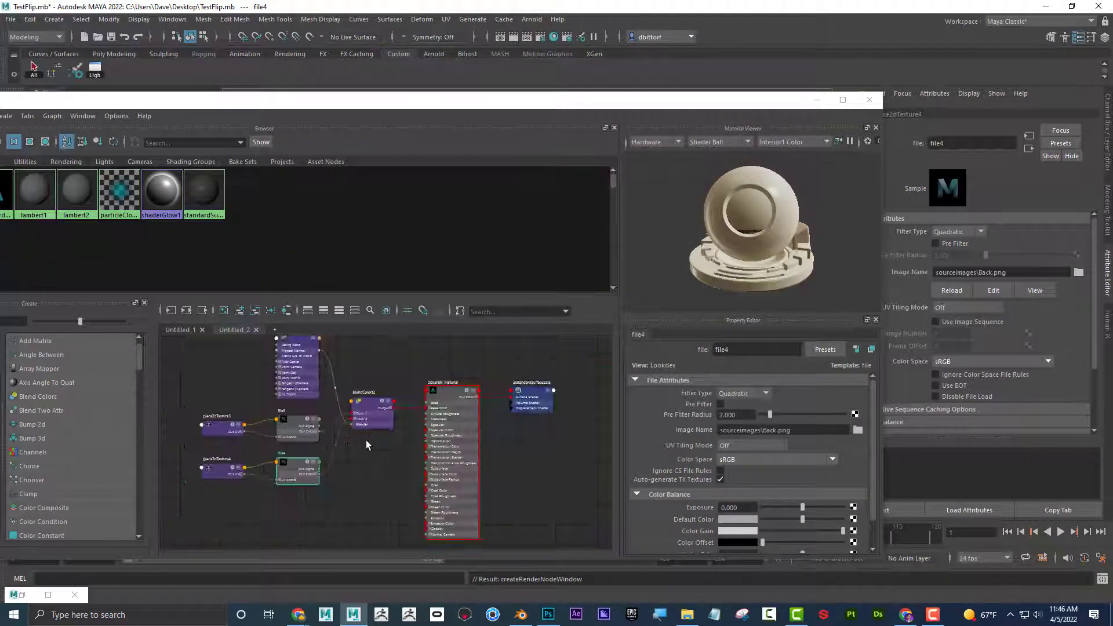
Maximize the Hypershade and arrange file3, file4 and samplerInfo2 into a tidy shader network.
{"action": "scroll", "coordinate": [323, 440], "scroll_direction": "up", "scroll_amount": 2}
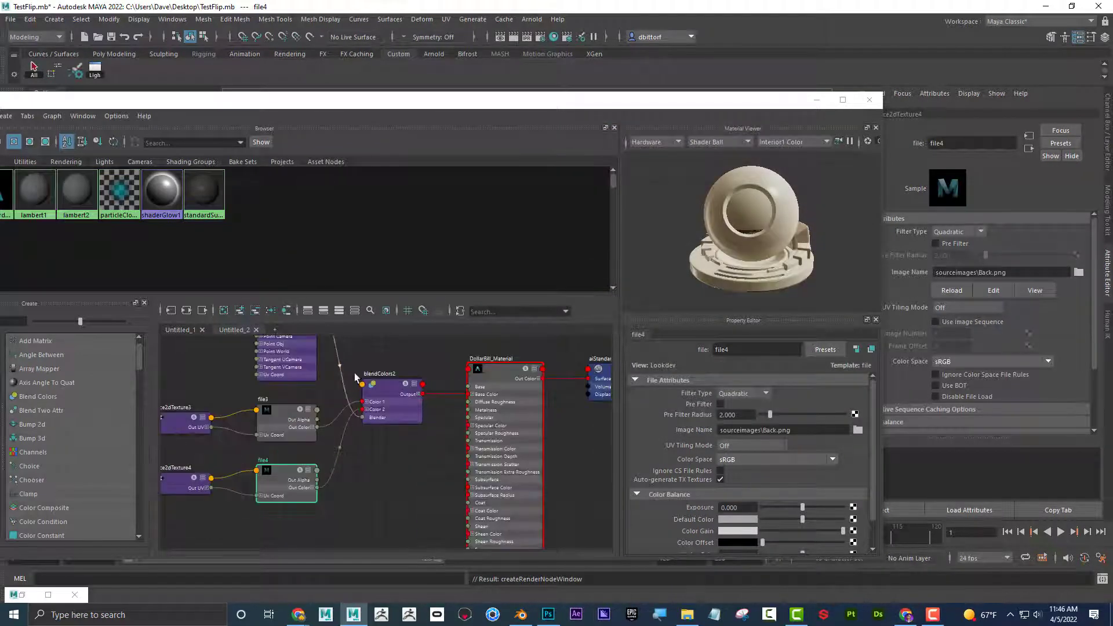
{"action": "left_click", "coordinate": [842, 100]}
{"action": "middle_click_drag", "start_coordinate": [366, 265], "coordinate": [504, 291], "text": "alt"}
{"action": "left_click_drag", "start_coordinate": [504, 292], "coordinate": [502, 539]}
{"action": "left_click_drag", "start_coordinate": [369, 342], "coordinate": [500, 326]}
{"action": "scroll", "coordinate": [503, 291], "scroll_direction": "up", "scroll_amount": 3}
{"action": "scroll", "coordinate": [502, 291], "scroll_direction": "down", "scroll_amount": 2}
{"action": "left_click", "coordinate": [458, 320]}
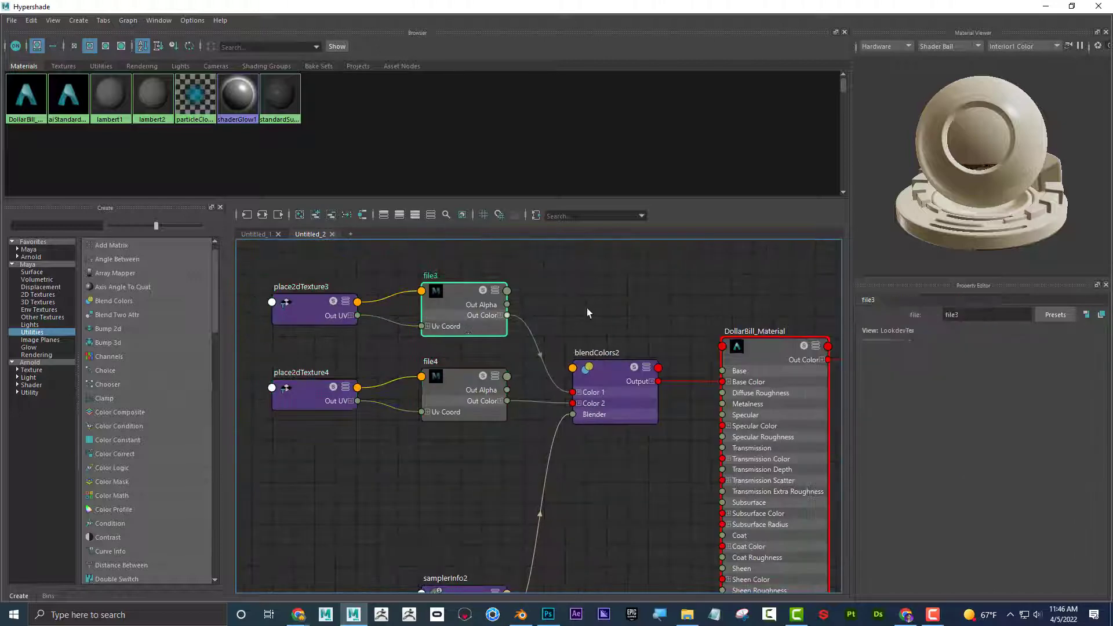
{"action": "left_click", "coordinate": [471, 398]}
{"action": "left_click", "coordinate": [471, 447]}
{"action": "middle_click_drag", "start_coordinate": [497, 464], "coordinate": [496, 404], "text": "alt"}
{"action": "left_click_drag", "start_coordinate": [486, 537], "coordinate": [489, 392]}
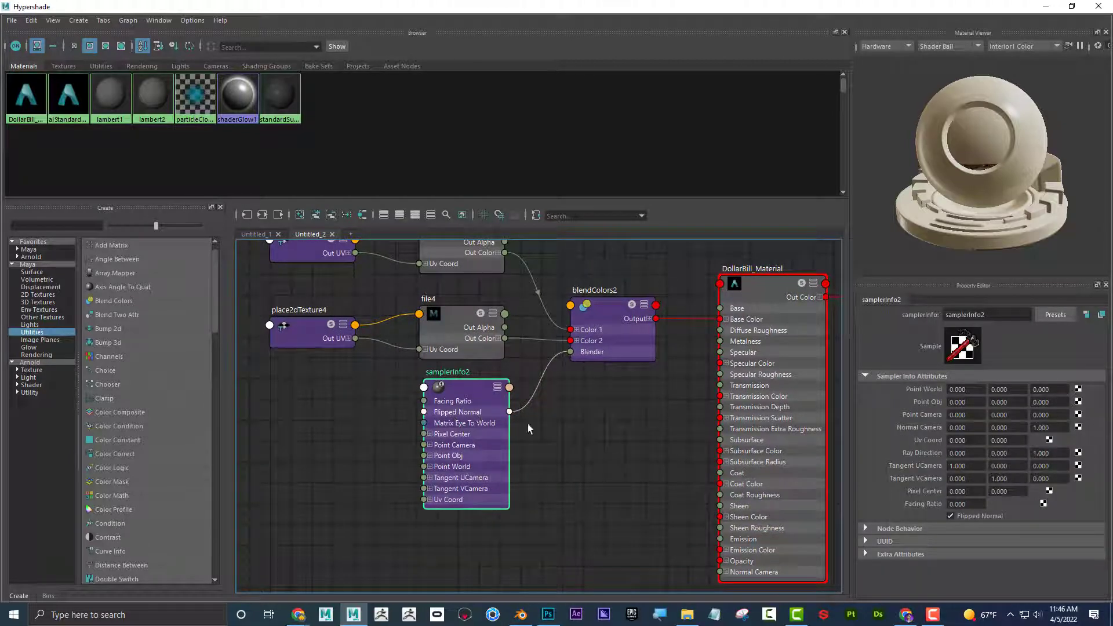
{"action": "middle_click_drag", "start_coordinate": [612, 426], "coordinate": [551, 458], "text": "alt"}
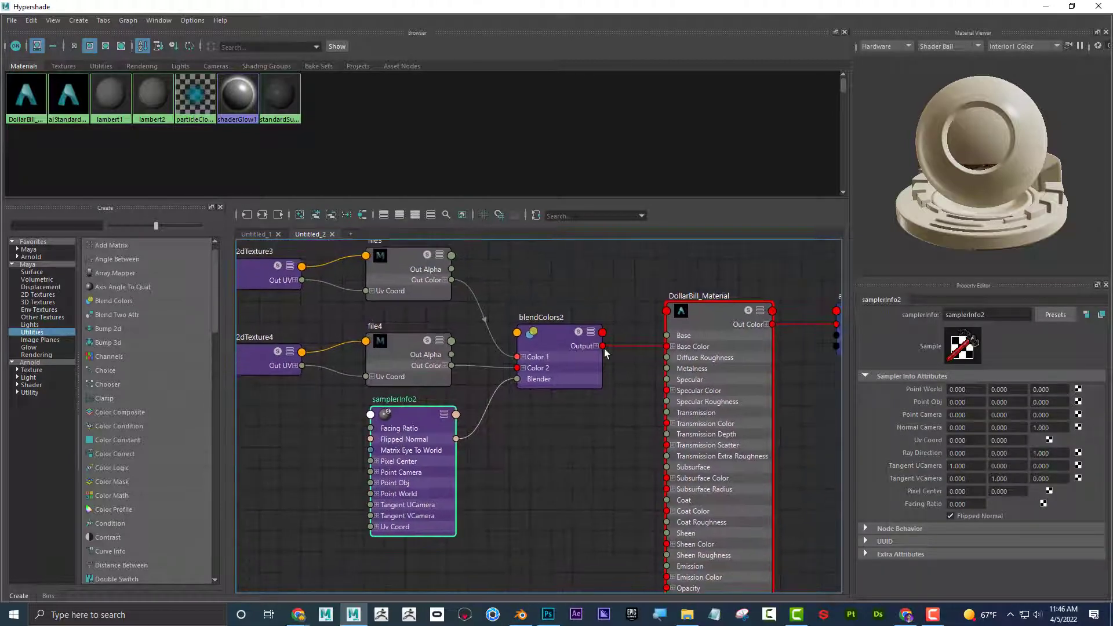
Shrink the Hypershade and play the bend animation in the viewport.
{"action": "double_click", "coordinate": [713, 12]}
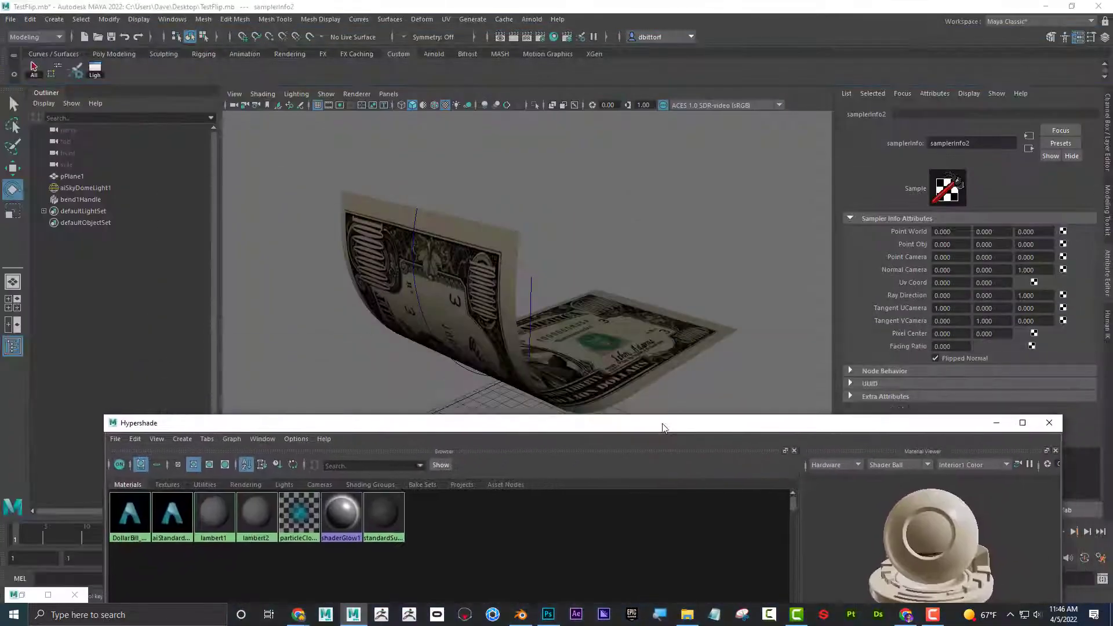
{"action": "left_click", "coordinate": [578, 267]}
{"action": "key", "text": "alt+v"}
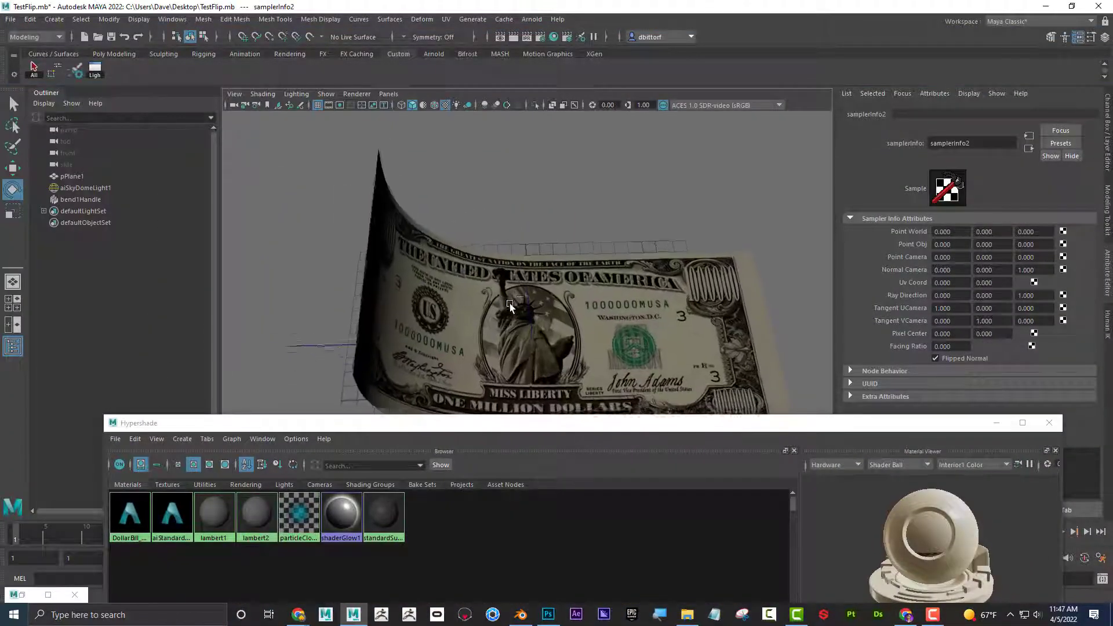
Render the bent, textured bill in the Arnold RenderView, then put the render view away.
{"action": "left_click", "coordinate": [532, 19]}
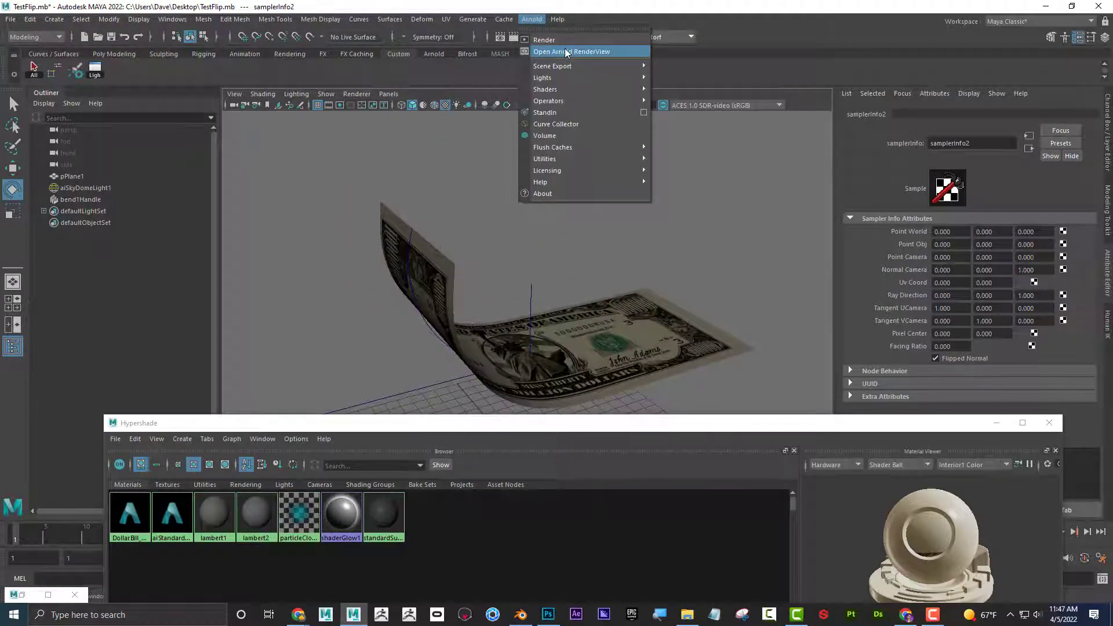
{"action": "left_click", "coordinate": [568, 52]}
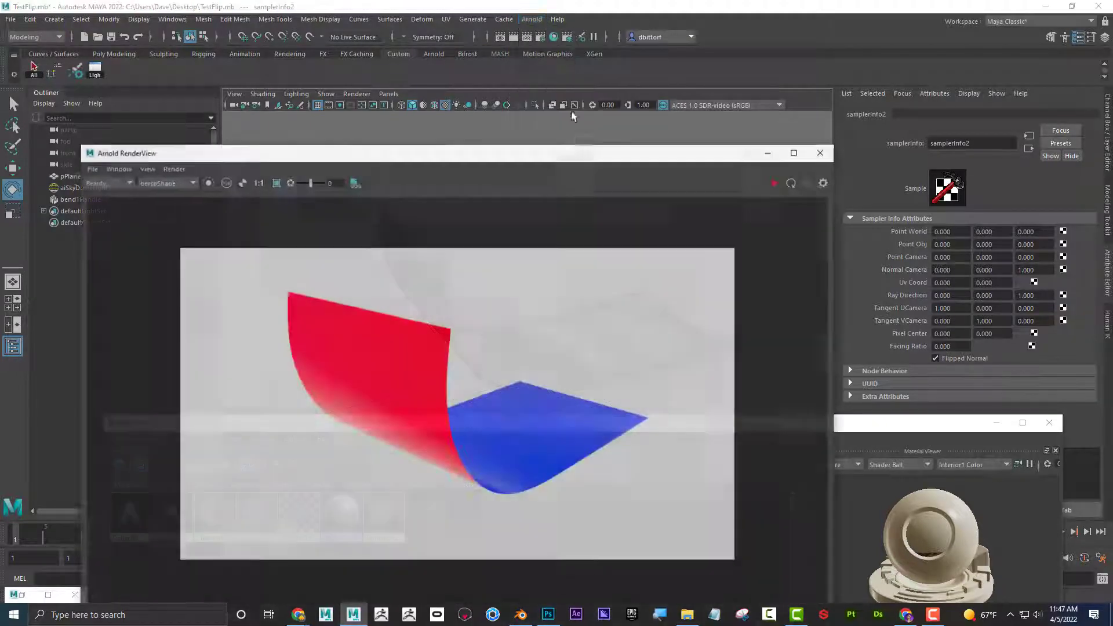
{"action": "left_click", "coordinate": [776, 183]}
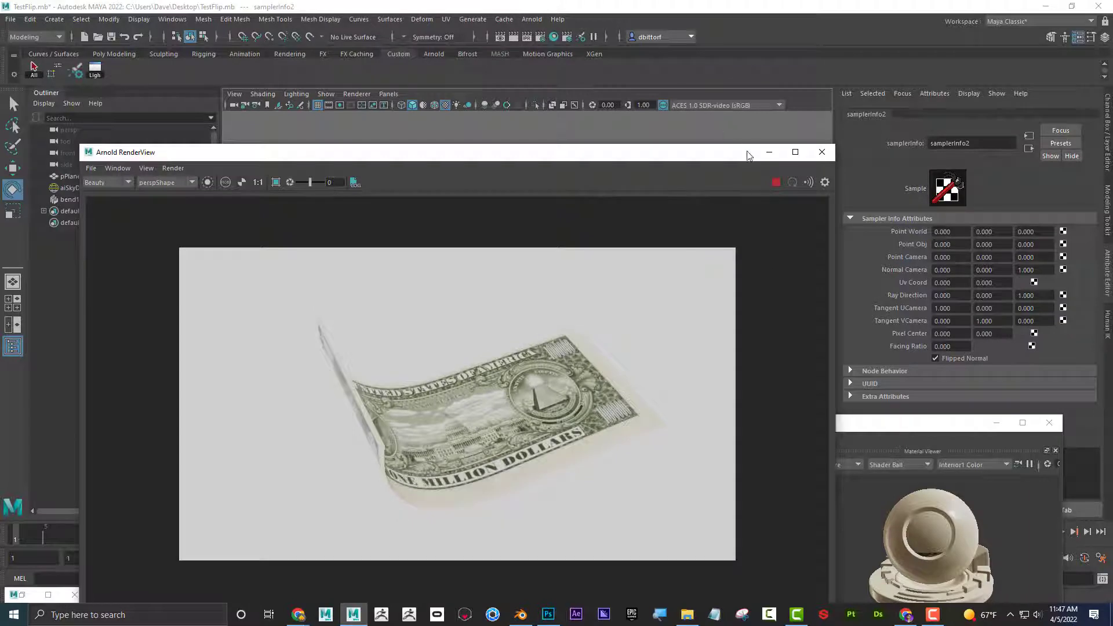
{"action": "left_click", "coordinate": [769, 152]}
Change file3's image to Back.png.
{"action": "left_click_drag", "start_coordinate": [880, 430], "coordinate": [812, 104]}
{"action": "left_click", "coordinate": [462, 376]}
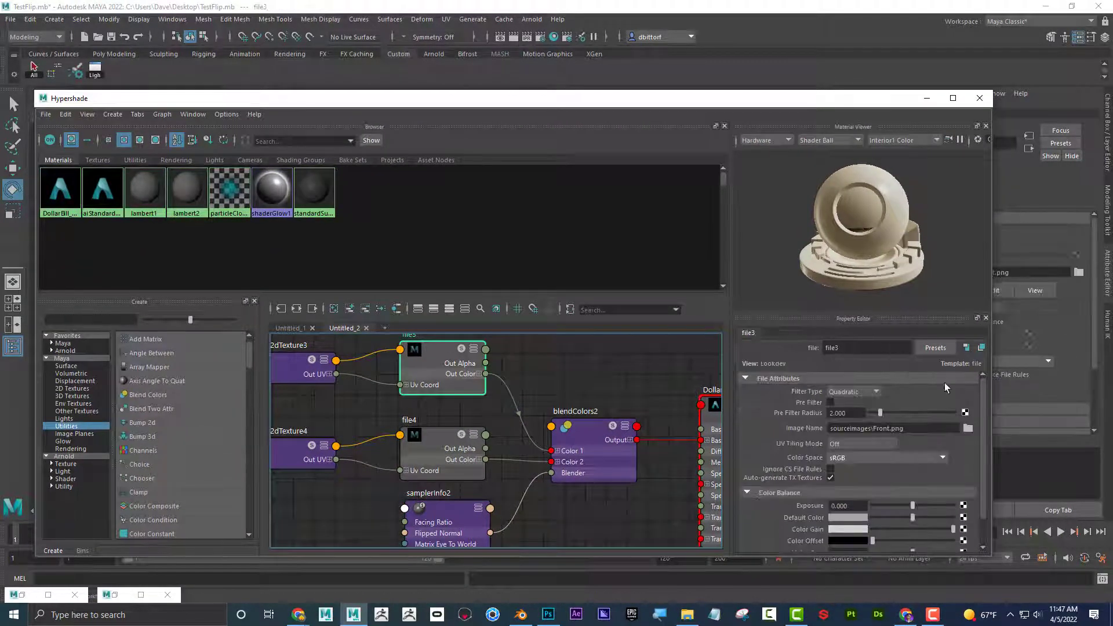
{"action": "left_click", "coordinate": [968, 428]}
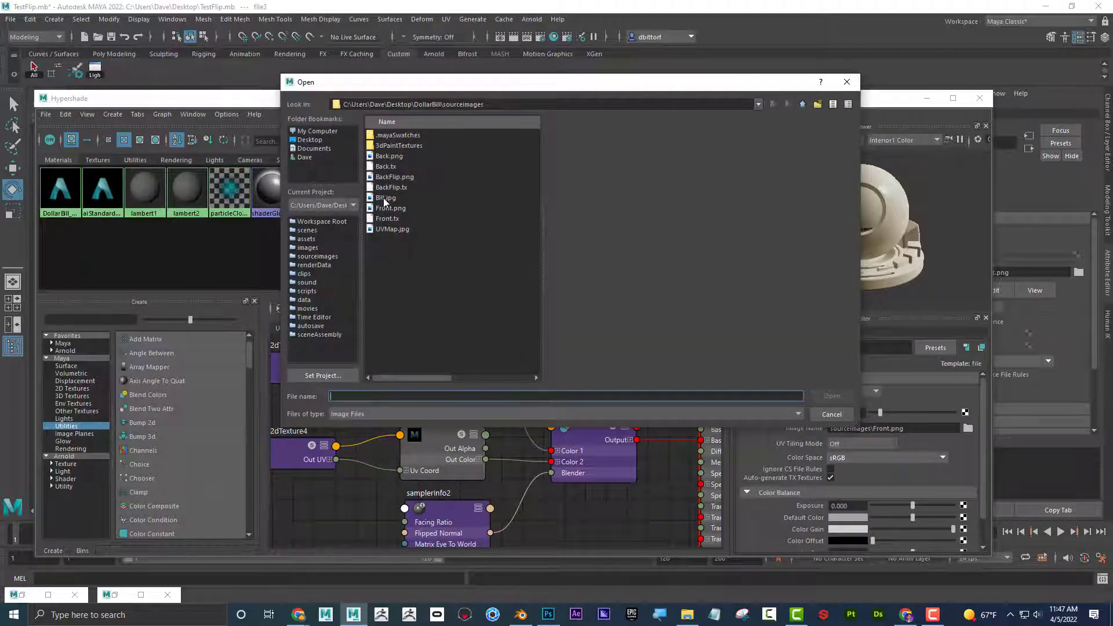
{"action": "left_click", "coordinate": [387, 156]}
{"action": "left_click", "coordinate": [826, 396]}
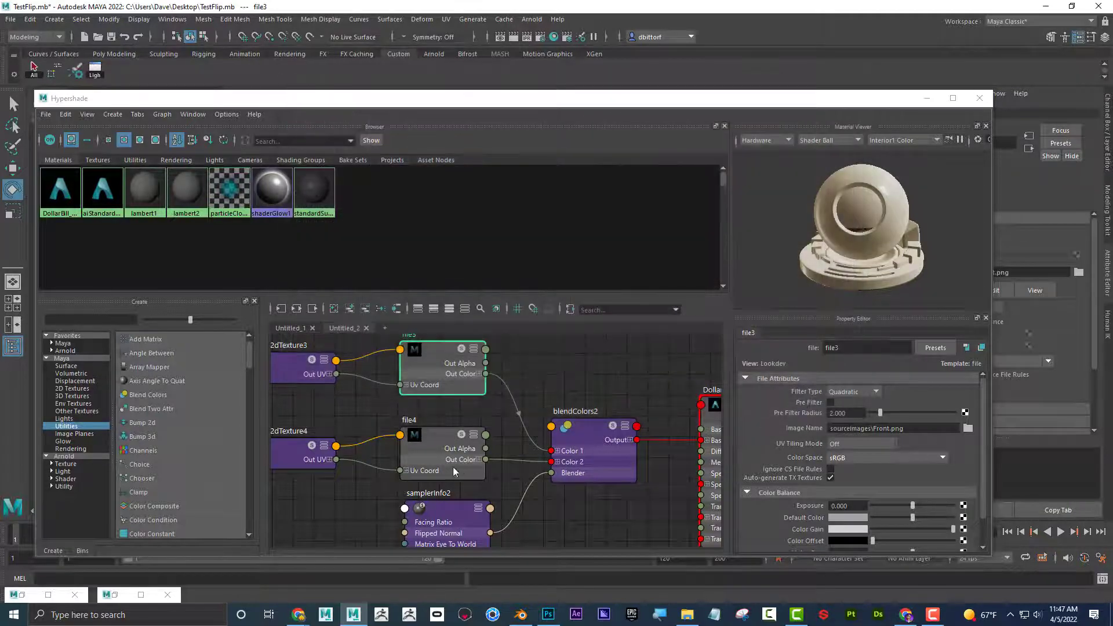
Change file4's image to Front.png and lower the Hypershade to reveal the viewport.
{"action": "left_click", "coordinate": [436, 451]}
{"action": "left_click", "coordinate": [967, 429]}
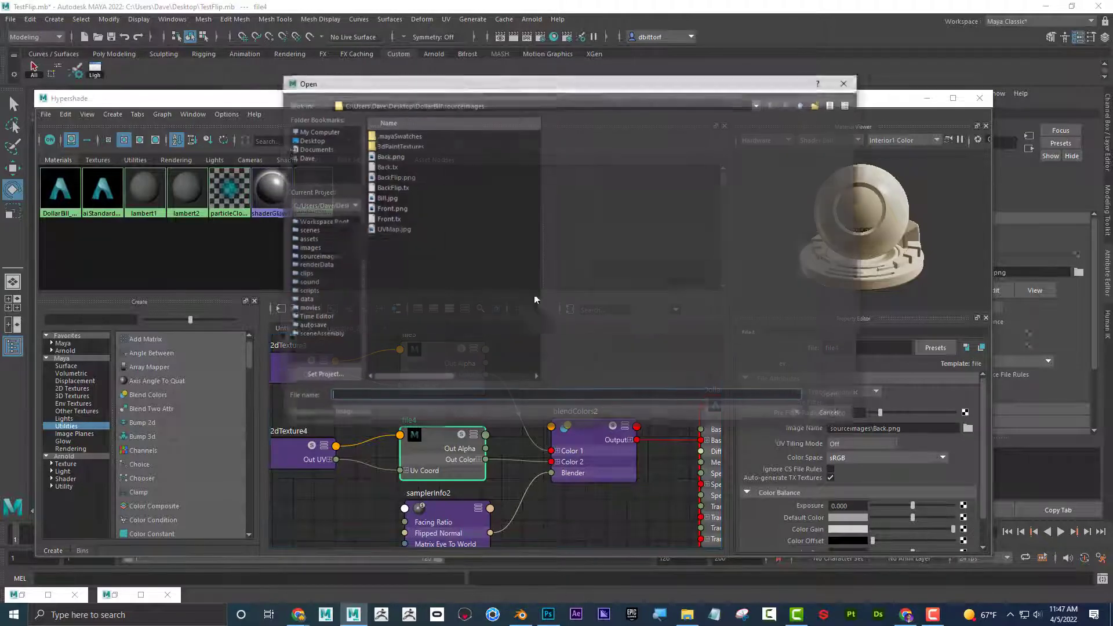
{"action": "left_click", "coordinate": [388, 208]}
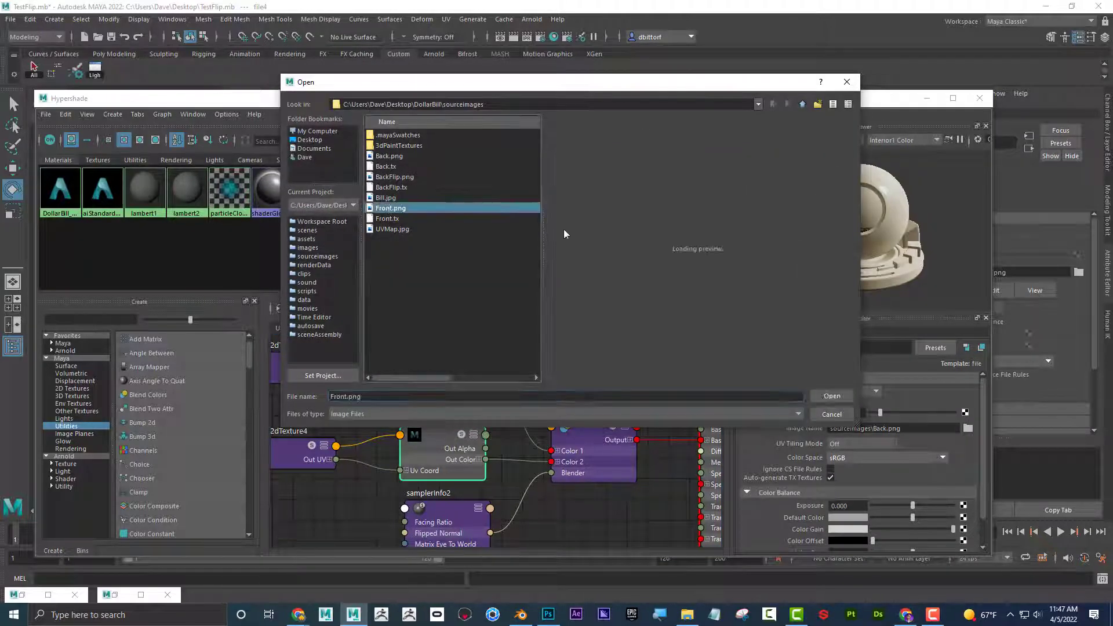
{"action": "left_click", "coordinate": [832, 396]}
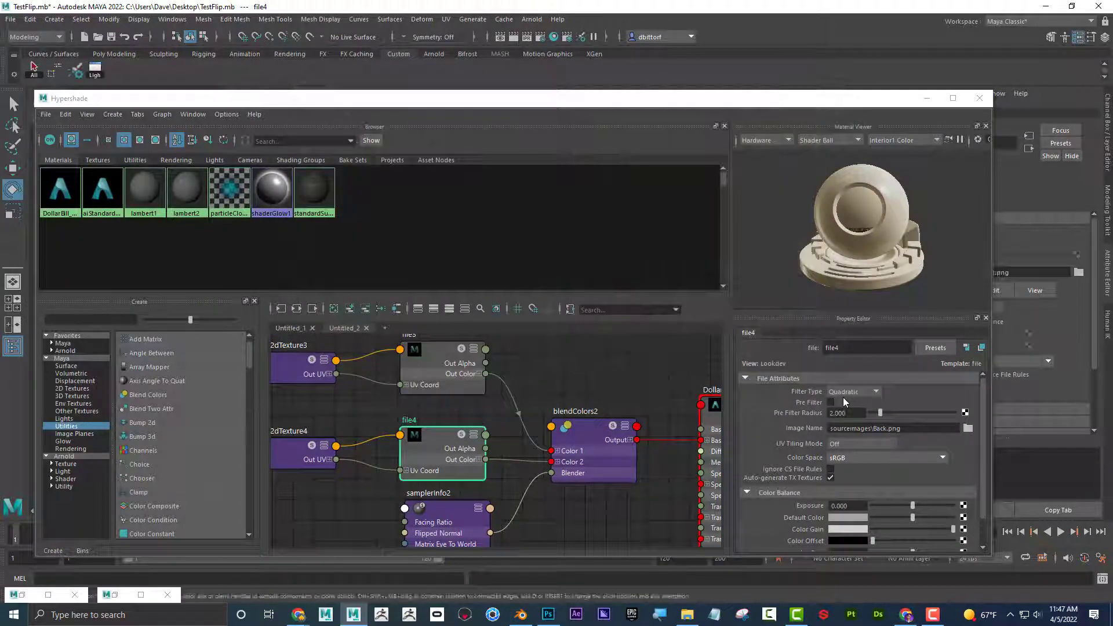
{"action": "left_click_drag", "start_coordinate": [868, 107], "coordinate": [855, 478]}
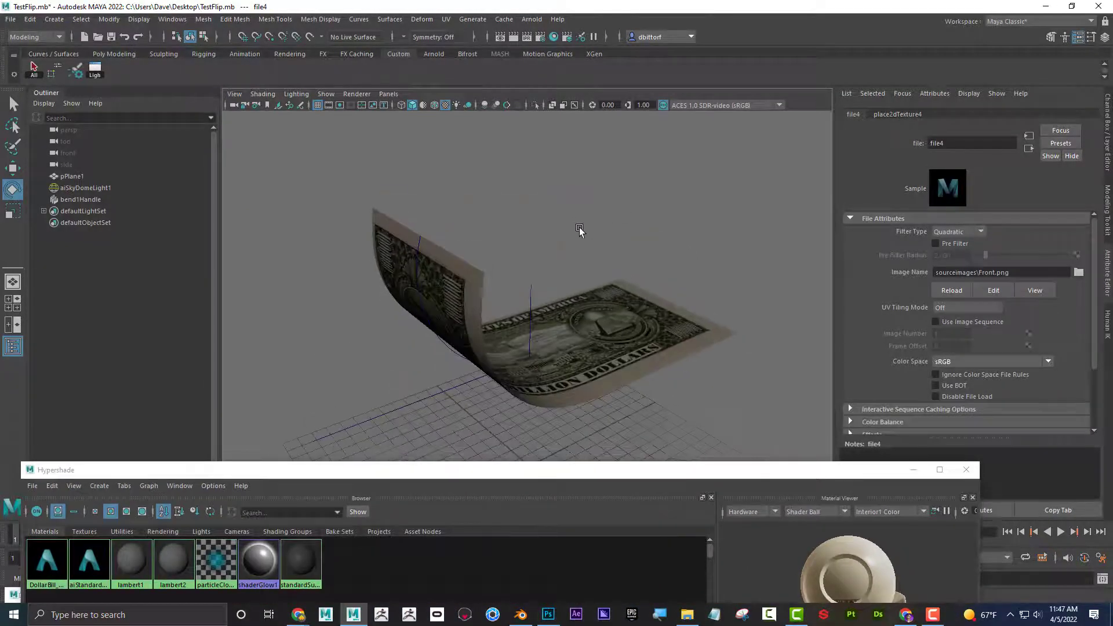
Move the Hypershade aside and restore the minimized Arnold RenderView of the textured bill.
{"action": "left_click", "coordinate": [532, 19]}
{"action": "left_click", "coordinate": [622, 113]}
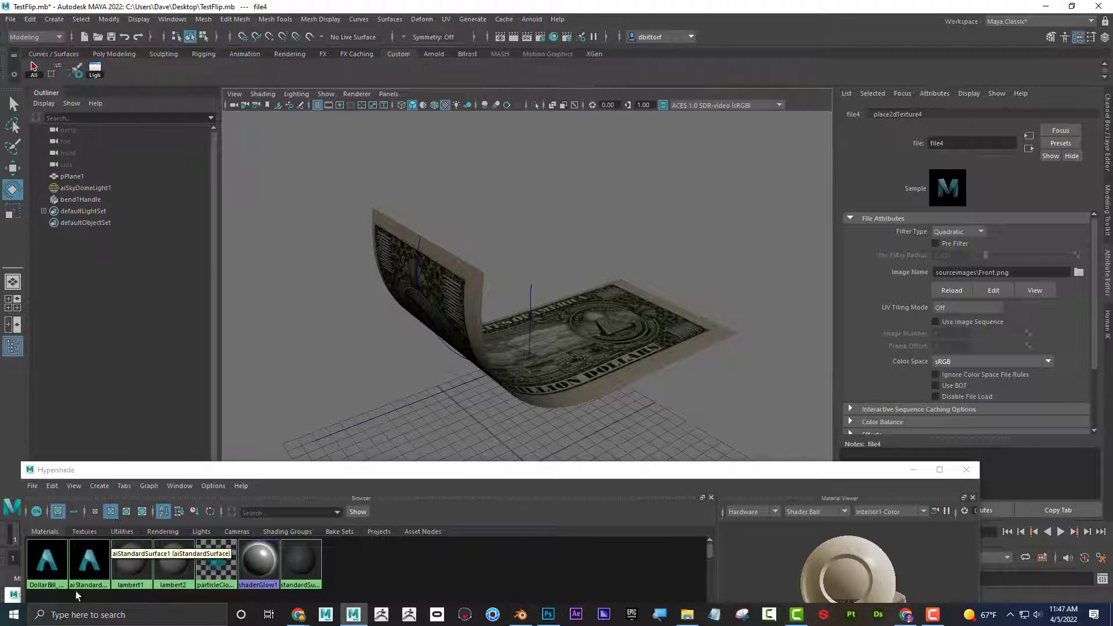
{"action": "left_click_drag", "start_coordinate": [124, 470], "coordinate": [292, 468]}
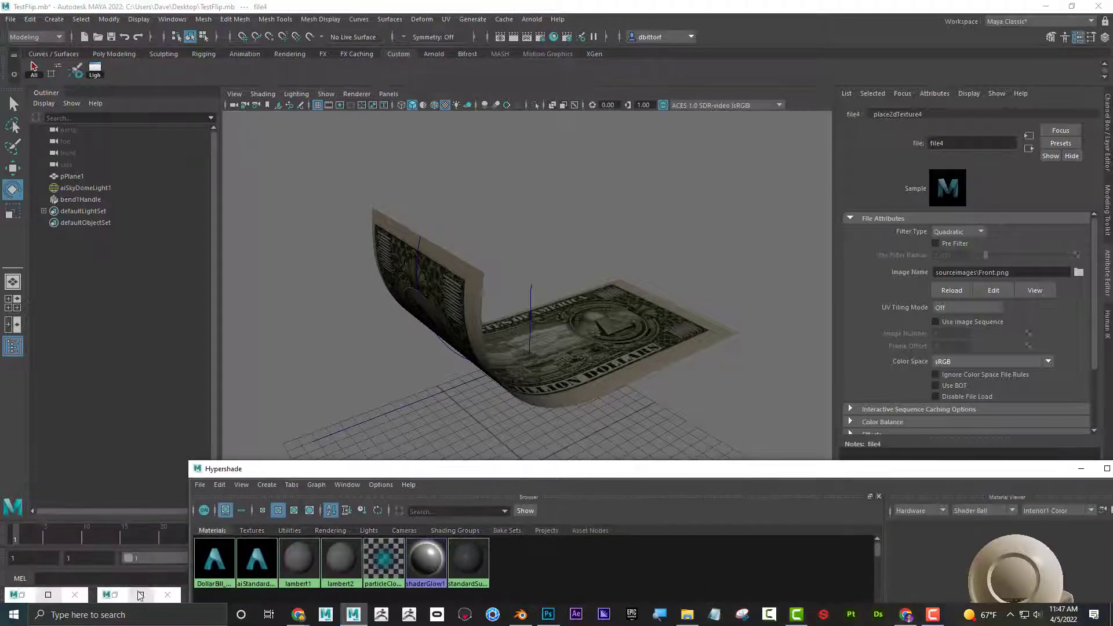
{"action": "left_click", "coordinate": [116, 597]}
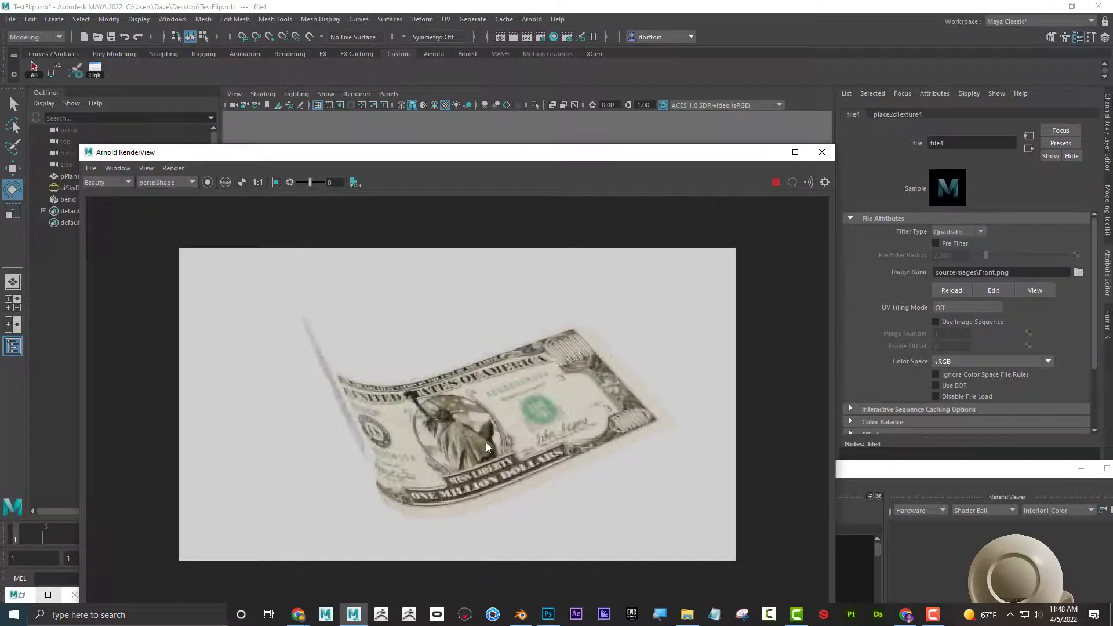
Flip Layer 2, the bill's back, horizontally in Photoshop's UVMap.jpg.
{"action": "mouse_move", "coordinate": [548, 615]}
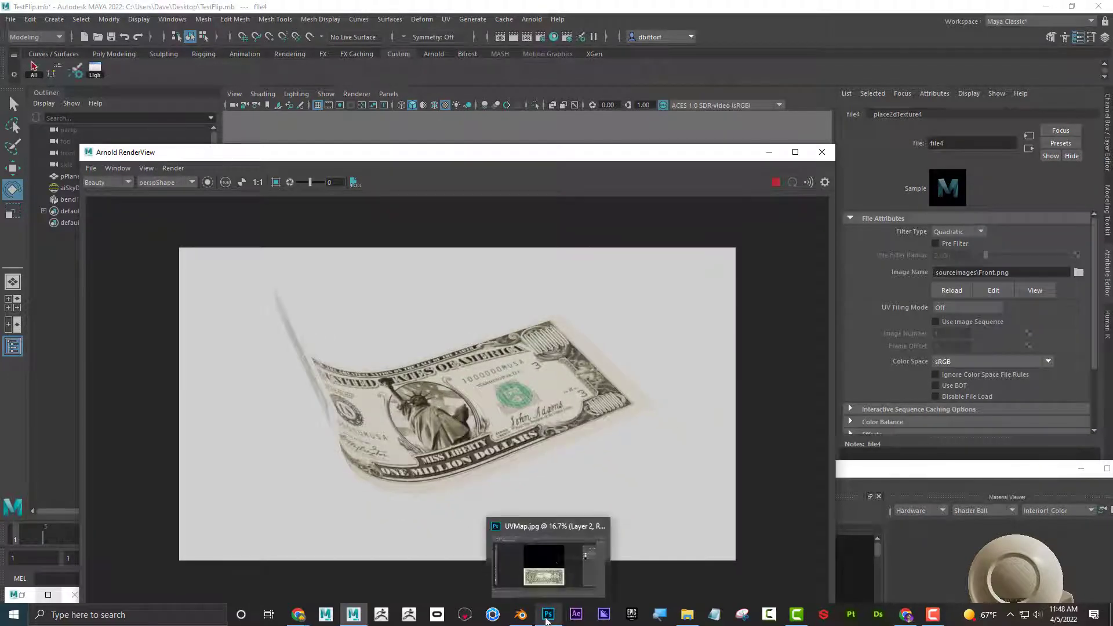
{"action": "left_click", "coordinate": [555, 534]}
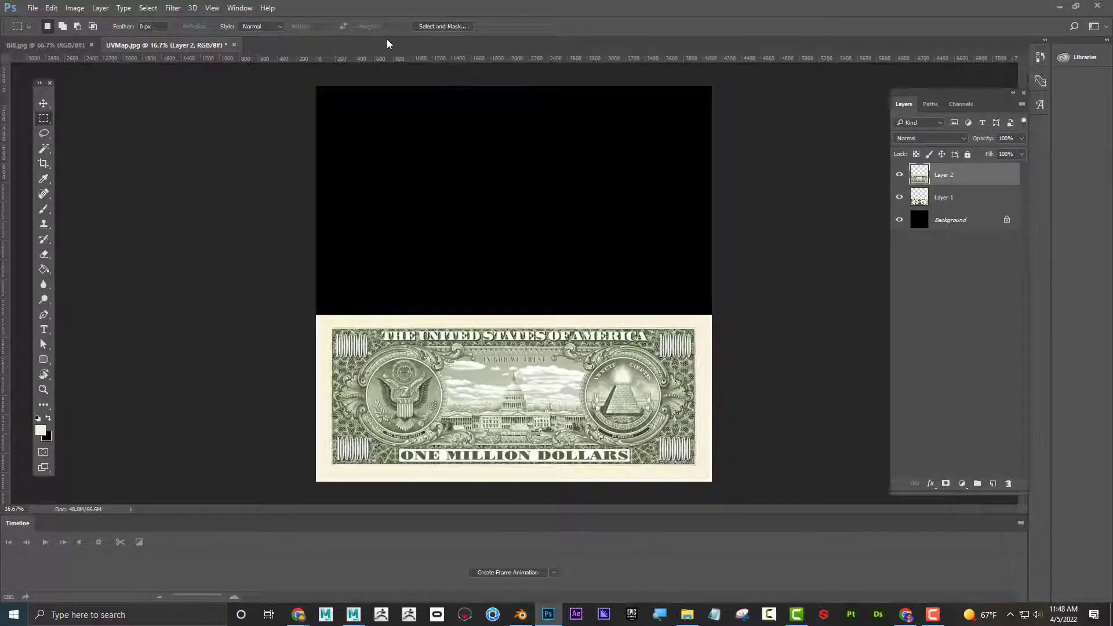
{"action": "left_click", "coordinate": [55, 8]}
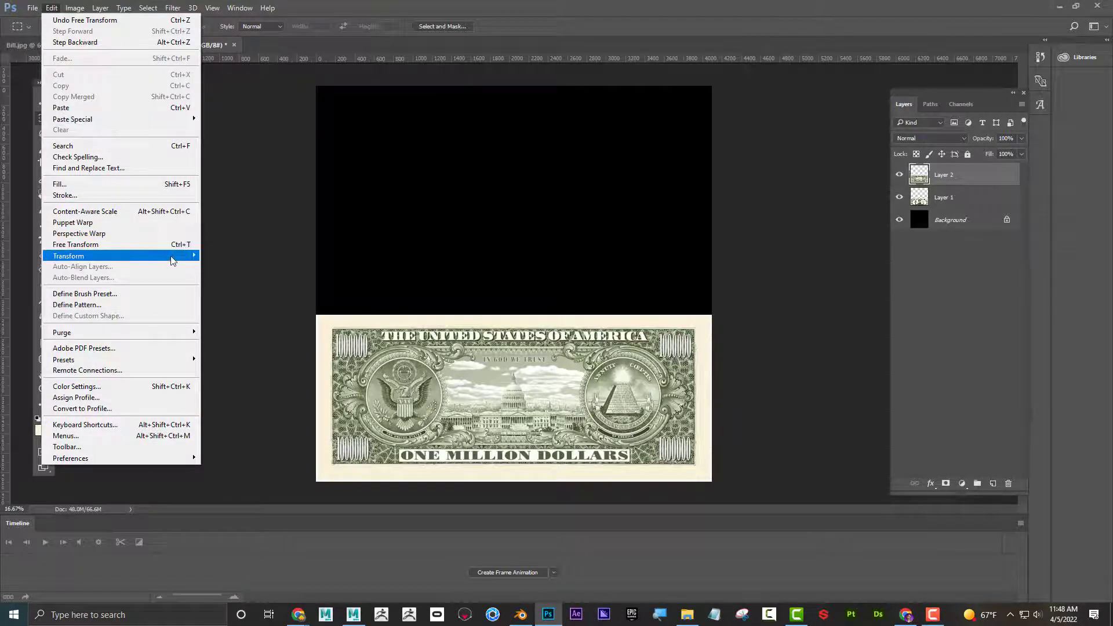
{"action": "mouse_move", "coordinate": [189, 257]}
{"action": "left_click", "coordinate": [272, 381]}
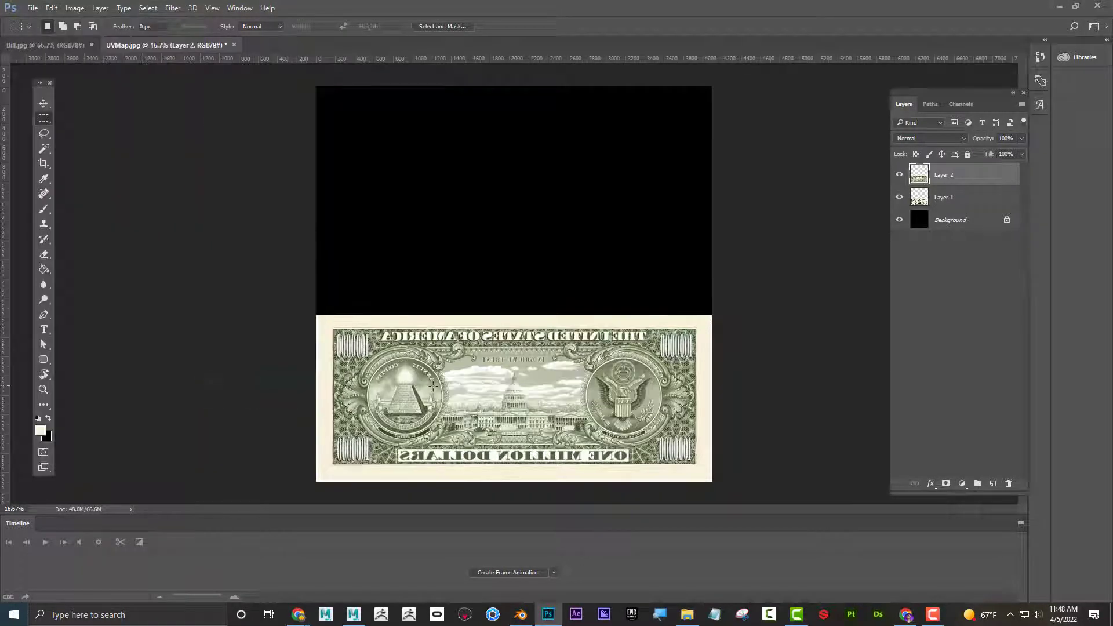
Leave Photoshop and bring the Maya window back to the front.
{"action": "left_click", "coordinate": [32, 8]}
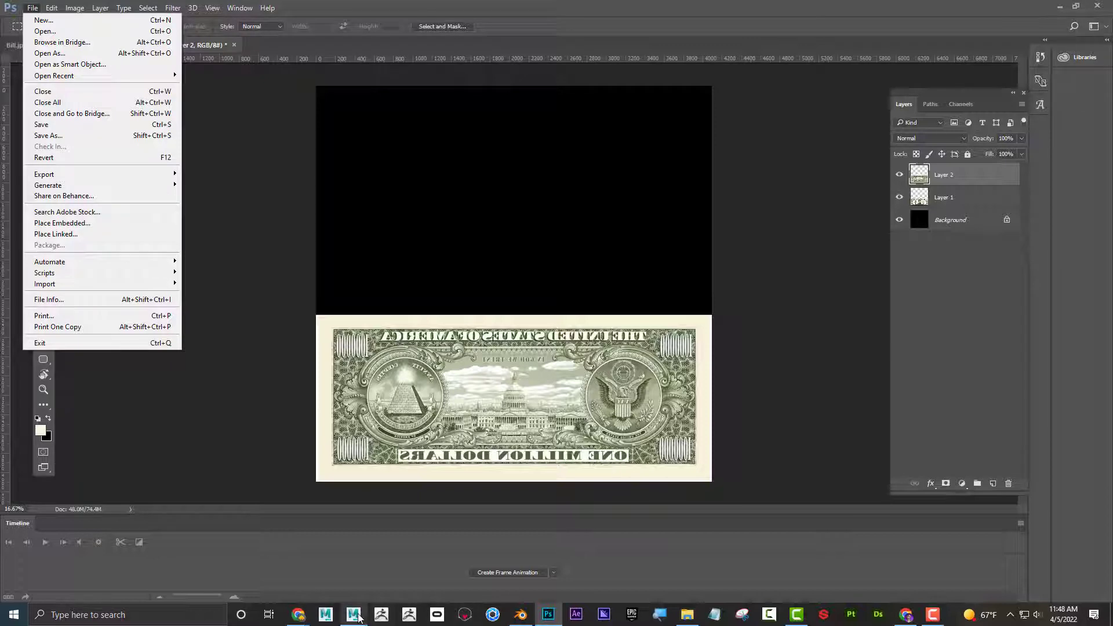
{"action": "left_click", "coordinate": [362, 529]}
{"action": "left_click", "coordinate": [361, 529]}
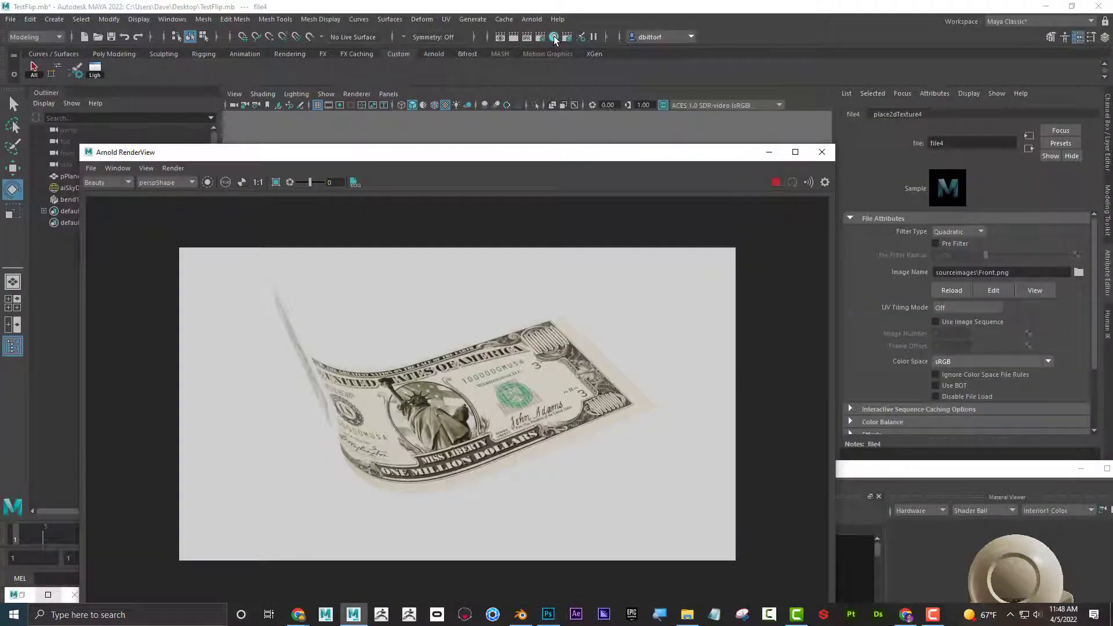
Replace Back.png with BackFlip.png as the file3 node's image in Hypershade.
{"action": "left_click_drag", "start_coordinate": [993, 479], "coordinate": [208, 78]}
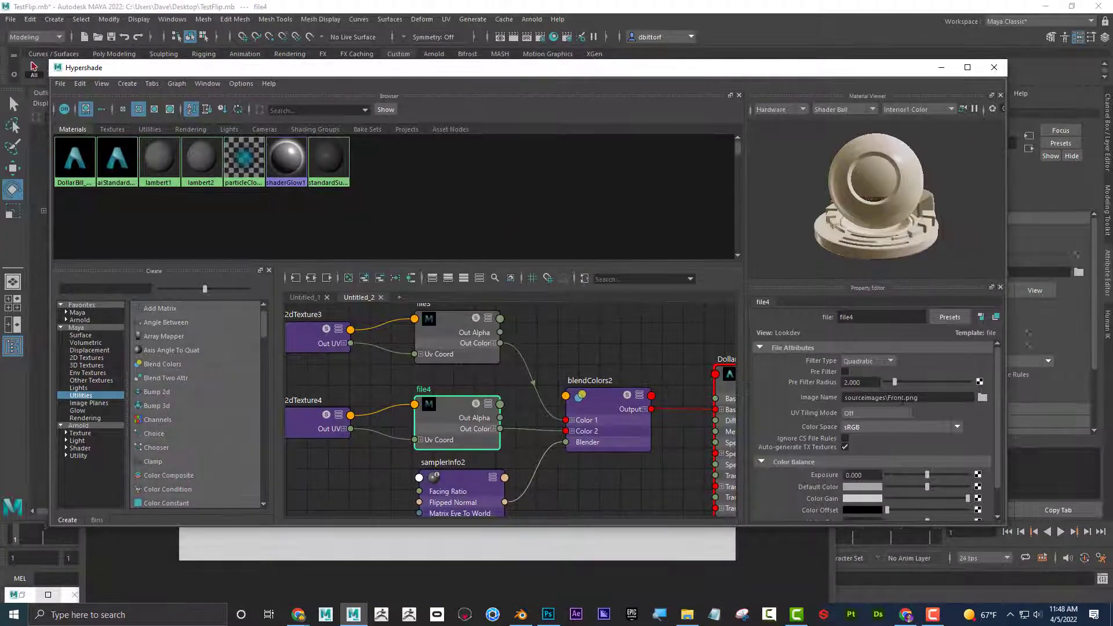
{"action": "left_click", "coordinate": [450, 348]}
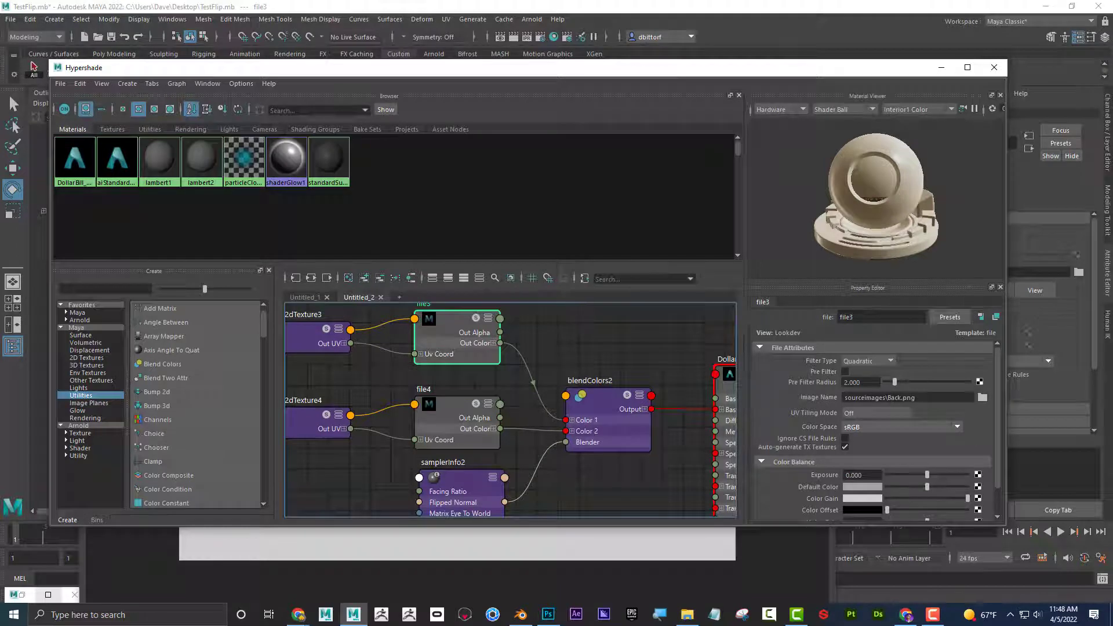
{"action": "left_click", "coordinate": [982, 398]}
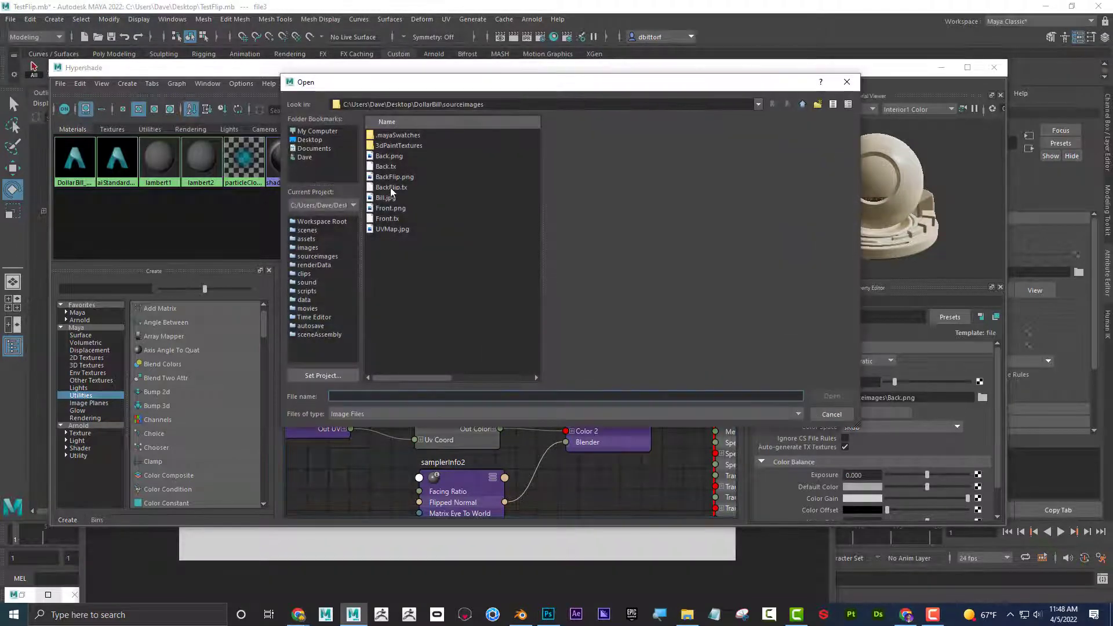
{"action": "left_click", "coordinate": [394, 176]}
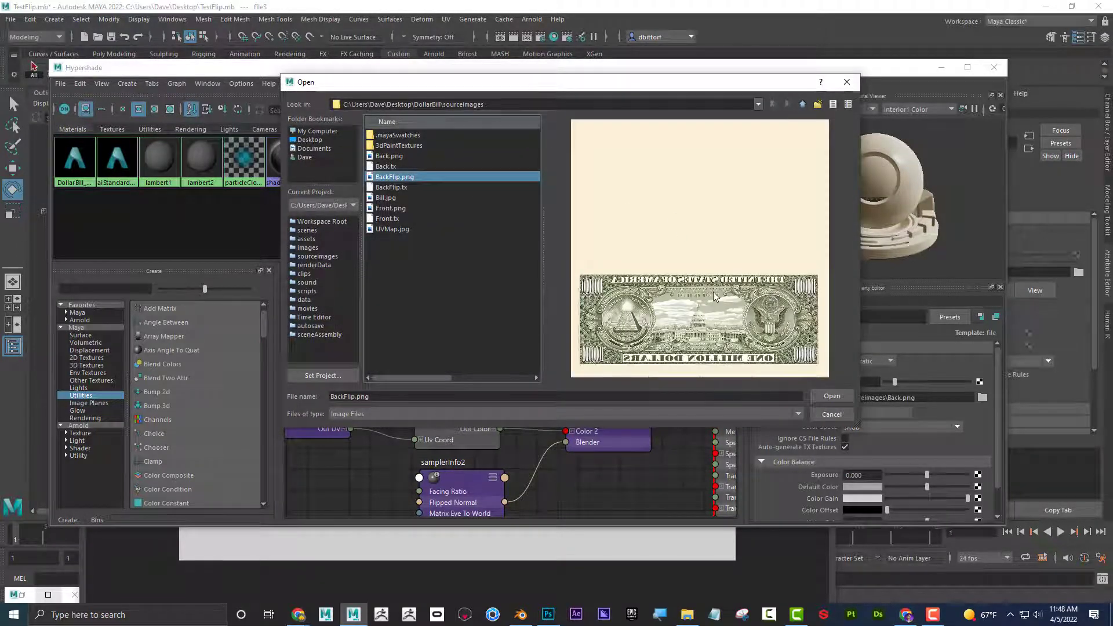
{"action": "left_click", "coordinate": [835, 397]}
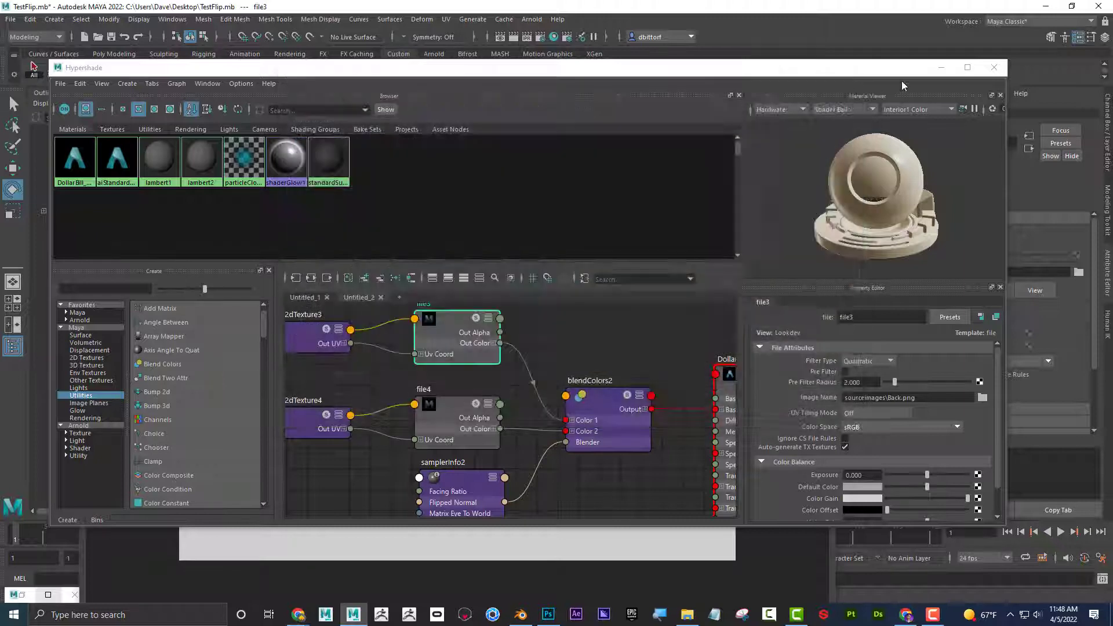
{"action": "left_click_drag", "start_coordinate": [900, 76], "coordinate": [960, 480]}
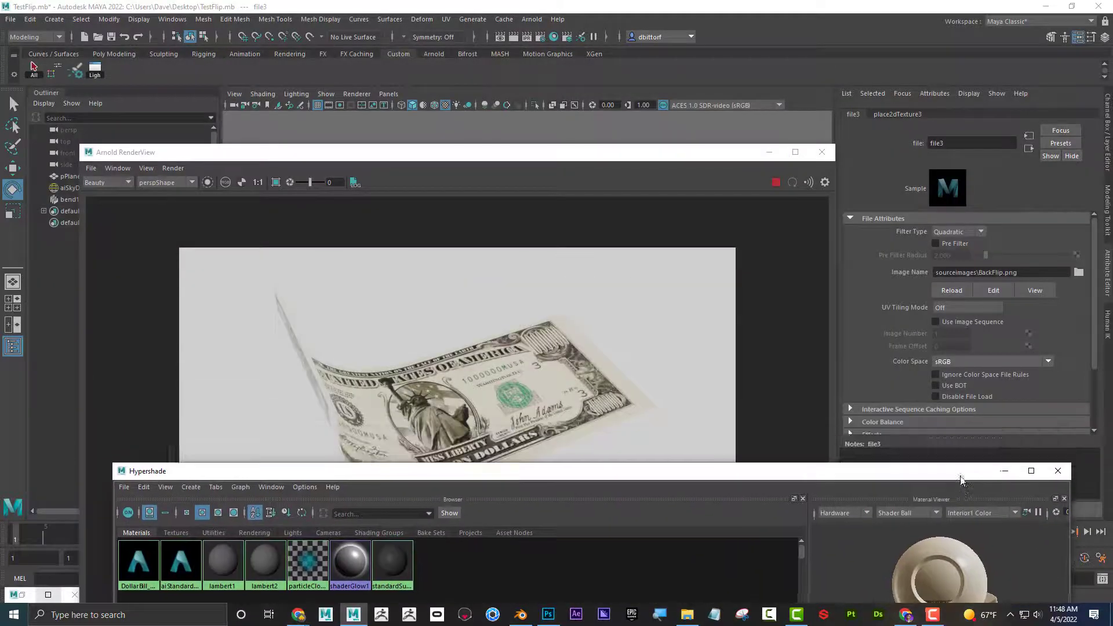
Orbit the Arnold RenderView camera to inspect both faces of the bill, then minimize it.
{"action": "left_click", "coordinate": [742, 177]}
{"action": "left_click_drag", "start_coordinate": [742, 152], "coordinate": [762, 104]}
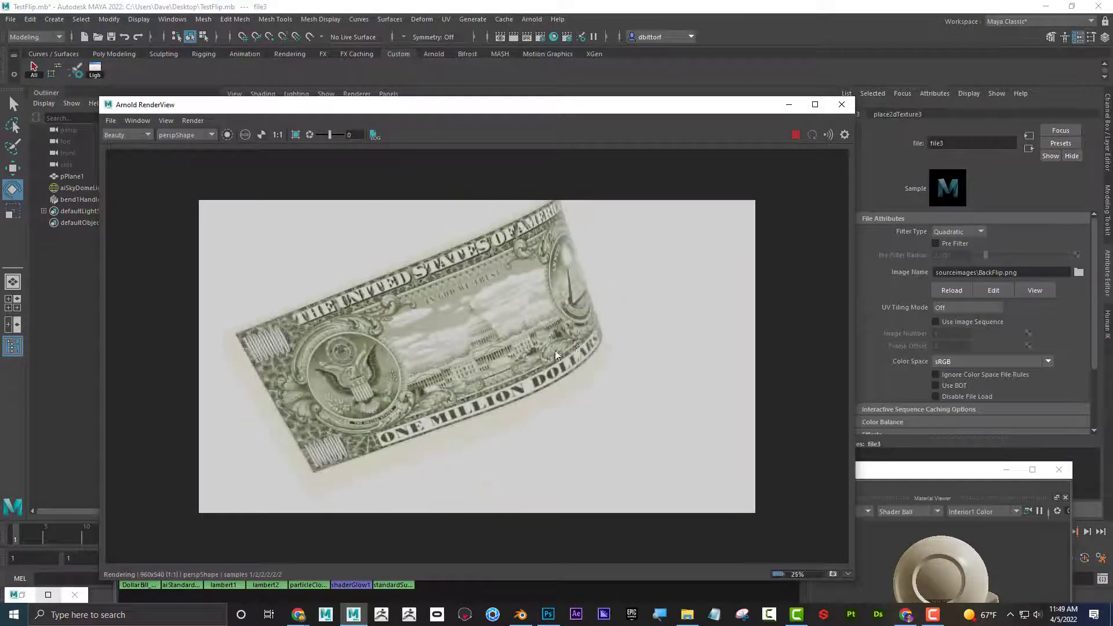
{"action": "left_click_drag", "start_coordinate": [551, 353], "coordinate": [352, 343], "text": "alt"}
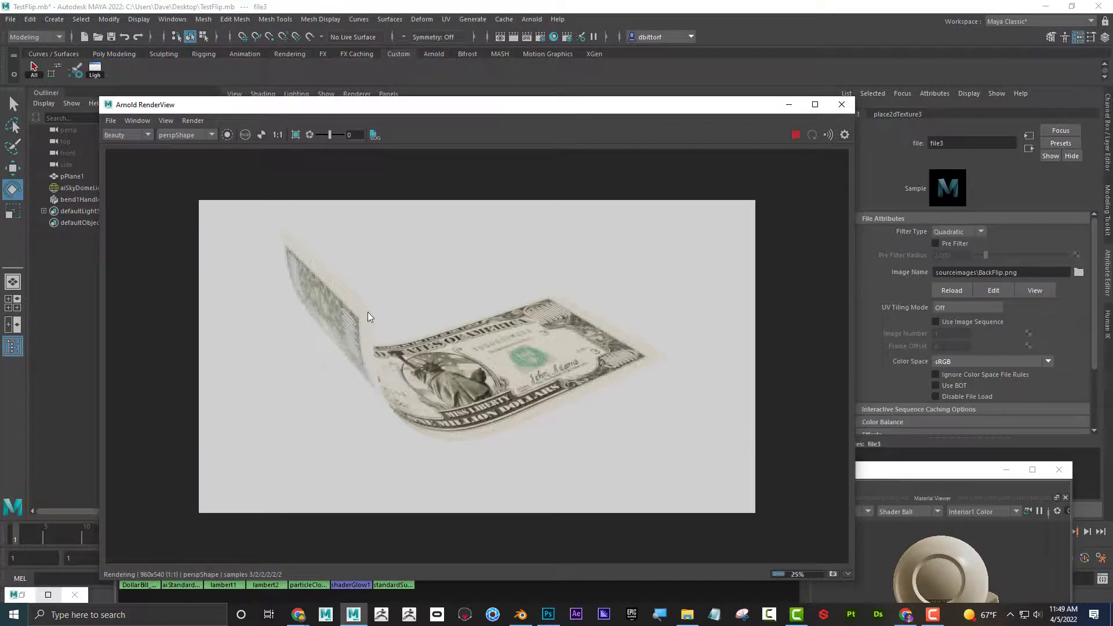
{"action": "left_click_drag", "start_coordinate": [371, 314], "coordinate": [430, 366], "text": "alt"}
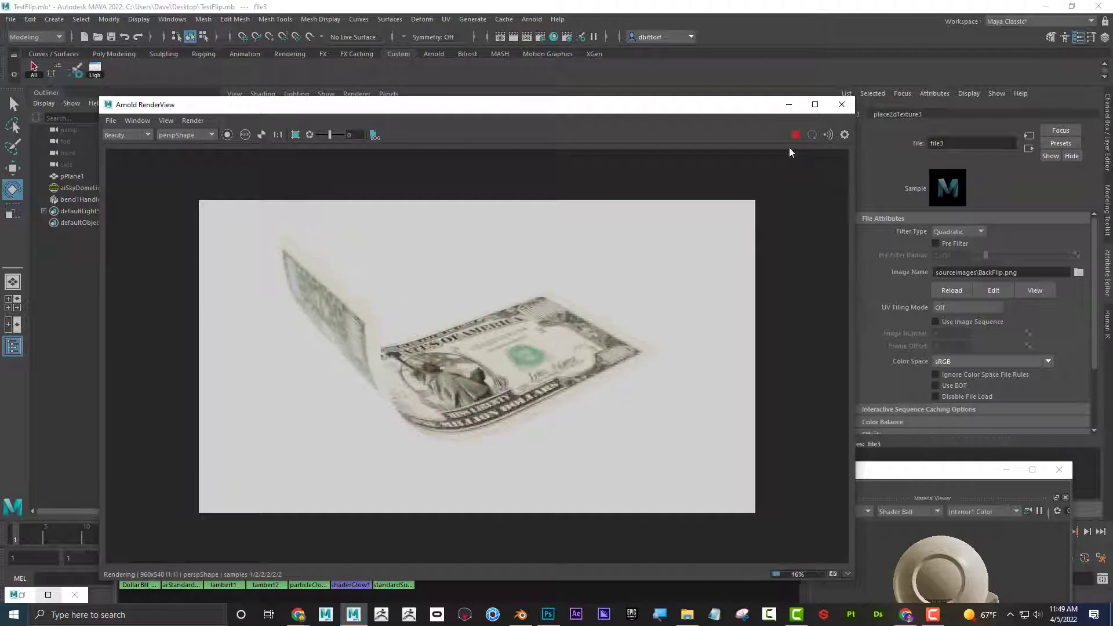
{"action": "left_click", "coordinate": [789, 105]}
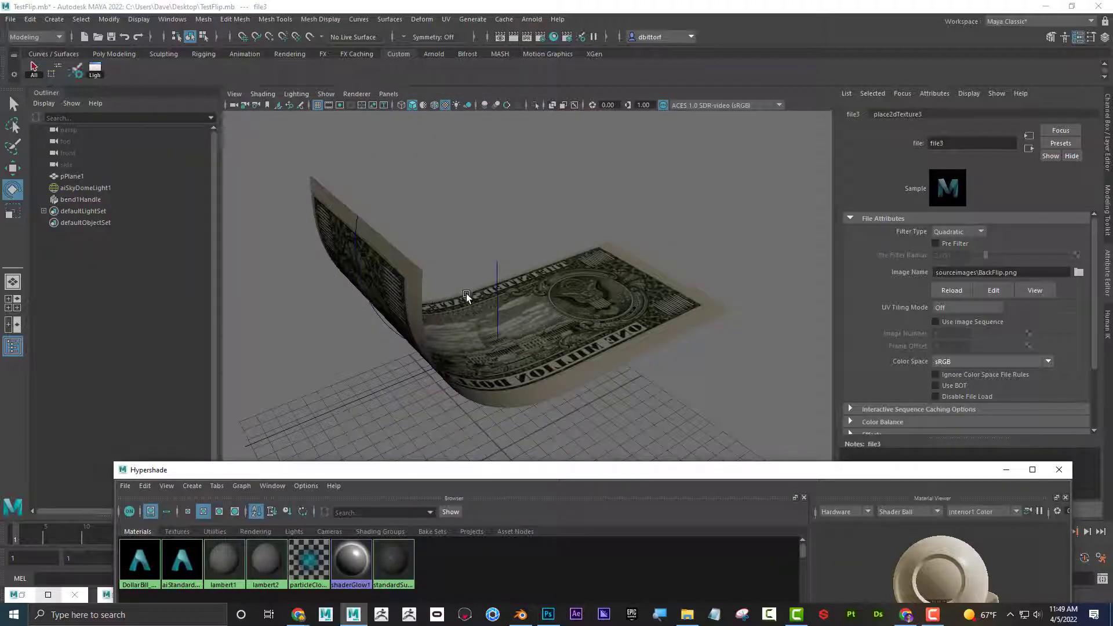
Enable Shading > Backface Culling in the viewport and orbit to confirm the underside disappears.
{"action": "left_click_drag", "start_coordinate": [464, 293], "coordinate": [490, 287], "text": "alt"}
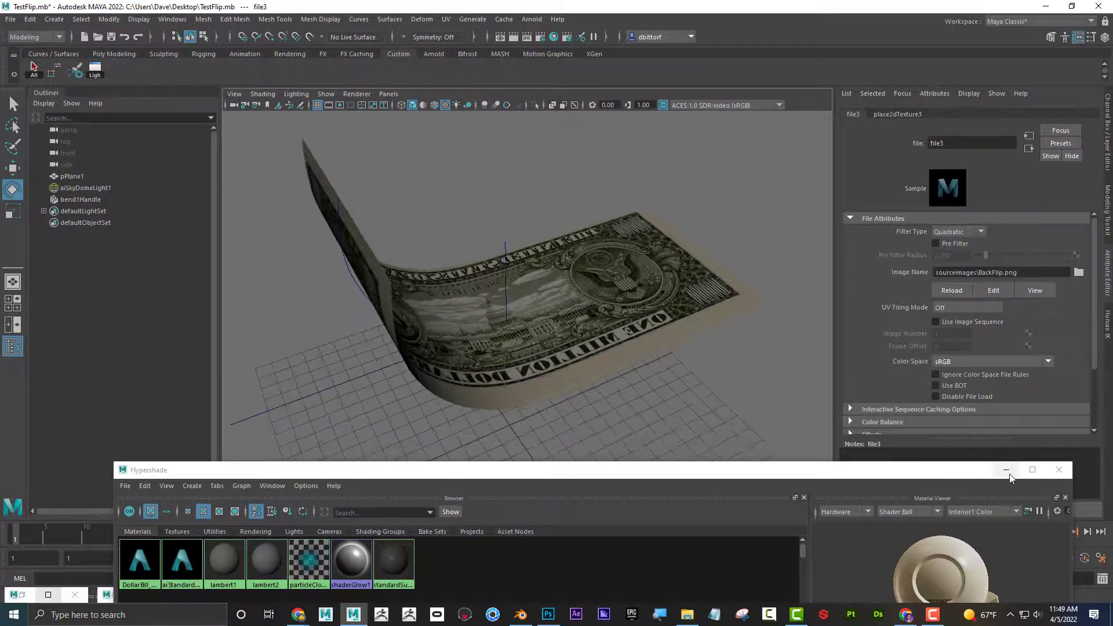
{"action": "left_click", "coordinate": [992, 471]}
{"action": "left_click_drag", "start_coordinate": [505, 325], "coordinate": [539, 319], "text": "alt"}
{"action": "left_click", "coordinate": [260, 95]}
{"action": "left_click", "coordinate": [291, 259]}
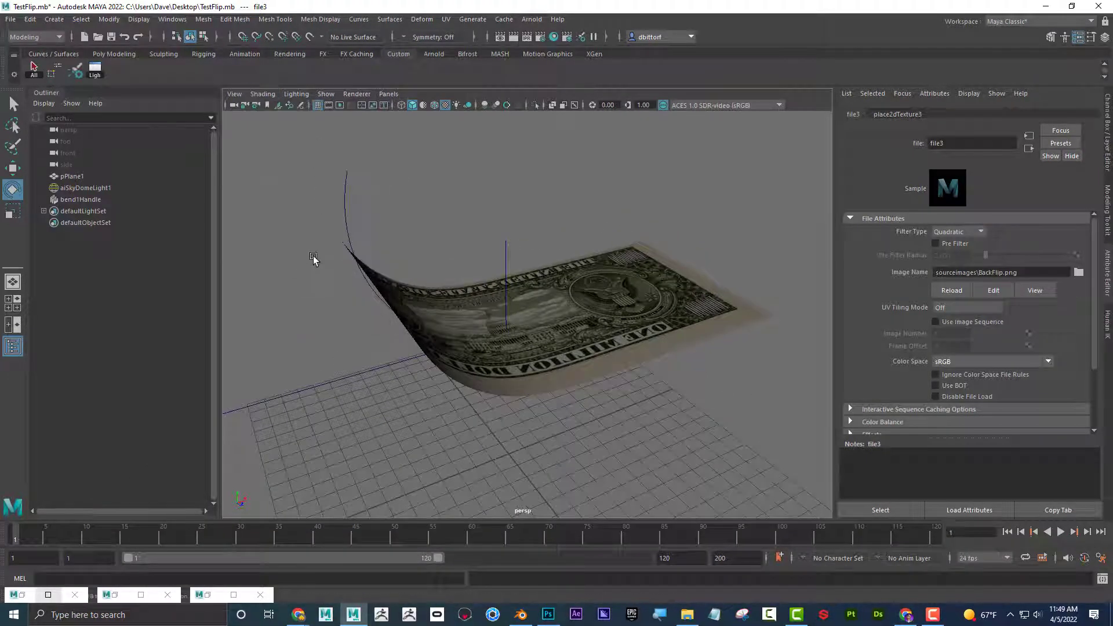
{"action": "mouse_move", "coordinate": [316, 259]}
{"action": "left_mouse_down", "text": "alt"}
{"action": "mouse_move", "coordinate": [352, 219]}
{"action": "mouse_move", "coordinate": [253, 238]}
{"action": "mouse_move", "coordinate": [236, 256]}
{"action": "mouse_move", "coordinate": [367, 259]}
{"action": "mouse_move", "coordinate": [386, 273]}
{"action": "mouse_move", "coordinate": [475, 240]}
{"action": "mouse_move", "coordinate": [513, 244]}
{"action": "mouse_move", "coordinate": [449, 218]}
{"action": "mouse_move", "coordinate": [418, 238]}
{"action": "mouse_move", "coordinate": [425, 263]}
{"action": "mouse_move", "coordinate": [471, 249]}
{"action": "mouse_move", "coordinate": [510, 267]}
{"action": "mouse_move", "coordinate": [390, 248]}
{"action": "mouse_move", "coordinate": [367, 259]}
{"action": "mouse_move", "coordinate": [426, 265]}
{"action": "mouse_move", "coordinate": [412, 265]}
{"action": "left_mouse_up", "text": "alt"}
Turn Backface Culling off and orbit to see the banknote artwork on both sides.
{"action": "left_click", "coordinate": [262, 94]}
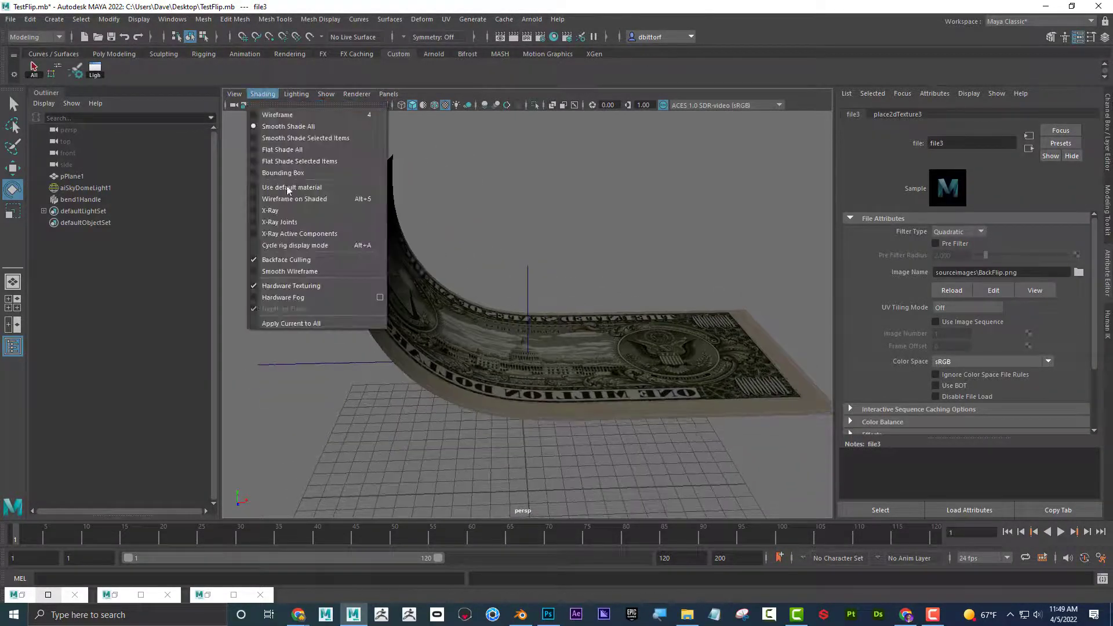
{"action": "left_click", "coordinate": [257, 265]}
{"action": "mouse_move", "coordinate": [253, 263]}
{"action": "left_mouse_down", "text": "alt"}
{"action": "mouse_move", "coordinate": [537, 273]}
{"action": "mouse_move", "coordinate": [579, 261]}
{"action": "mouse_move", "coordinate": [445, 279]}
{"action": "mouse_move", "coordinate": [555, 274]}
{"action": "mouse_move", "coordinate": [460, 267]}
{"action": "mouse_move", "coordinate": [559, 271]}
{"action": "mouse_move", "coordinate": [490, 278]}
{"action": "mouse_move", "coordinate": [557, 287]}
{"action": "mouse_move", "coordinate": [541, 280]}
{"action": "left_mouse_up", "text": "alt"}
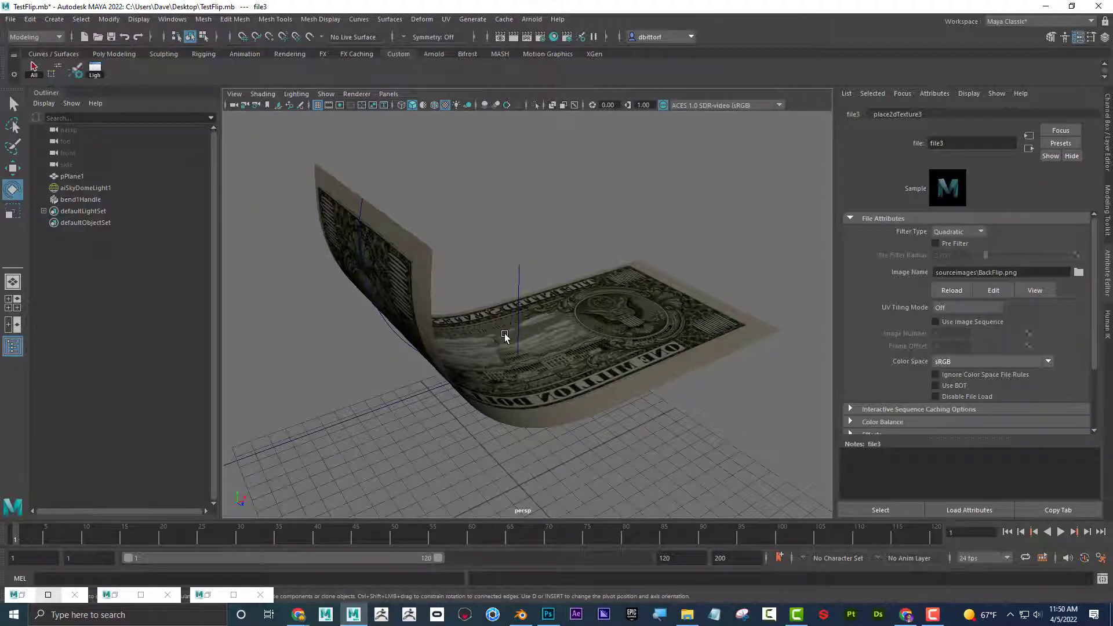
{"action": "mouse_move", "coordinate": [559, 294]}
{"action": "left_mouse_down", "text": "alt"}
{"action": "mouse_move", "coordinate": [534, 299]}
{"action": "mouse_move", "coordinate": [570, 290]}
{"action": "left_mouse_up", "text": "alt"}
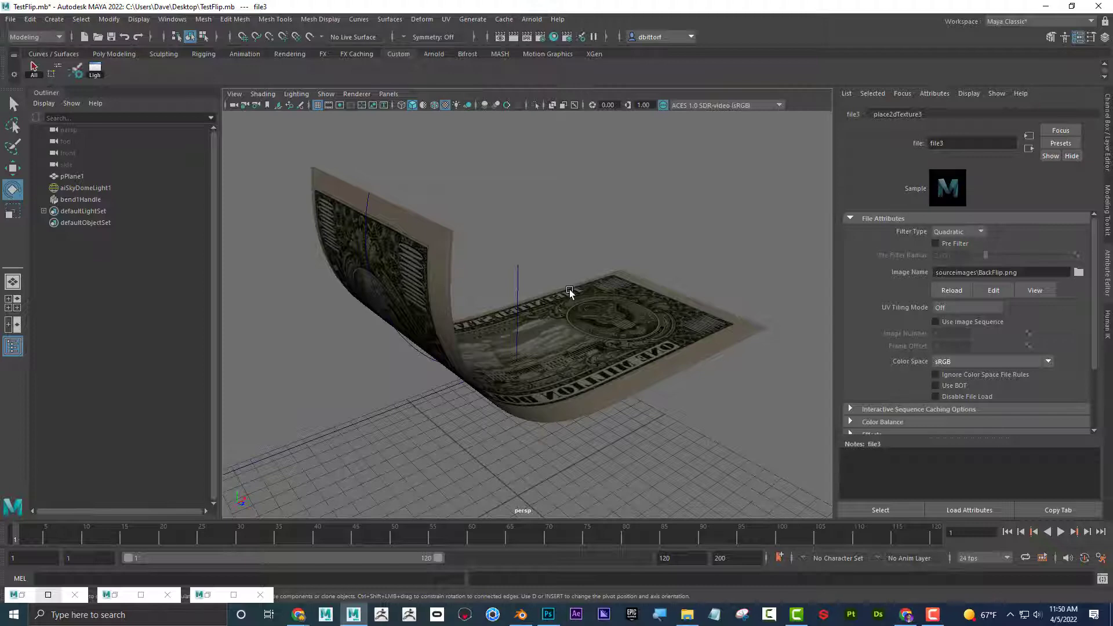
Minimize Hypershade and restore the Arnold RenderView maximized showing the bent bill render.
{"action": "left_click", "coordinate": [210, 597]}
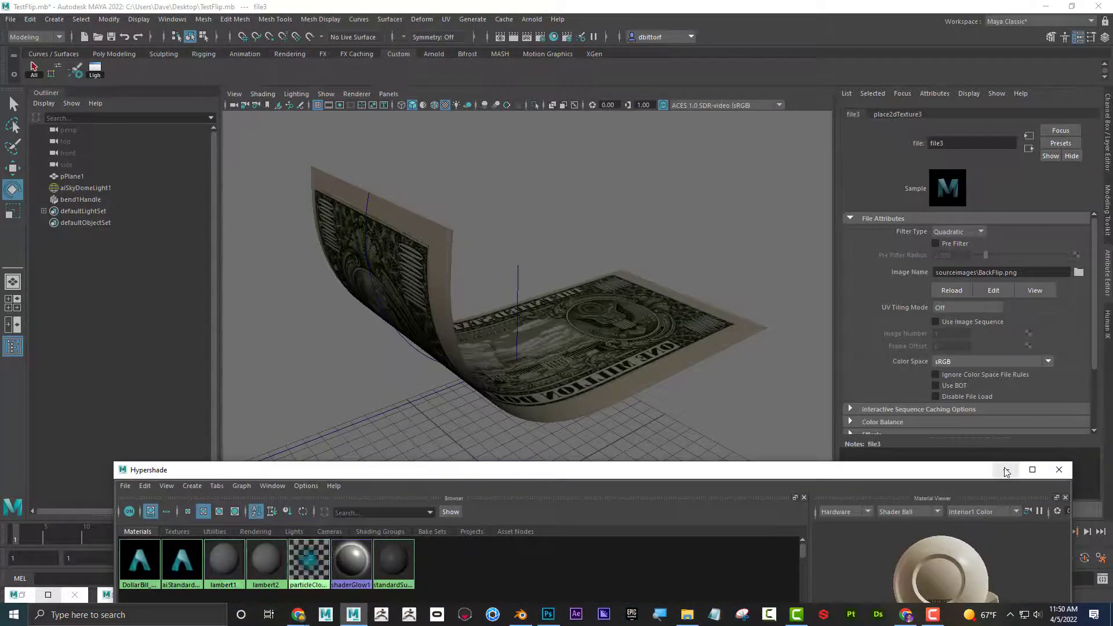
{"action": "left_click", "coordinate": [1007, 471]}
{"action": "left_click", "coordinate": [235, 596]}
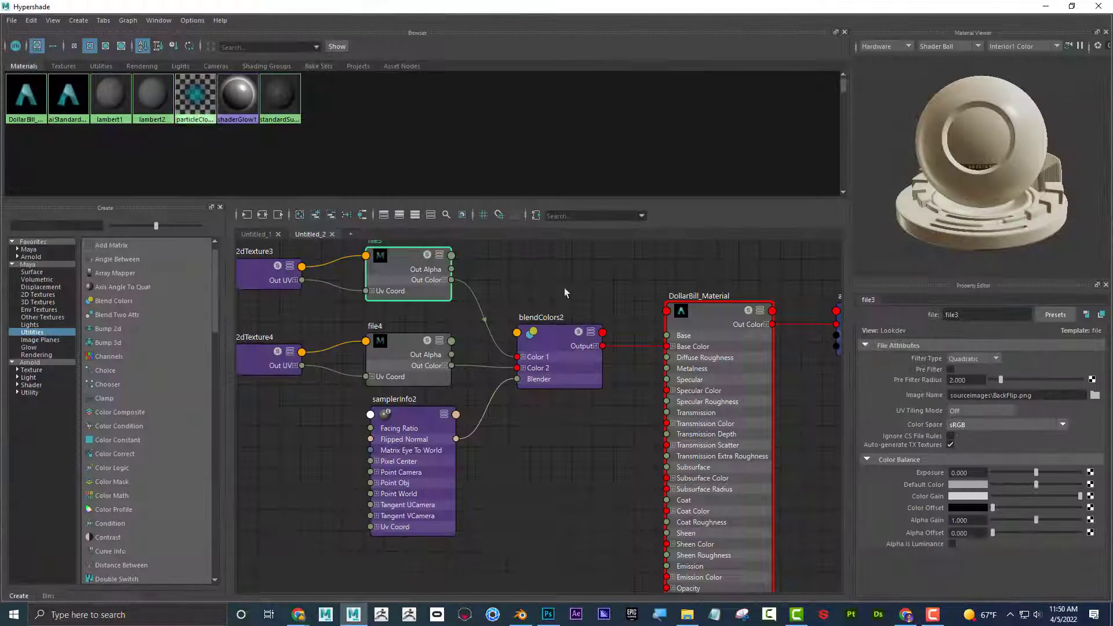
{"action": "left_click", "coordinate": [1053, 4]}
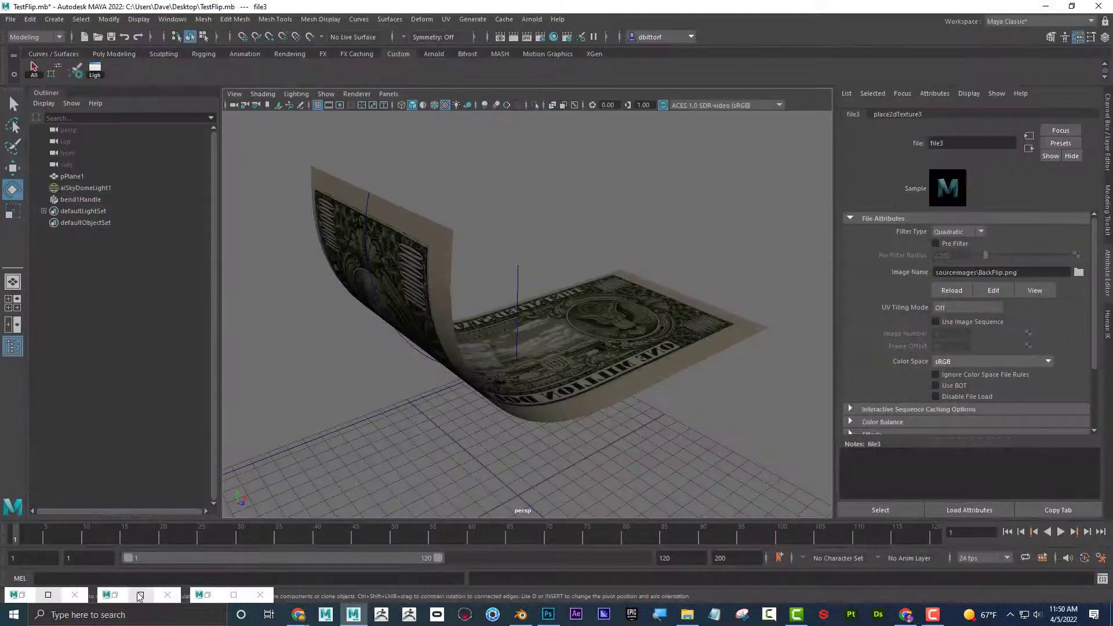
{"action": "left_click", "coordinate": [140, 596]}
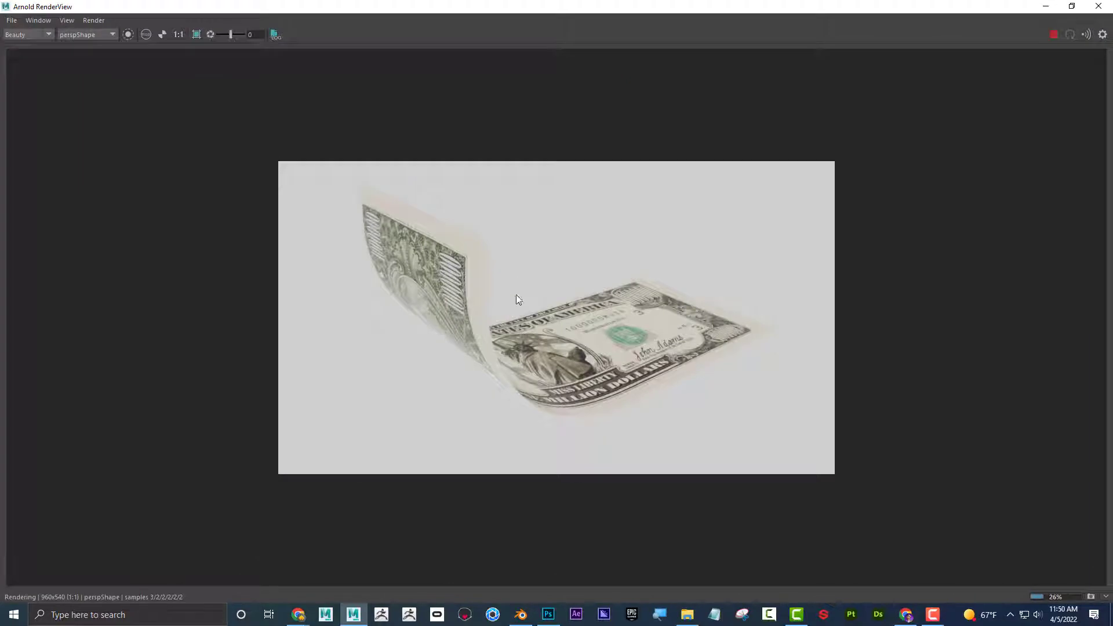